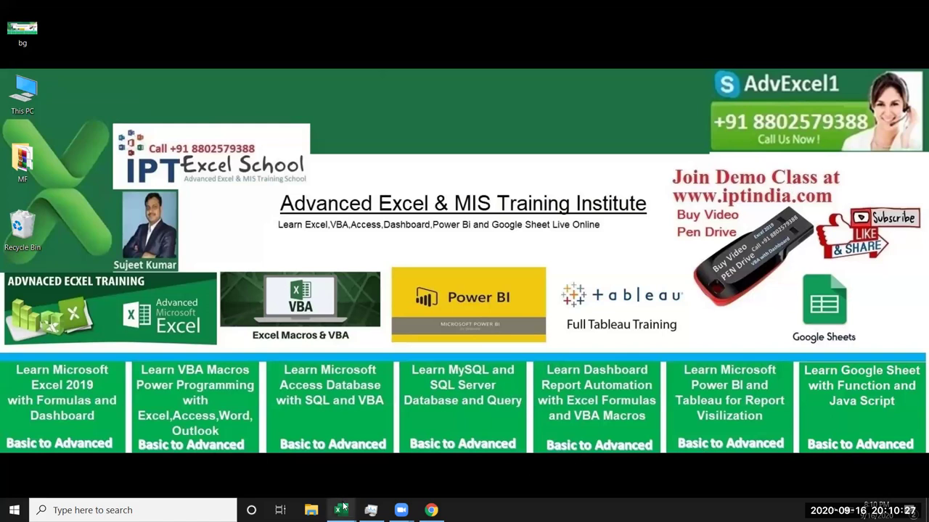
# Bring the Classeur1 workbook to the front from its taskbar preview thumbnail.
pyautogui.moveTo(345, 507)
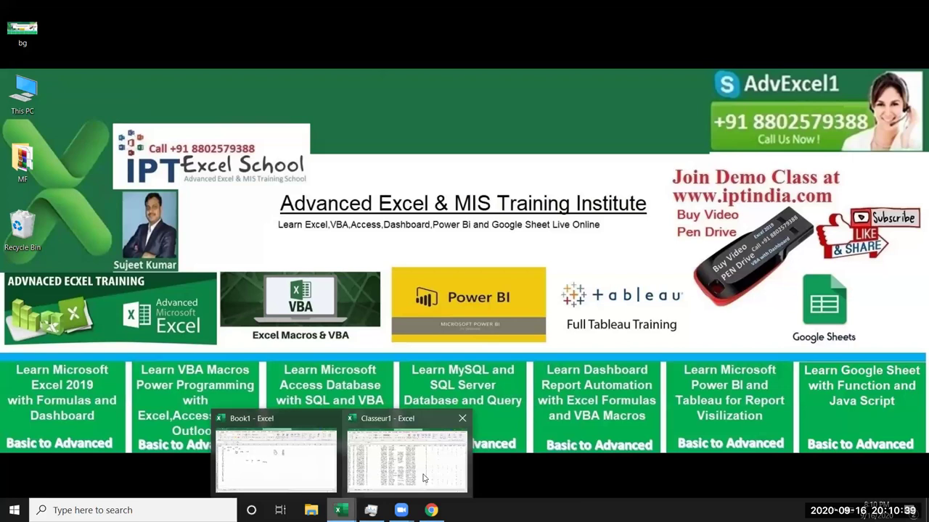
pyautogui.click(424, 478)
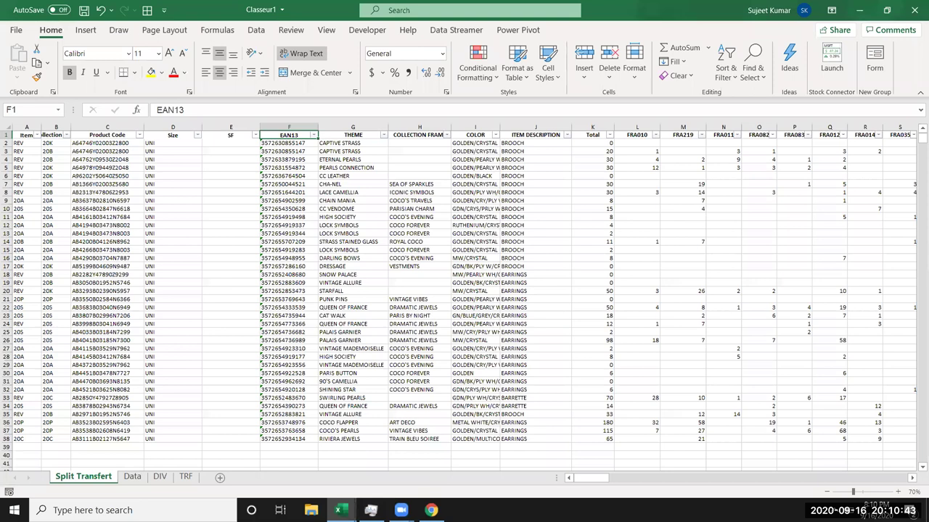
pyautogui.moveTo(102, 249); pyautogui.dragTo(203, 296)
pyautogui.click(132, 477)
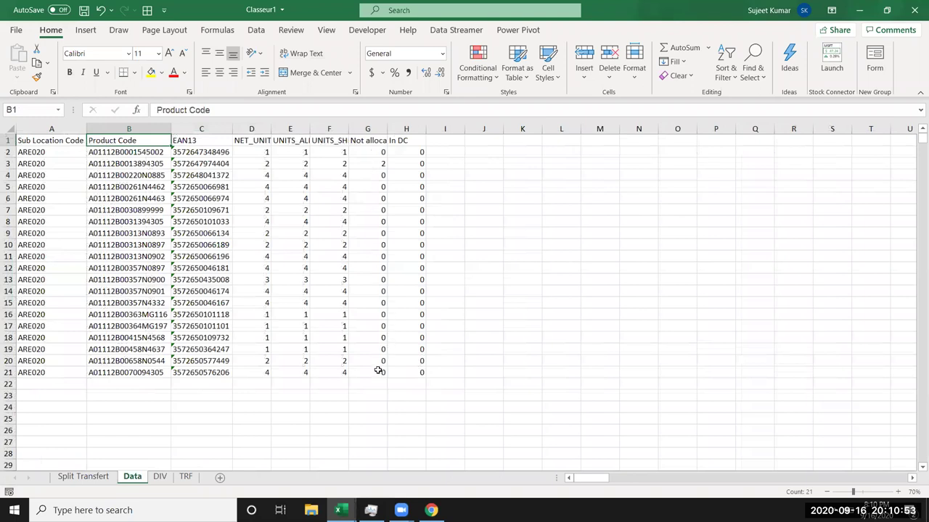
pyautogui.moveTo(368, 152); pyautogui.dragTo(378, 371)
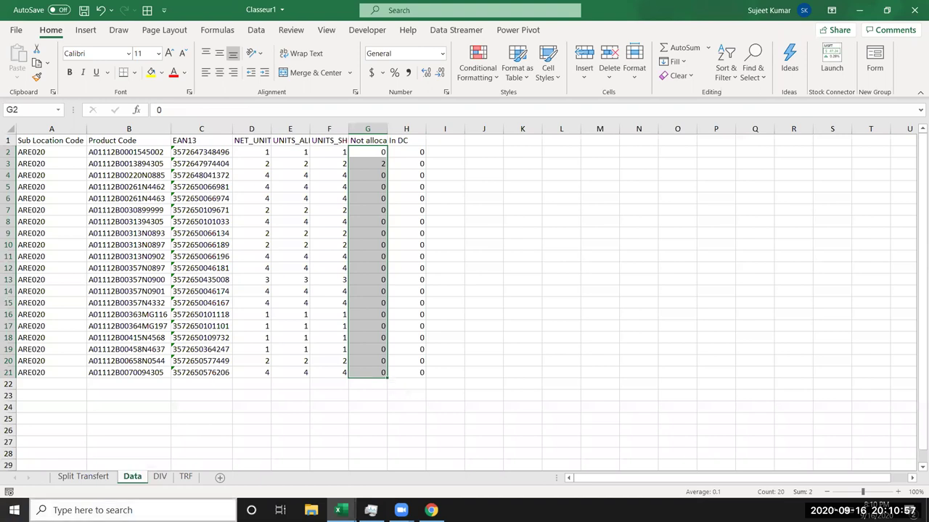
pyautogui.click(94, 484)
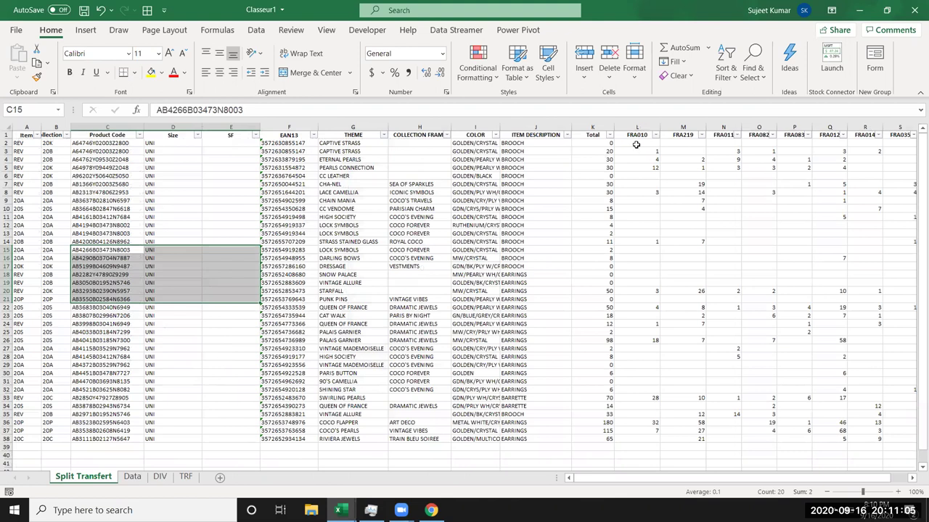
pyautogui.hotkey('ctrl', 'Right')
pyautogui.press('Left')
pyautogui.press('Left')
pyautogui.press('Left')
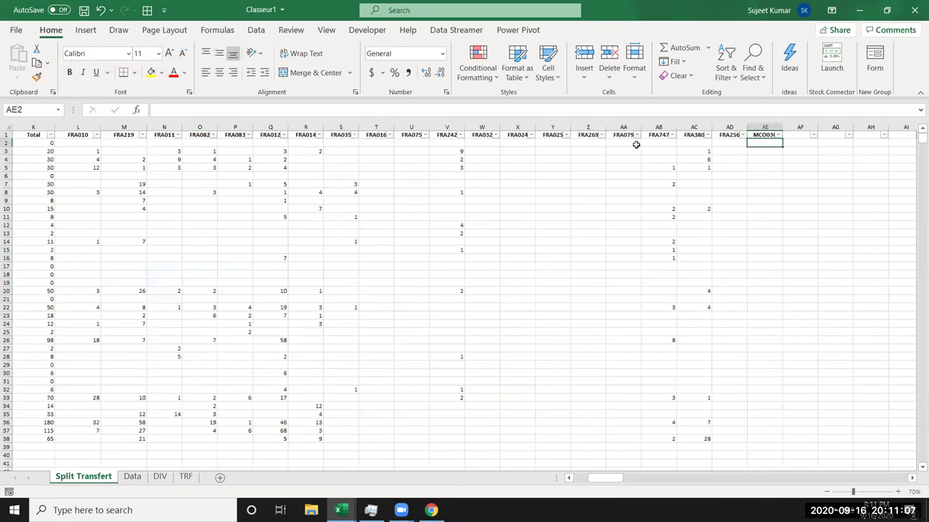
pyautogui.press('Left')
pyautogui.press('Left')
pyautogui.press('Left')
pyautogui.press('Left')
pyautogui.press('Left')
pyautogui.press('Left')
pyautogui.press('Left')
pyautogui.press('Left')
pyautogui.press('Left')
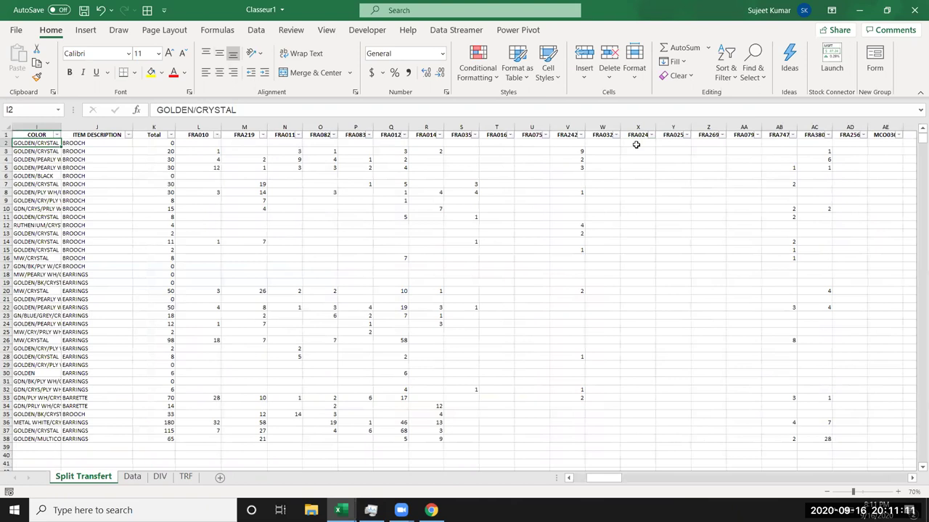
pyautogui.press('Left')
pyautogui.press('Left')
pyautogui.press('Right')
pyautogui.press('Right')
pyautogui.press('Right')
pyautogui.press('Down')
pyautogui.press('Down')
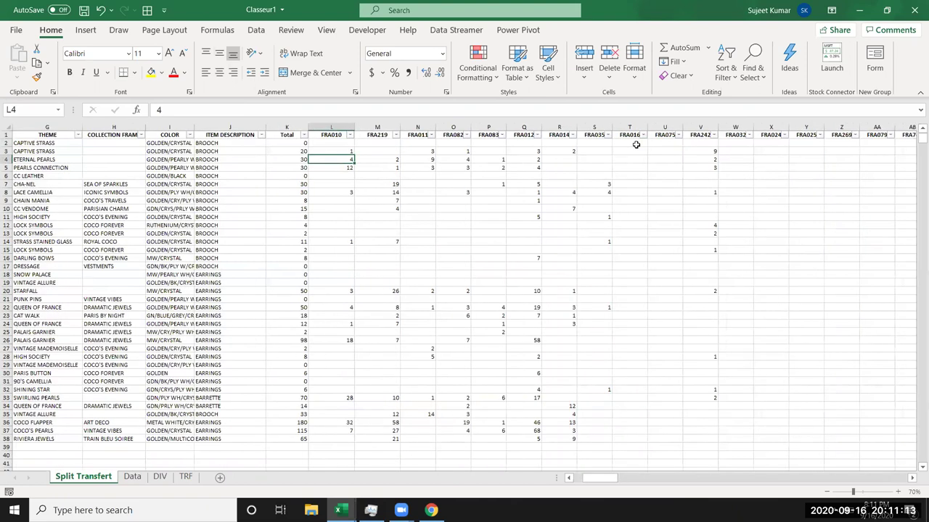
pyautogui.press('Up')
pyautogui.press('Down')
pyautogui.press('Up')
pyautogui.press('Up')
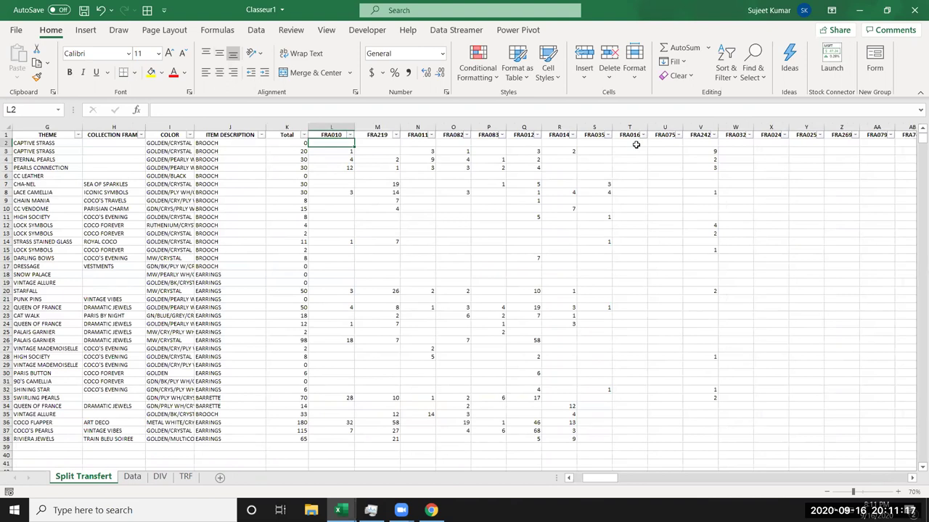
pyautogui.press('Down')
pyautogui.press('Down')
pyautogui.press('Up')
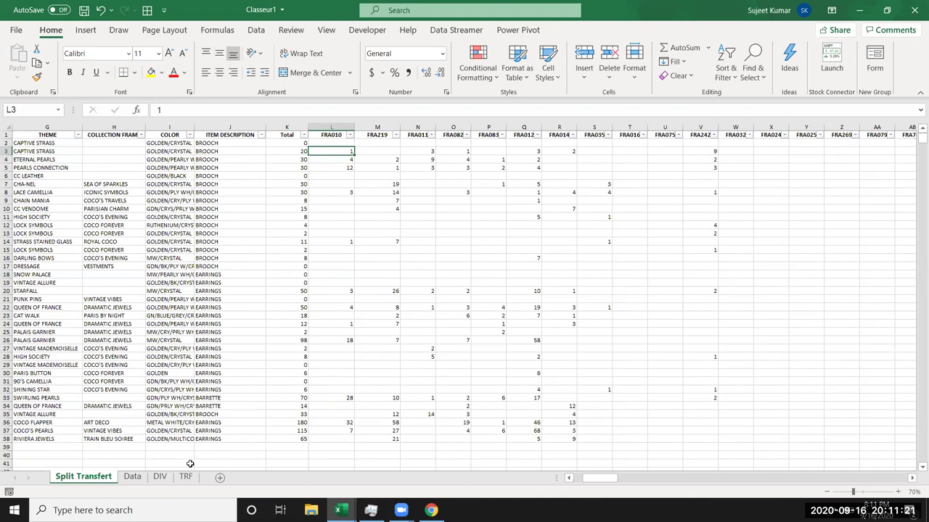
pyautogui.press('Left')
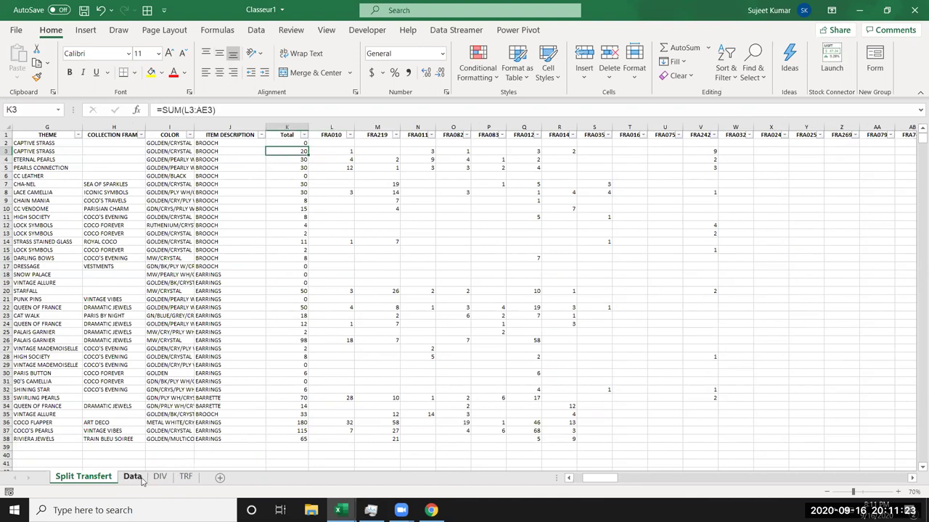
pyautogui.press('Left')
pyautogui.press('Left')
pyautogui.press('Left')
pyautogui.press('Left')
pyautogui.press('Left')
pyautogui.press('Left')
pyautogui.press('Right')
pyautogui.press('Right')
pyautogui.press('Right')
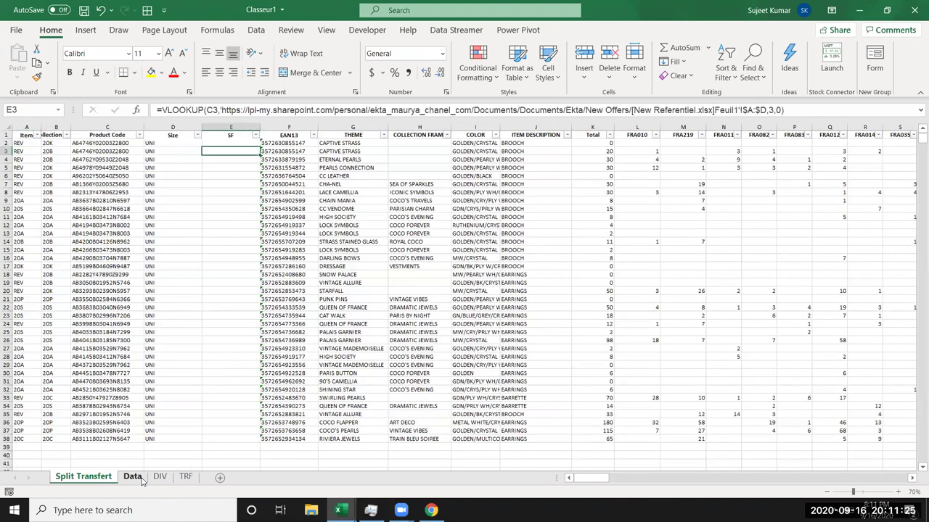
pyautogui.press('Right')
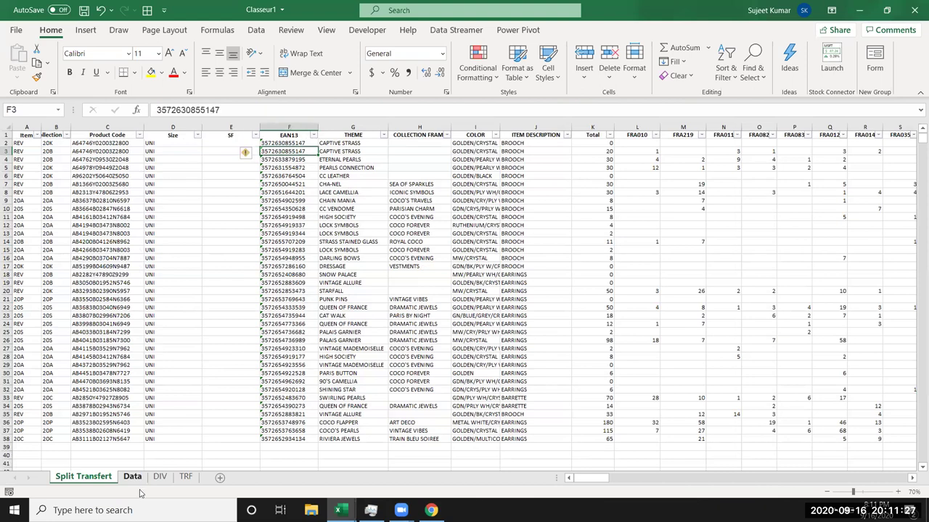
pyautogui.click(132, 477)
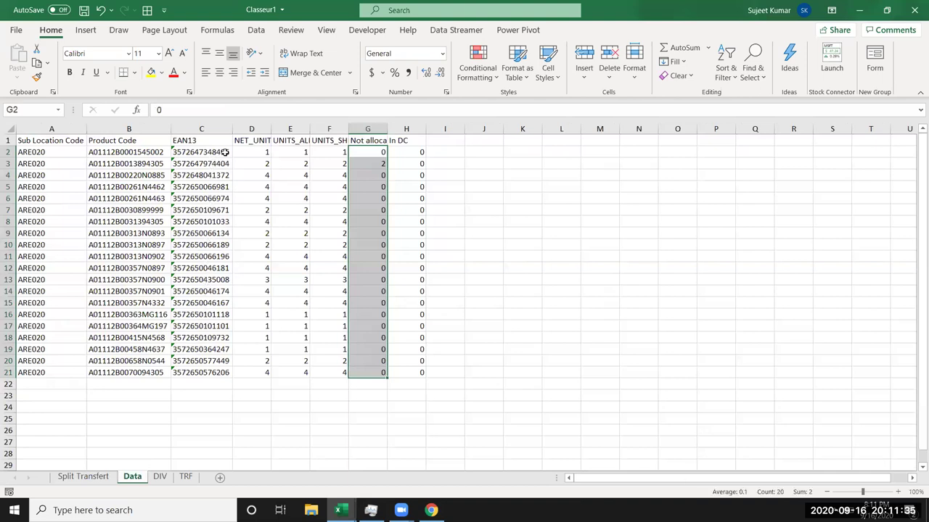
pyautogui.click(103, 476)
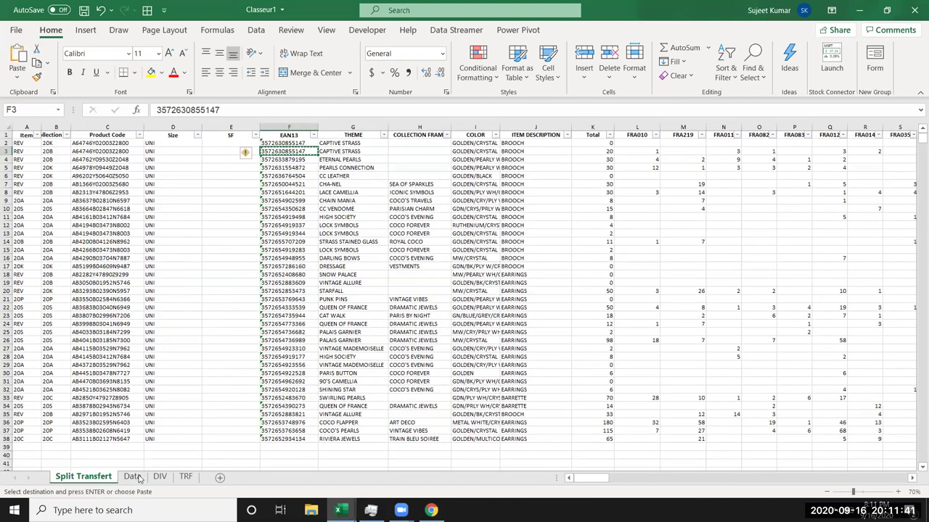
pyautogui.hotkey('ctrl', 'pagedown')
pyautogui.hotkey('ctrl', 'v')
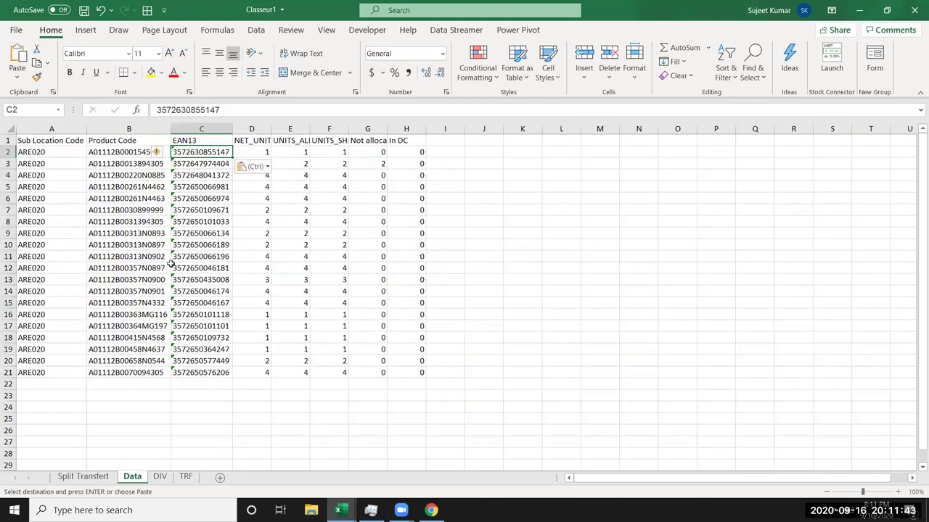
pyautogui.click(379, 151)
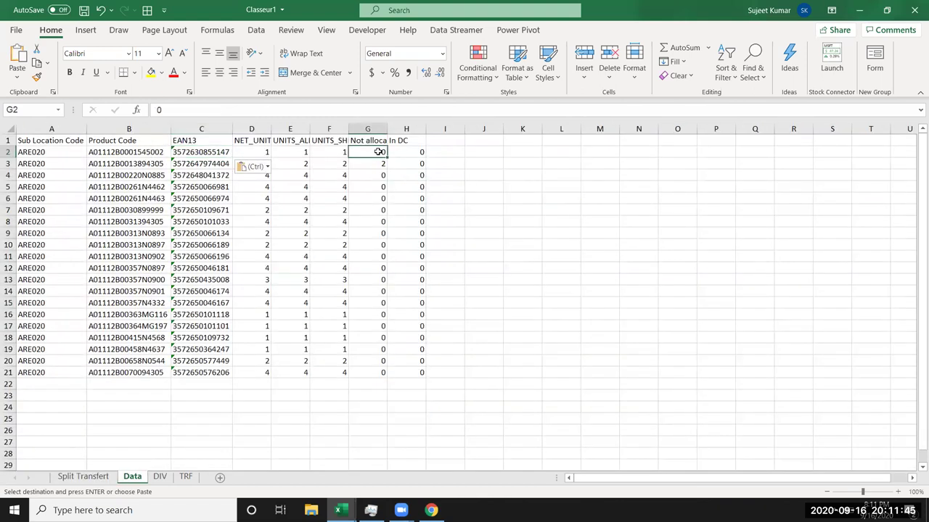
pyautogui.click(99, 479)
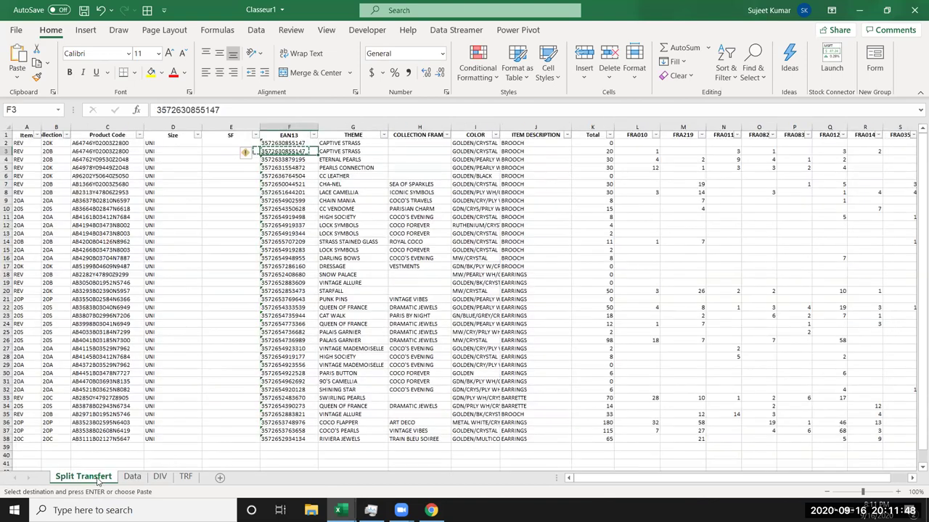
pyautogui.click(652, 151)
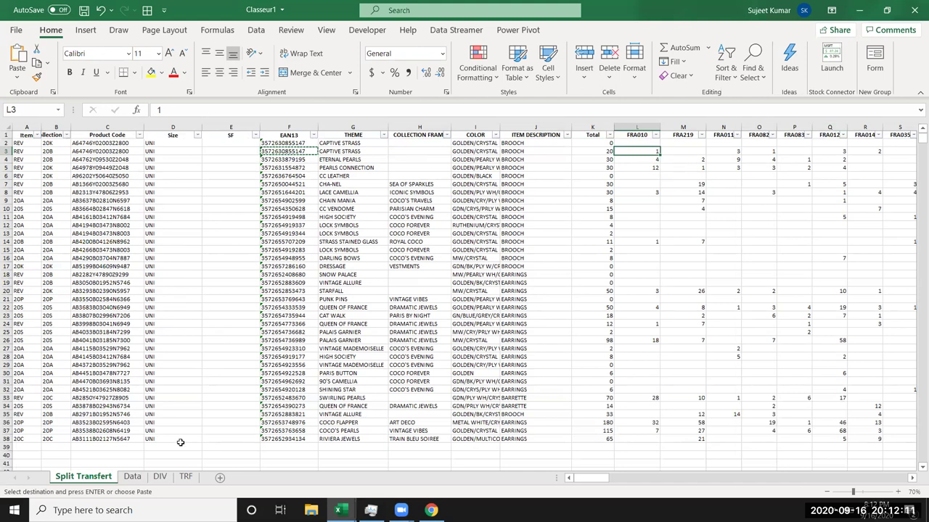
pyautogui.click(132, 476)
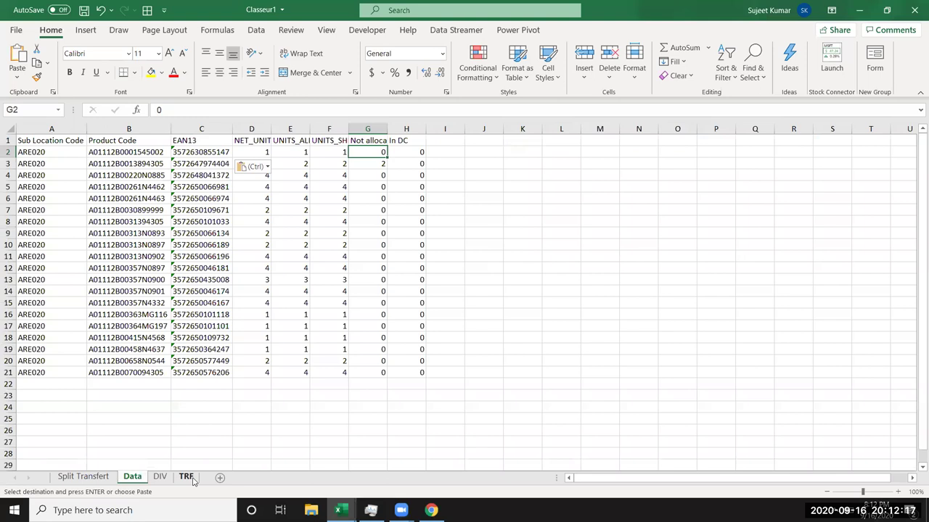
pyautogui.click(82, 477)
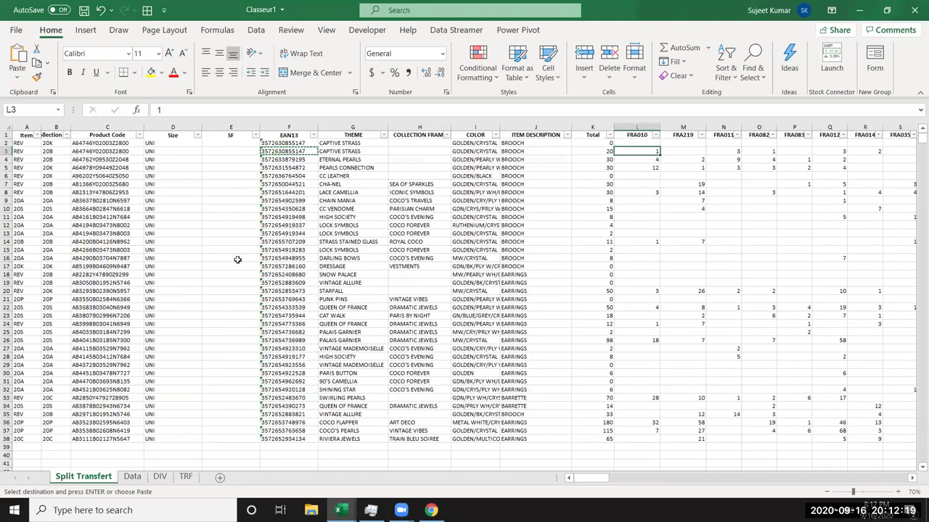
# Copy the second EAN from Data!C3 into cell F4 of the Split Transfert sheet.
pyautogui.click(186, 478)
pyautogui.click(139, 483)
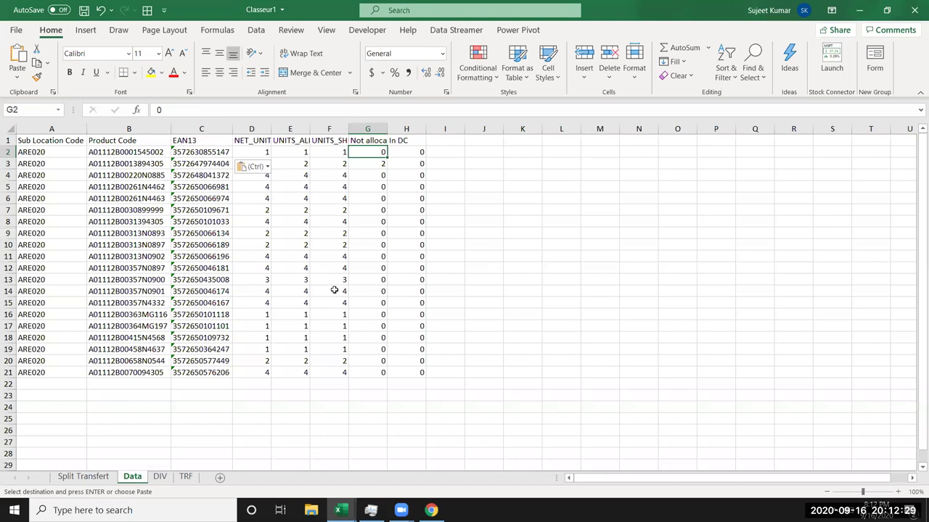
pyautogui.press('Down')
pyautogui.press('Left')
pyautogui.press('Left')
pyautogui.press('Left')
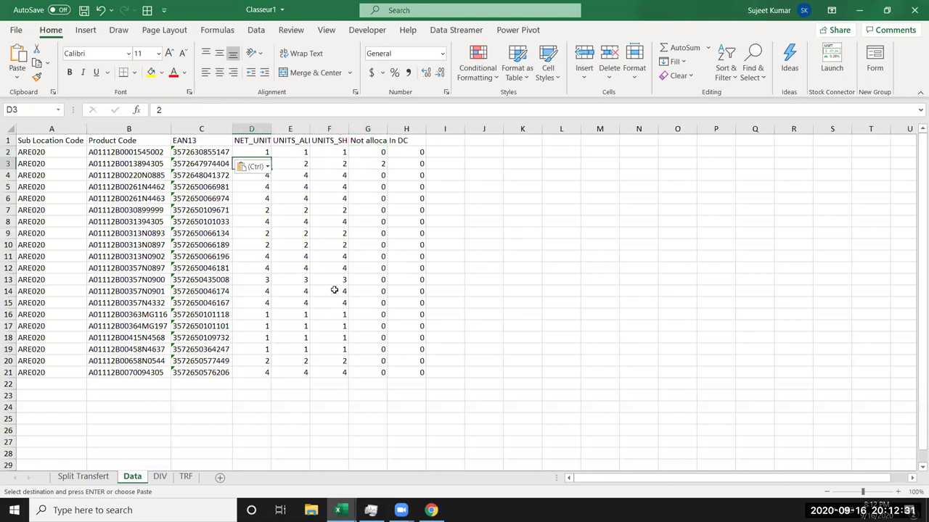
pyautogui.press('Left')
pyautogui.hotkey('ctrl', 'c')
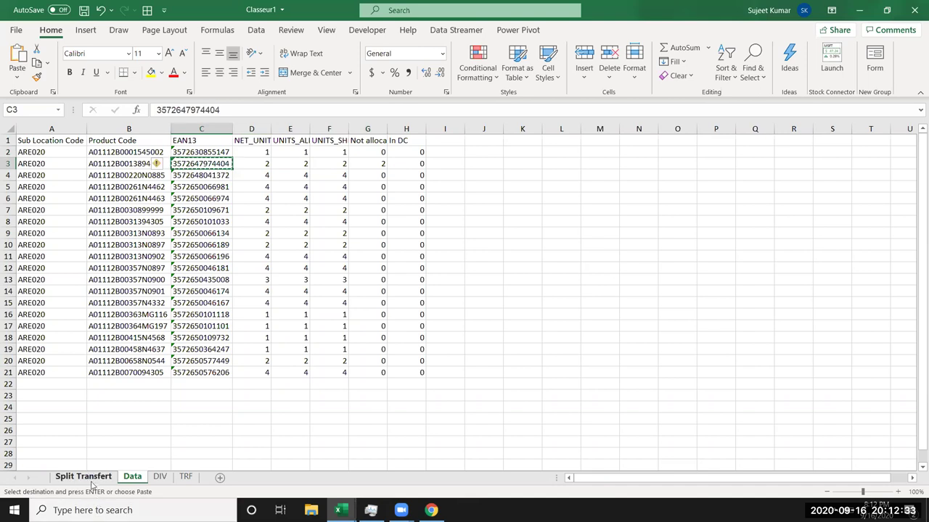
pyautogui.click(87, 479)
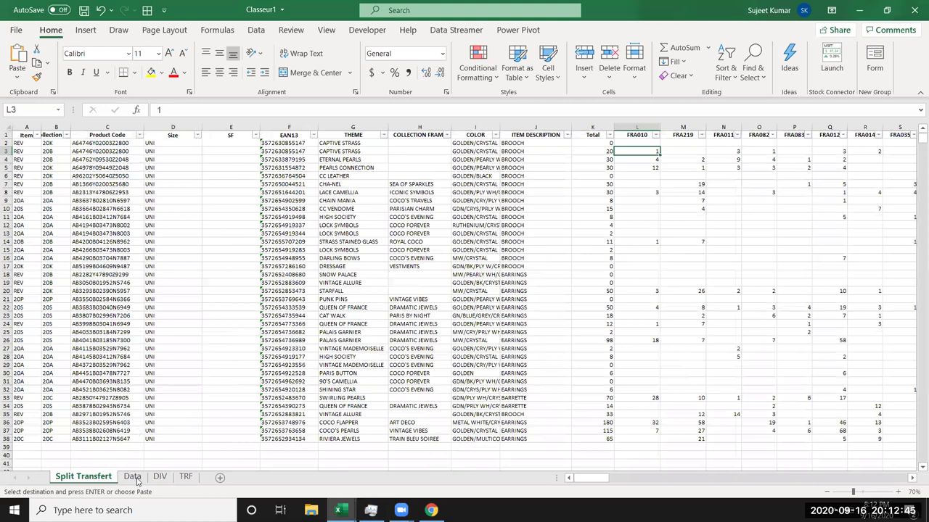
pyautogui.hotkey('ctrl', 'v')
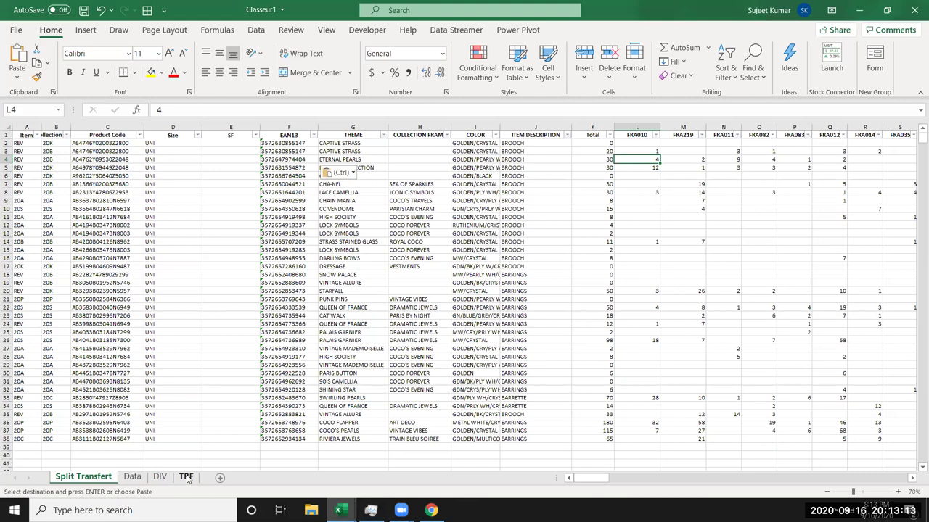
# Select the store quantity columns from L2, return to A2, and show the DIV sheet.
pyautogui.press('Up')
pyautogui.press('Up')
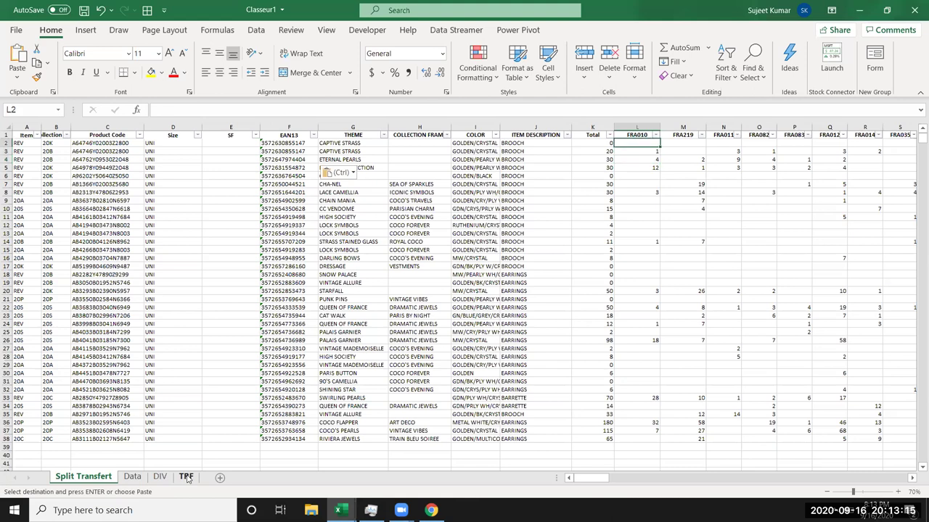
pyautogui.hotkey('shift', 'Right')
pyautogui.hotkey('shift', 'Right')
pyautogui.hotkey('shift', 'Right')
pyautogui.hotkey('shift', 'Right')
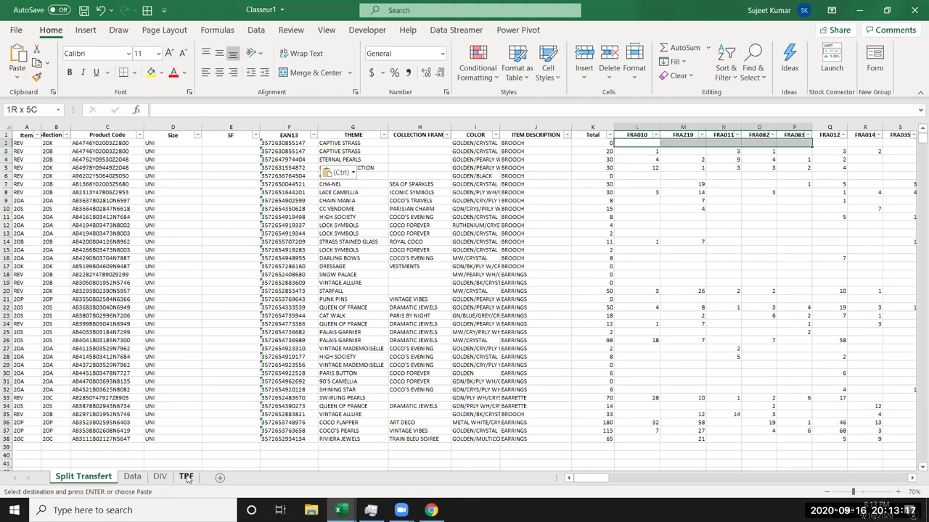
pyautogui.hotkey('shift', 'Right')
pyautogui.hotkey('shift', 'Right')
pyautogui.hotkey('shift', 'Right')
pyautogui.hotkey('shift', 'Right')
pyautogui.hotkey('shift', 'Right')
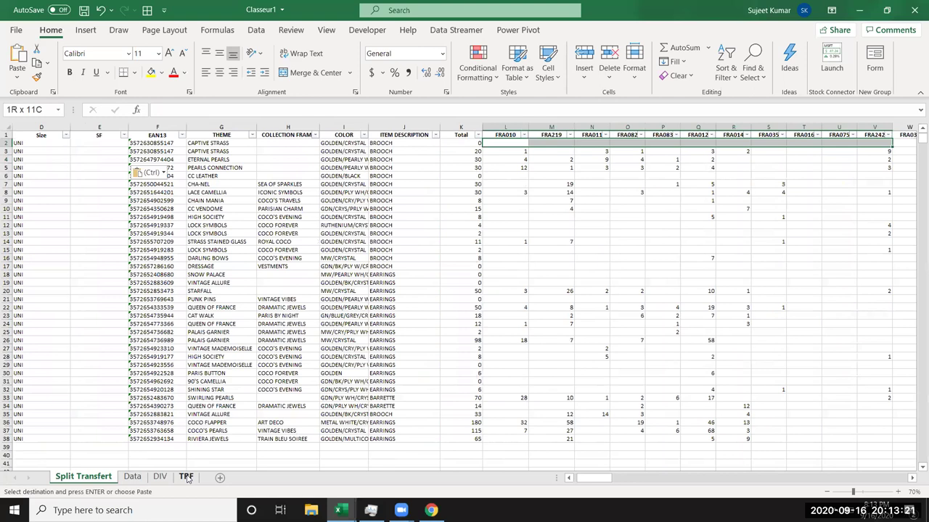
pyautogui.hotkey('ctrl', 'Home')
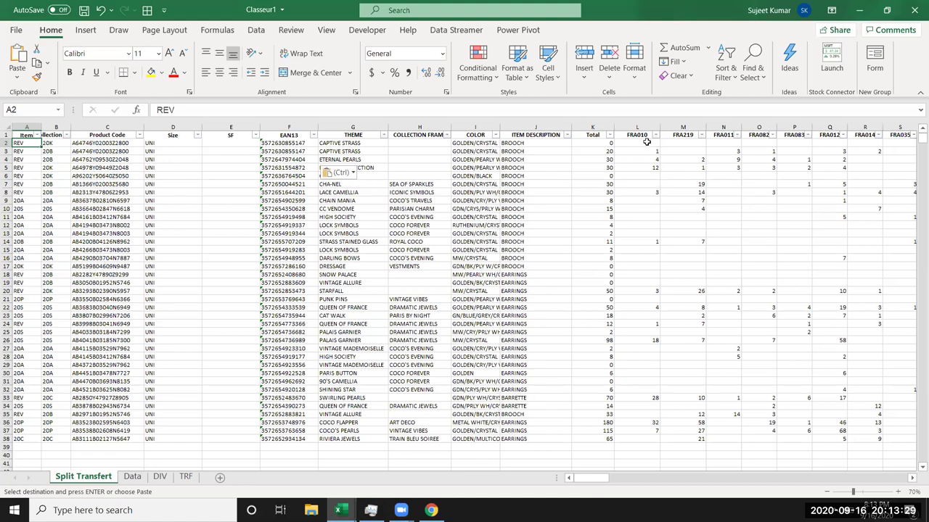
pyautogui.click(160, 477)
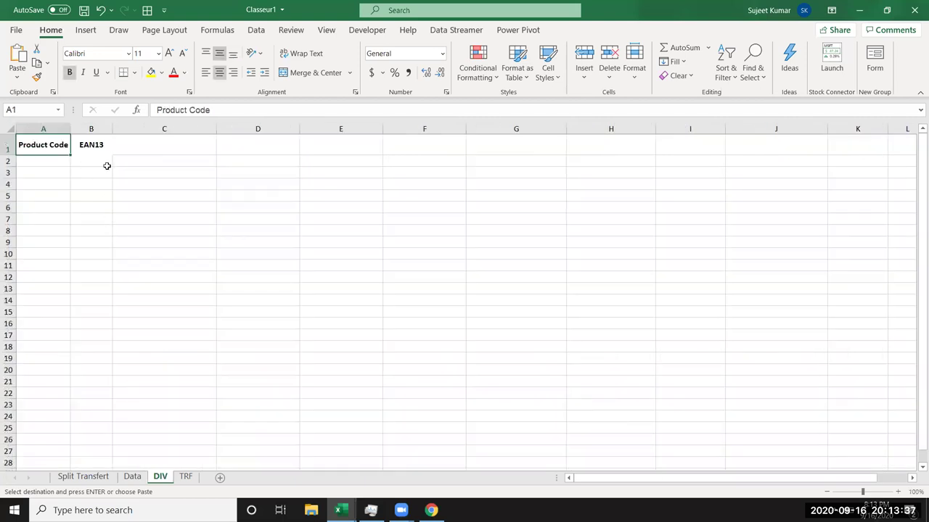
# Add a 'Store' header in cell C1 of the DIV sheet.
pyautogui.click(102, 146)
pyautogui.click(135, 151)
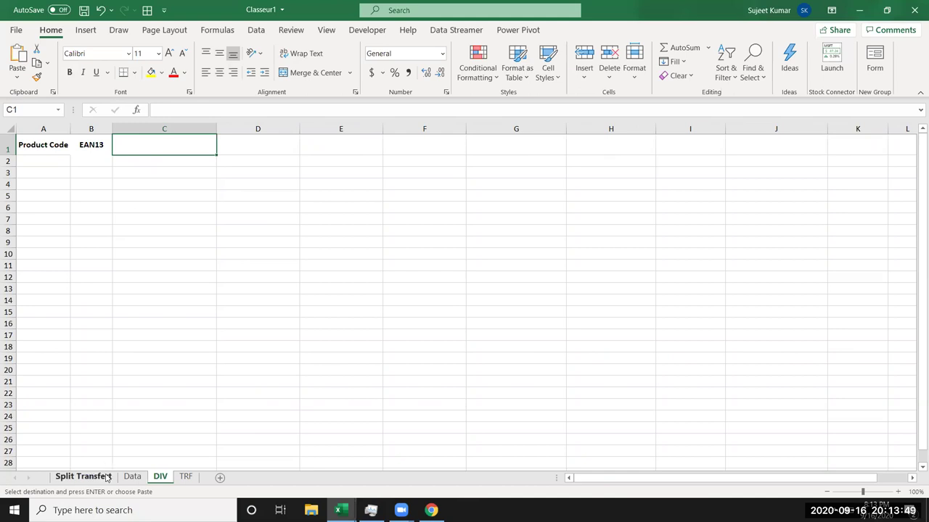
pyautogui.click(106, 477)
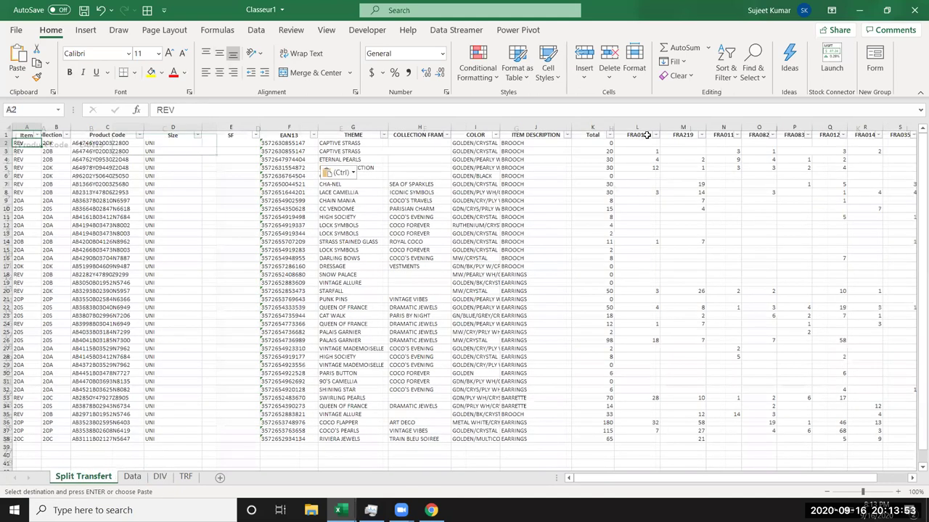
pyautogui.click(166, 480)
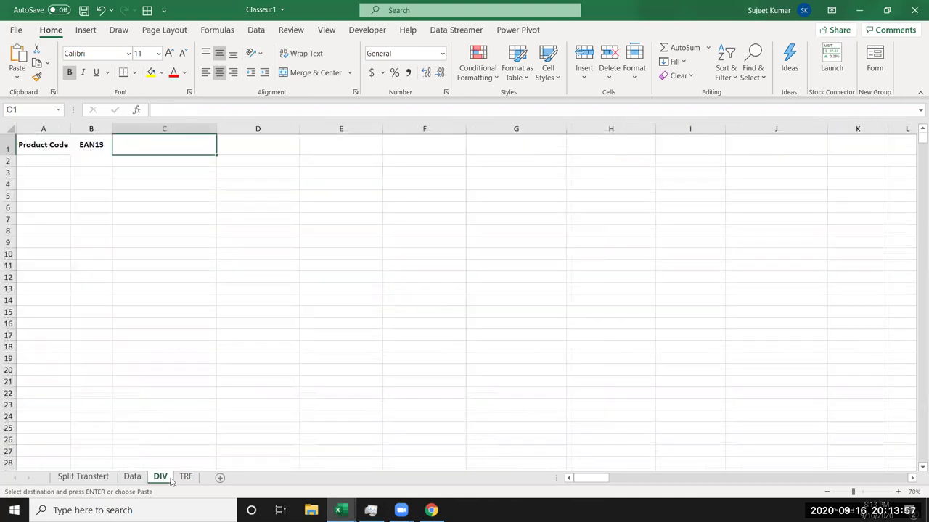
pyautogui.write('Store')
pyautogui.press('Return')
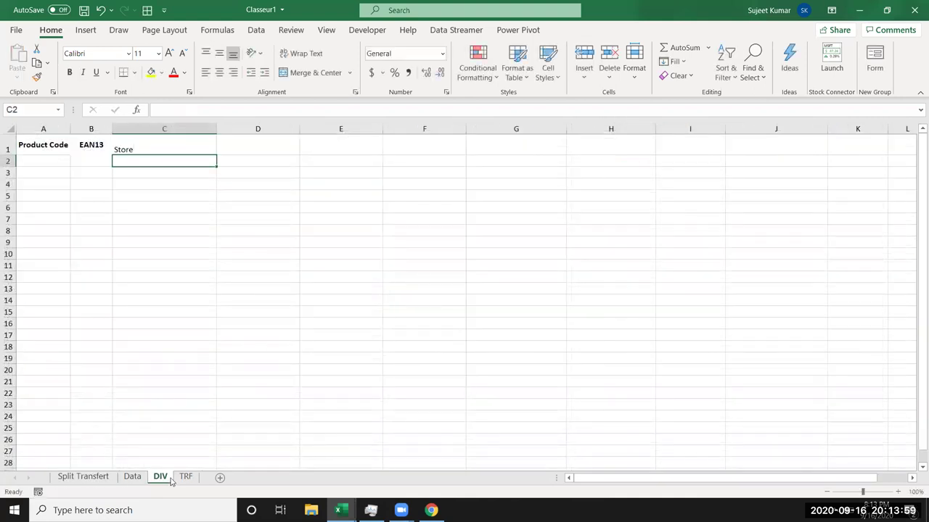
# Paste the FRA010 store name into TRF!C2 and add a 'Sotre' header in C1.
pyautogui.click(112, 481)
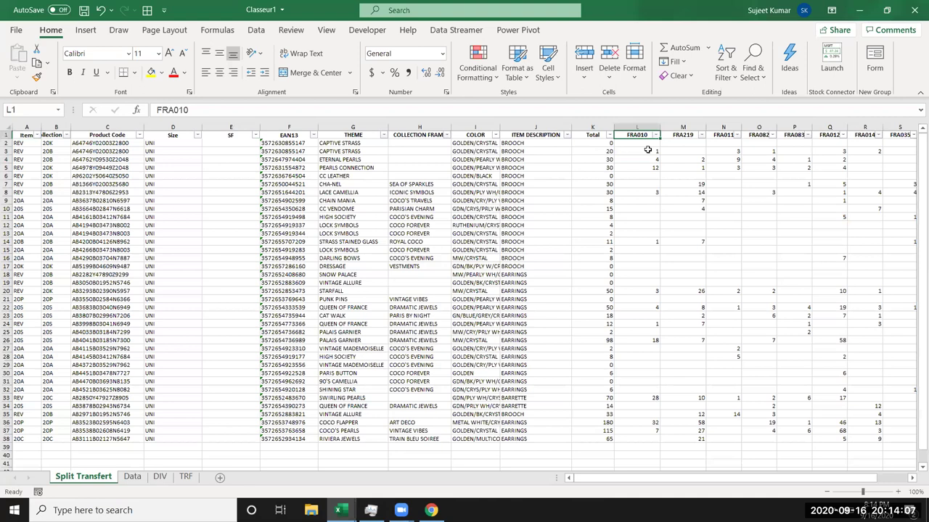
pyautogui.click(638, 135)
pyautogui.hotkey('ctrl', 'c')
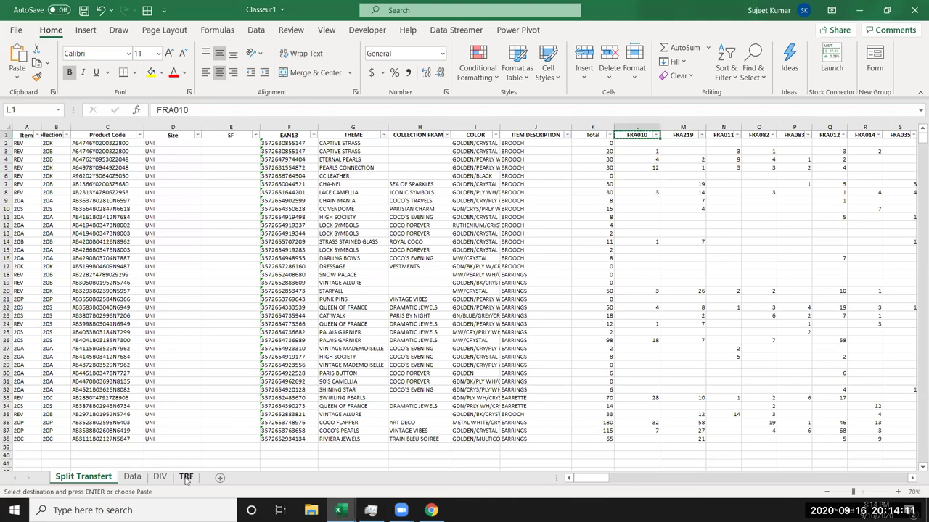
pyautogui.click(186, 477)
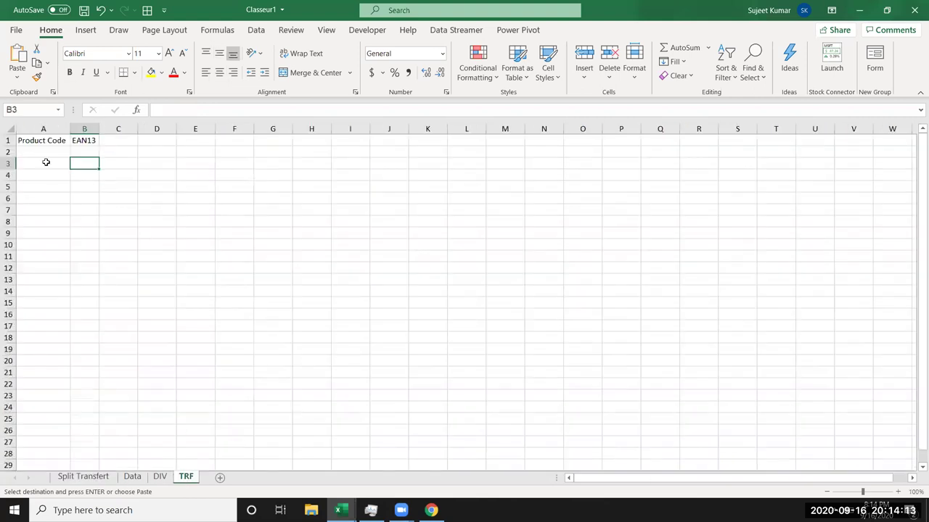
pyautogui.click(118, 151)
pyautogui.hotkey('ctrl', 'v')
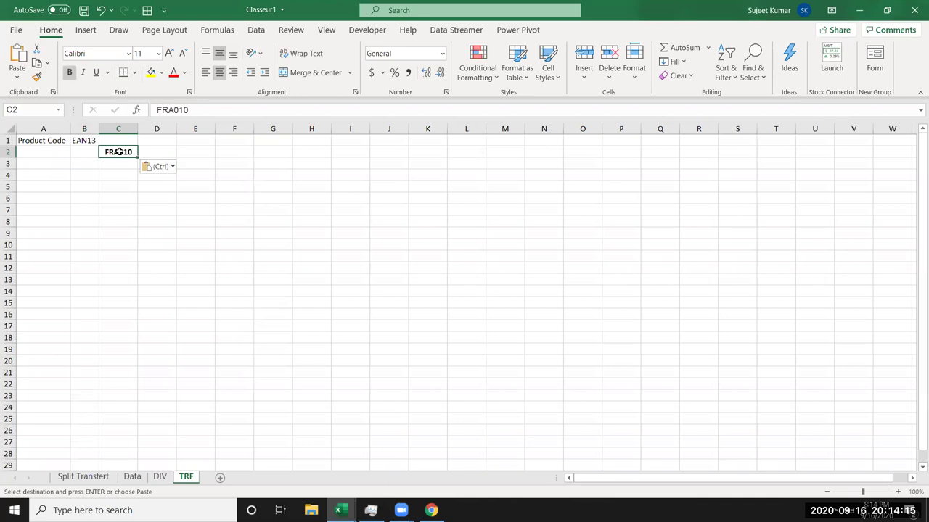
pyautogui.click(121, 136)
pyautogui.write('S')
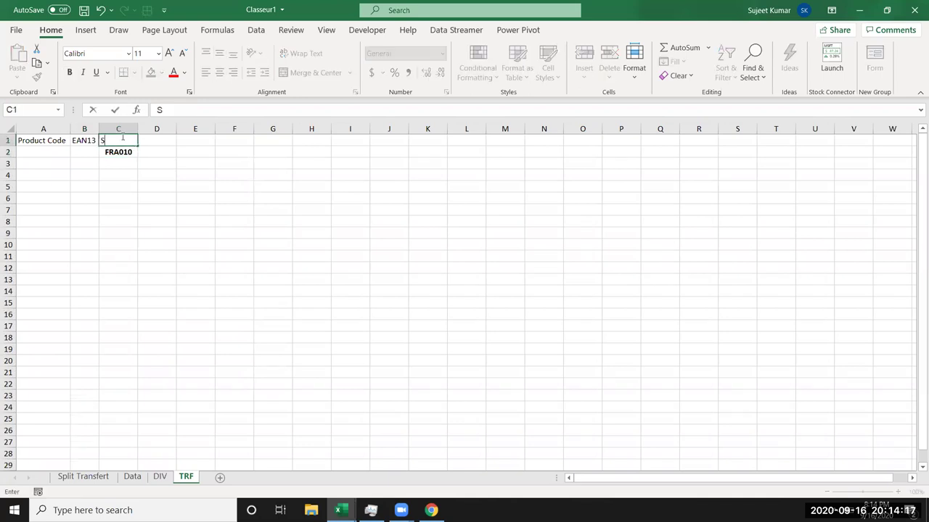
pyautogui.write('otre')
pyautogui.press('Return')
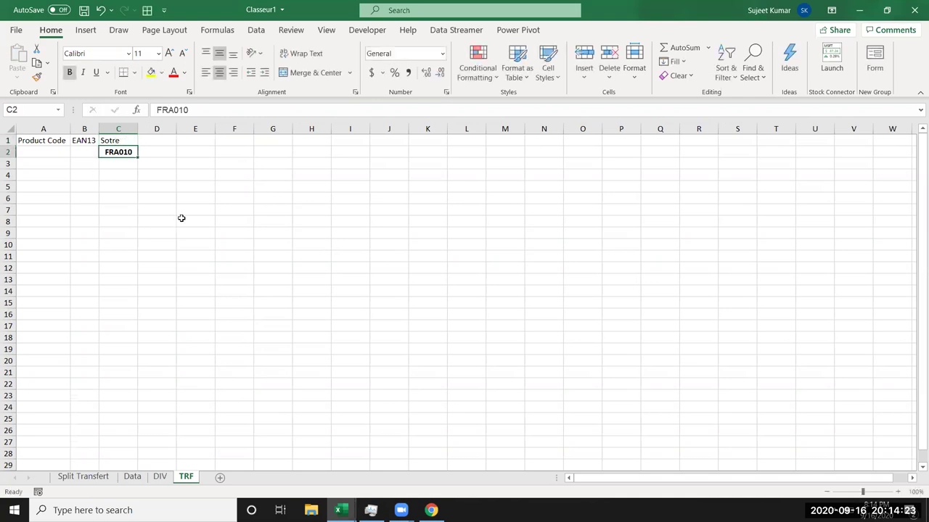
# Copy the product code from Split Transfert C3 into TRF!A2 as a sample value.
pyautogui.click(95, 484)
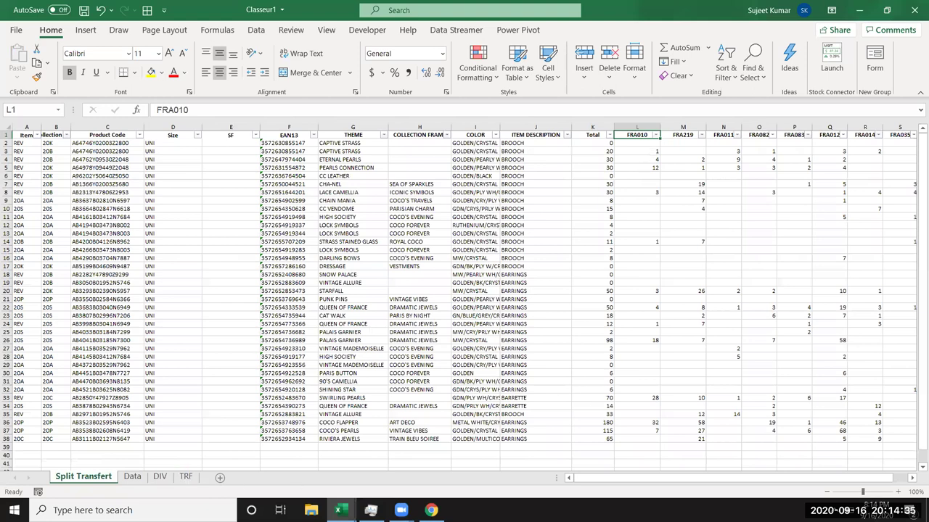
pyautogui.press('Down')
pyautogui.press('Down')
pyautogui.press('Left')
pyautogui.press('Left')
pyautogui.press('Left')
pyautogui.hotkey('ctrl', 'c')
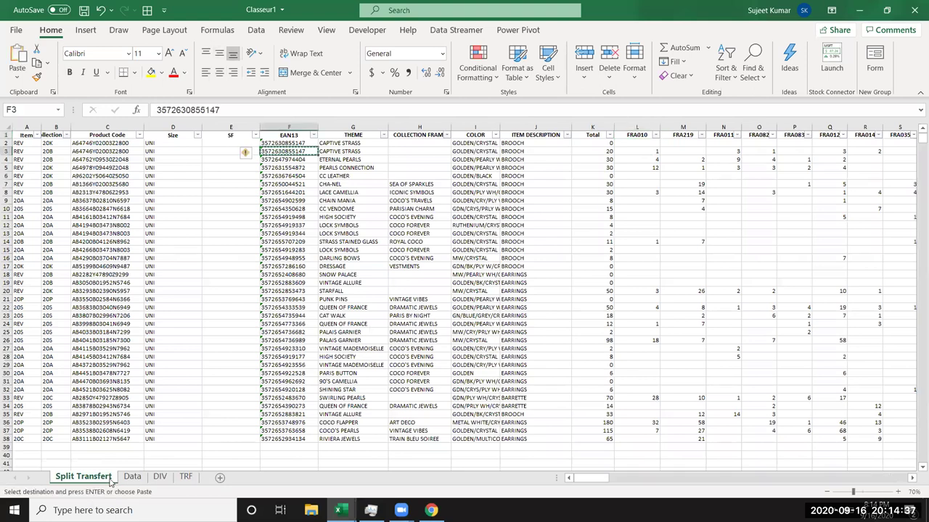
pyautogui.press('Left')
pyautogui.press('Left')
pyautogui.press('Left')
pyautogui.hotkey('ctrl', 'c')
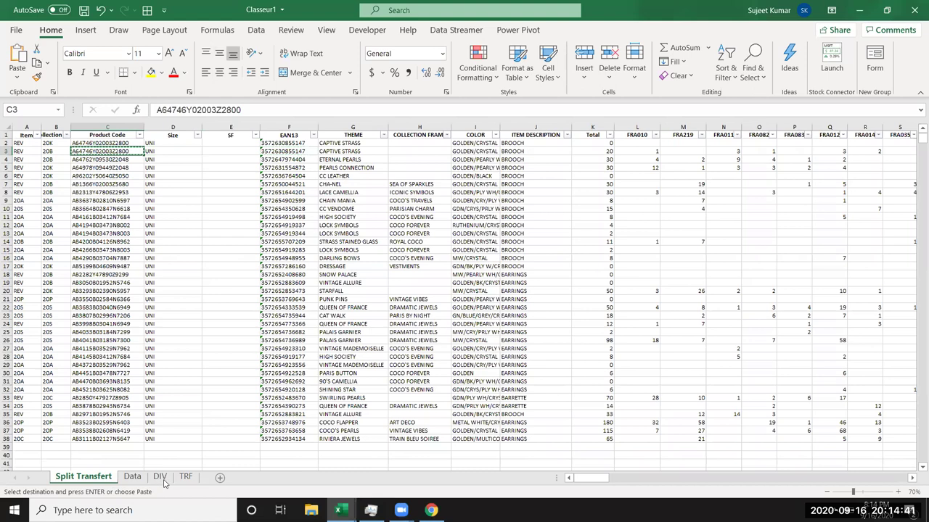
pyautogui.hotkey('ctrl', 'pagedown')
pyautogui.hotkey('ctrl', 'pagedown')
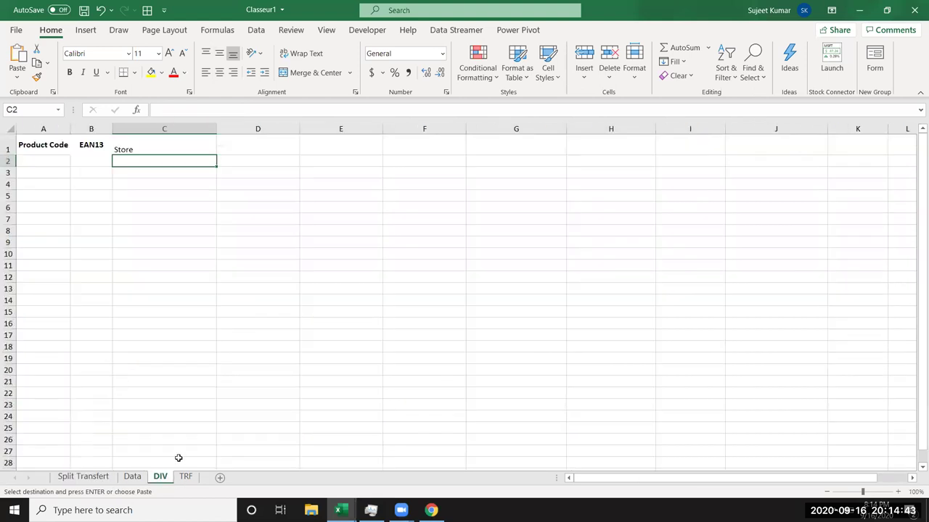
pyautogui.click(187, 478)
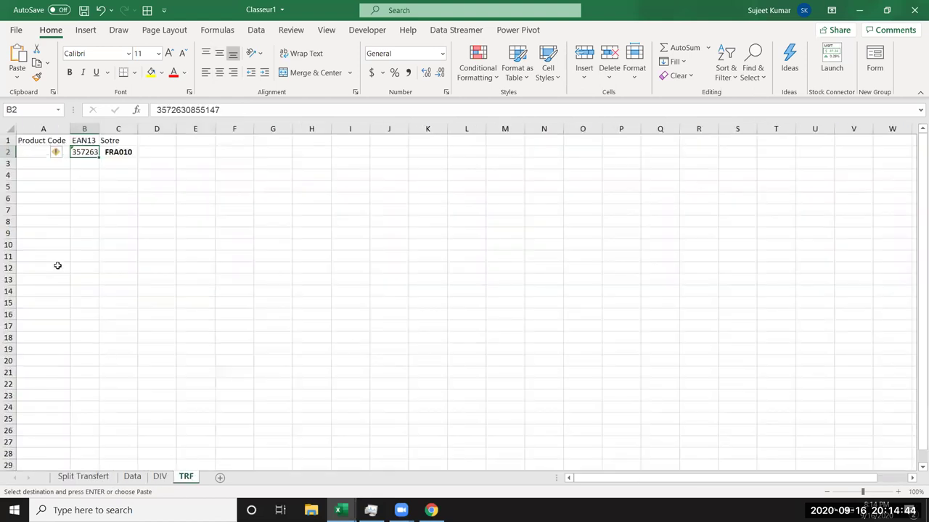
pyautogui.click(35, 151)
pyautogui.hotkey('ctrl', 'v')
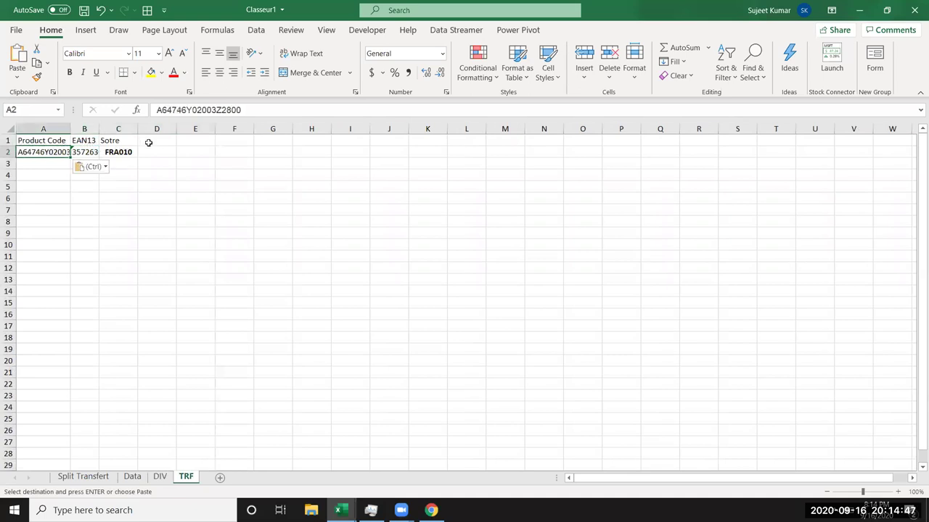
# Add a 'Sales' header in TRF!D1 with a test quantity of 1 in D2.
pyautogui.click(149, 145)
pyautogui.write('SAles')
pyautogui.press('Return')
pyautogui.write('1')
pyautogui.press('Return')
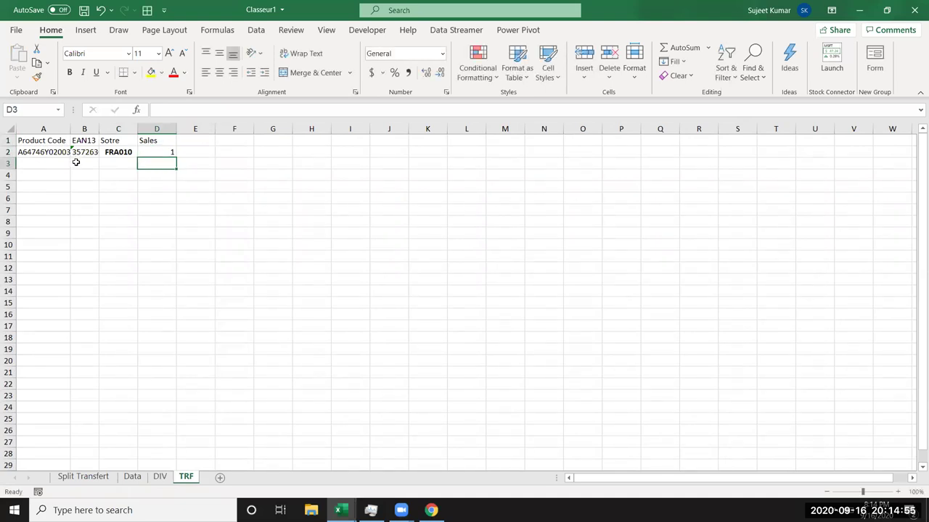
# Clear the TRF sample row A2:D2 and return to the Split Transfert sheet.
pyautogui.click(55, 158)
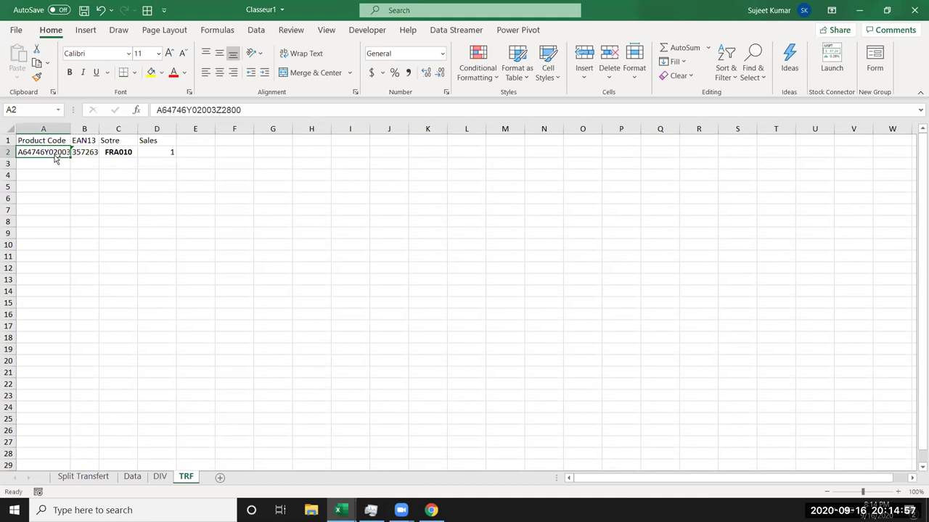
pyautogui.hotkey('ctrl', 'shift', 'Right')
pyautogui.press('Delete')
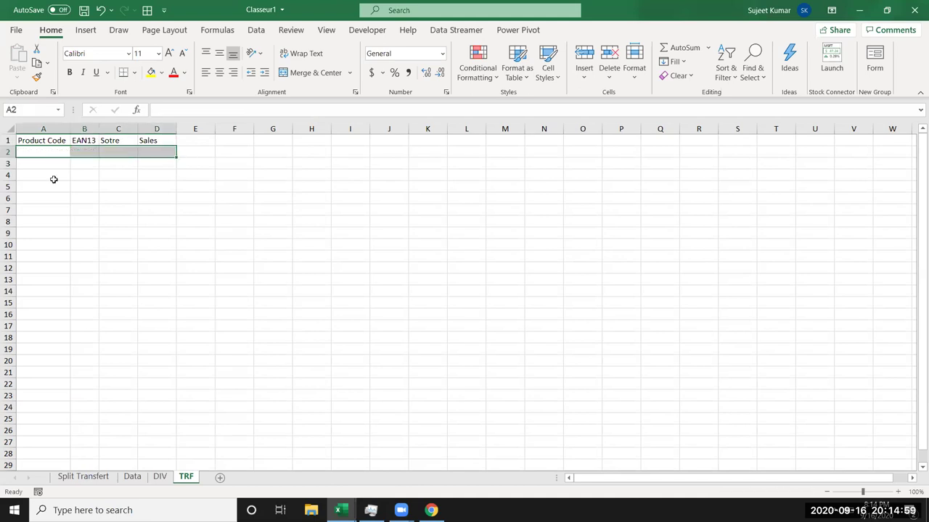
pyautogui.click(82, 476)
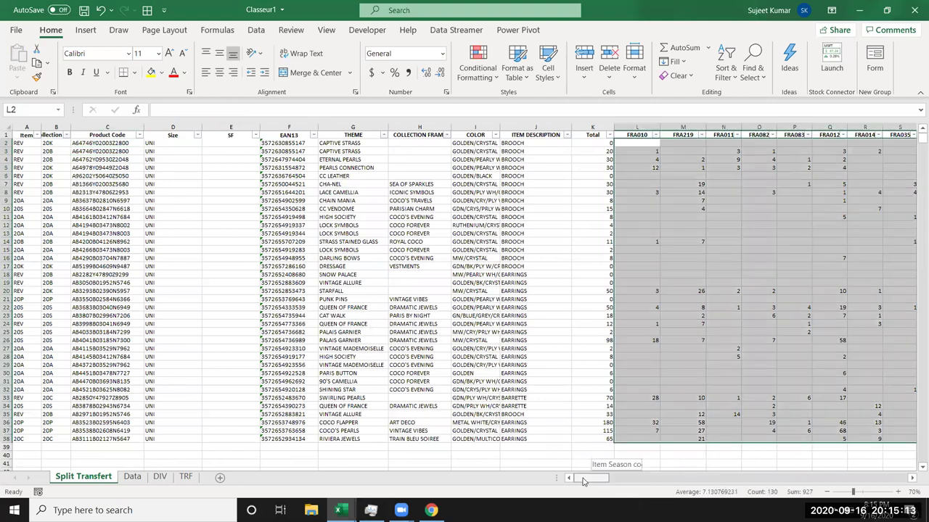
# Scroll the Split Transfert sheet right and show the Developer ribbon tools.
pyautogui.moveTo(584, 481); pyautogui.dragTo(595, 479)
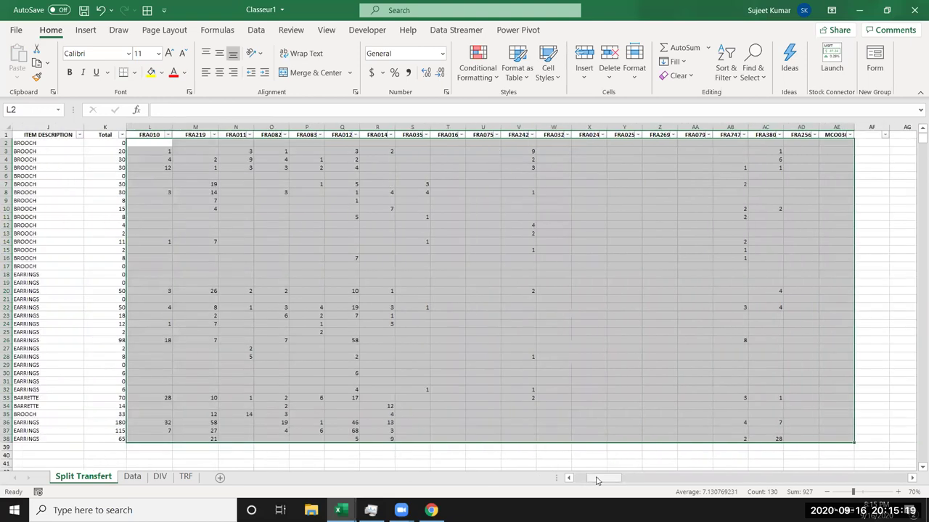
pyautogui.click(255, 30)
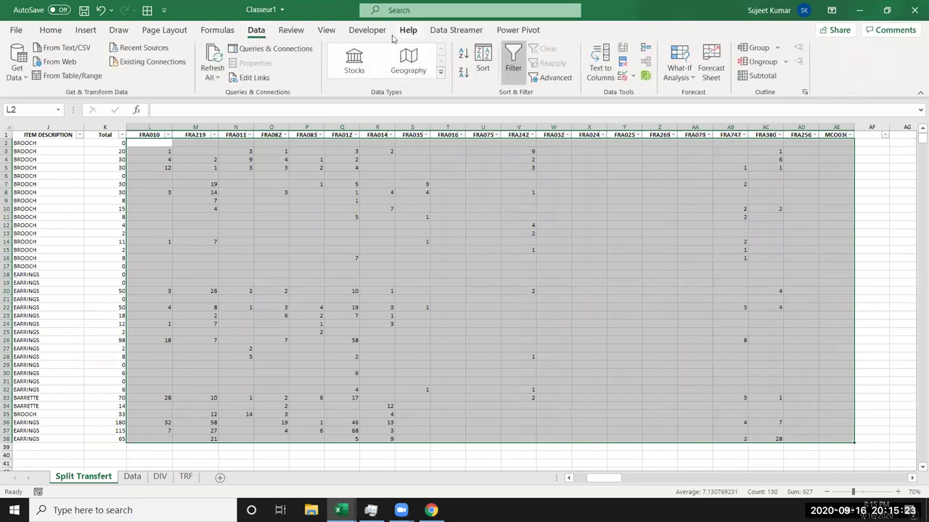
pyautogui.click(367, 29)
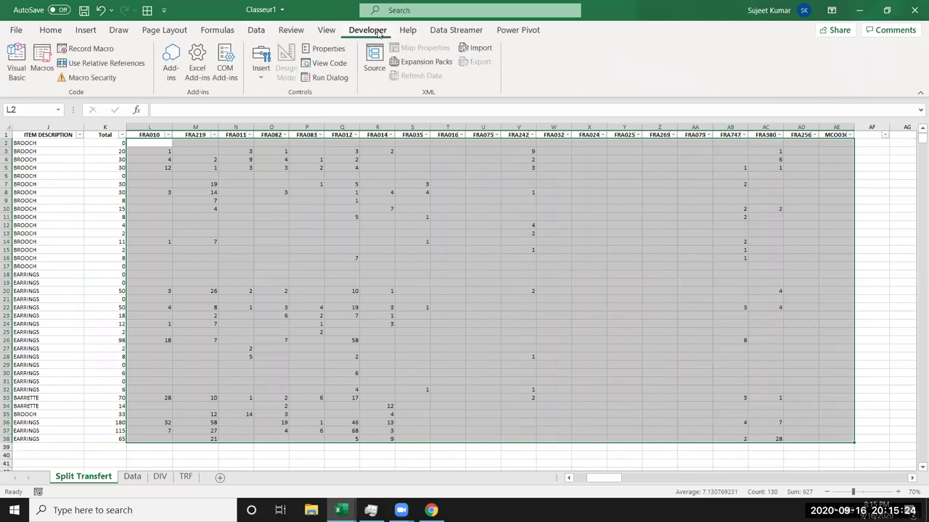
# In the VBA editor, name the macro datatf and declare Dim r As Range.
pyautogui.click(29, 67)
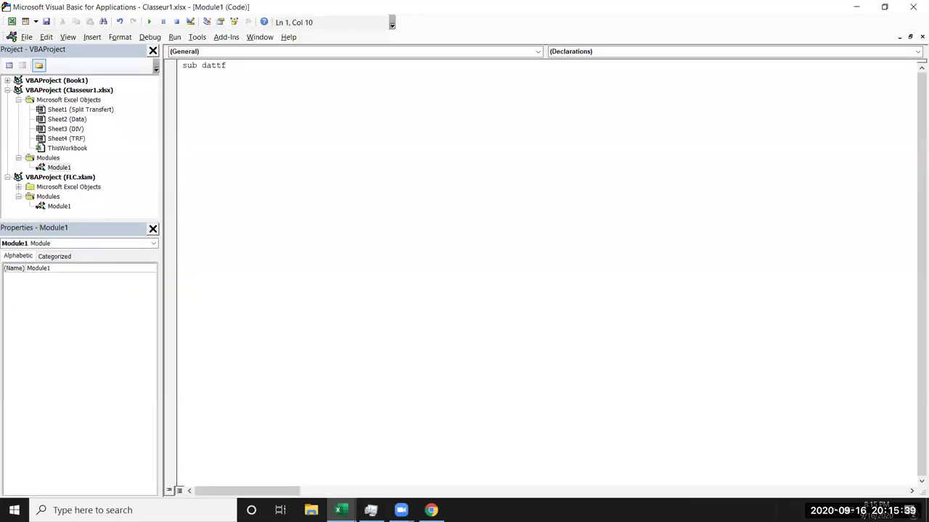
pyautogui.press('BackSpace')
pyautogui.press('BackSpace')
pyautogui.write('atf()')
pyautogui.press('Return')
pyautogui.press('Return')
pyautogui.press('Return')
pyautogui.press('Return')
pyautogui.press('Up')
pyautogui.press('Up')
pyautogui.write('dim r as ra')
pyautogui.press('Tab')
pyautogui.press('Return')
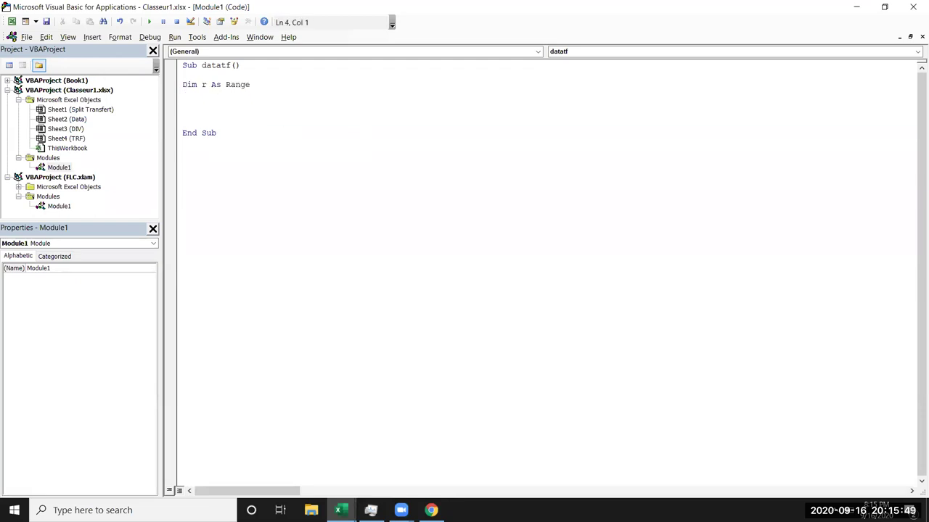
pyautogui.press('Return')
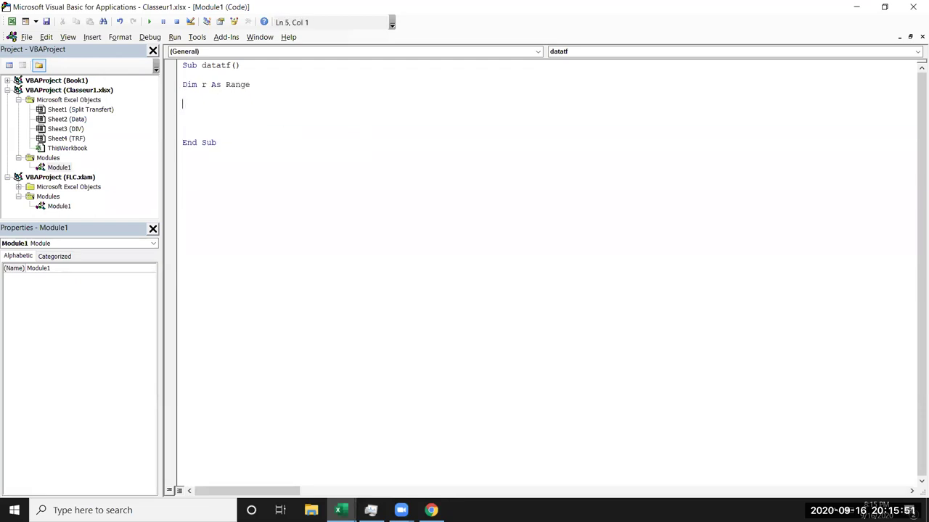
# Add a For Each r In Selection … Next r loop with an empty body.
pyautogui.write('for i ')
pyautogui.write('ach r i')
pyautogui.write('selection')
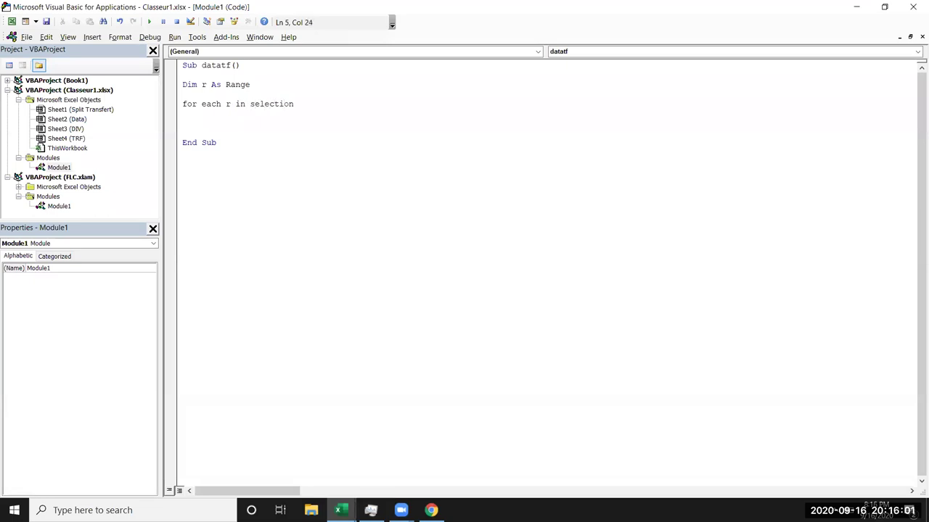
pyautogui.press('Return')
pyautogui.press('Return')
pyautogui.press('Return')
pyautogui.write('next r')
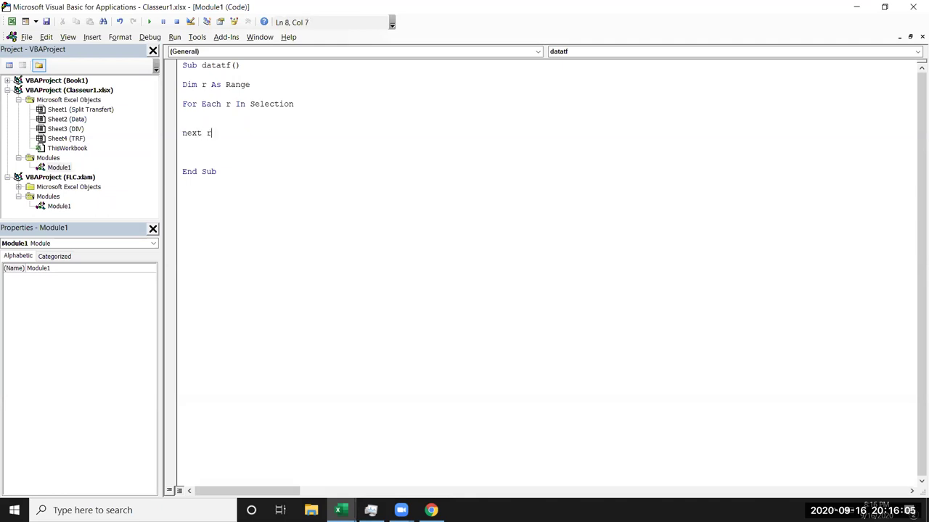
pyautogui.click(182, 123)
pyautogui.press('Return')
pyautogui.press('Up')
pyautogui.press('Up')
pyautogui.press('Up')
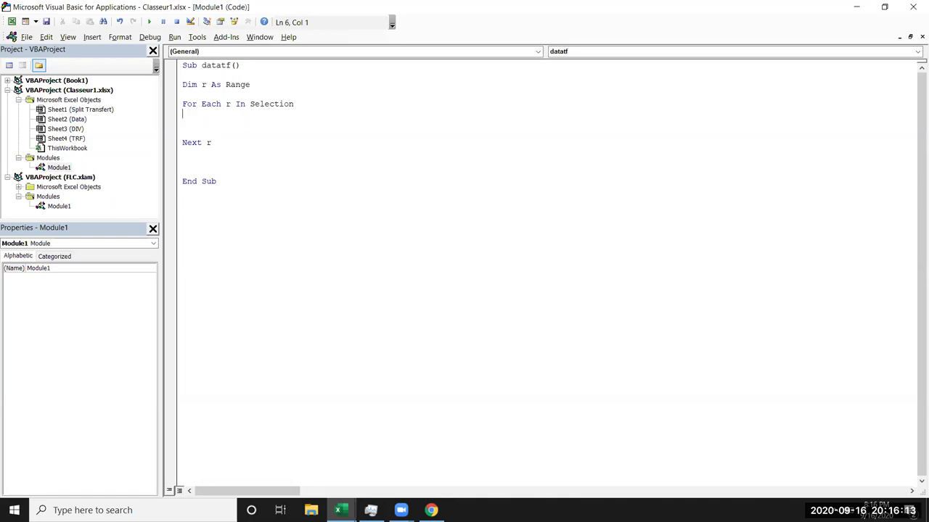
pyautogui.hotkey('alt', 'F11')
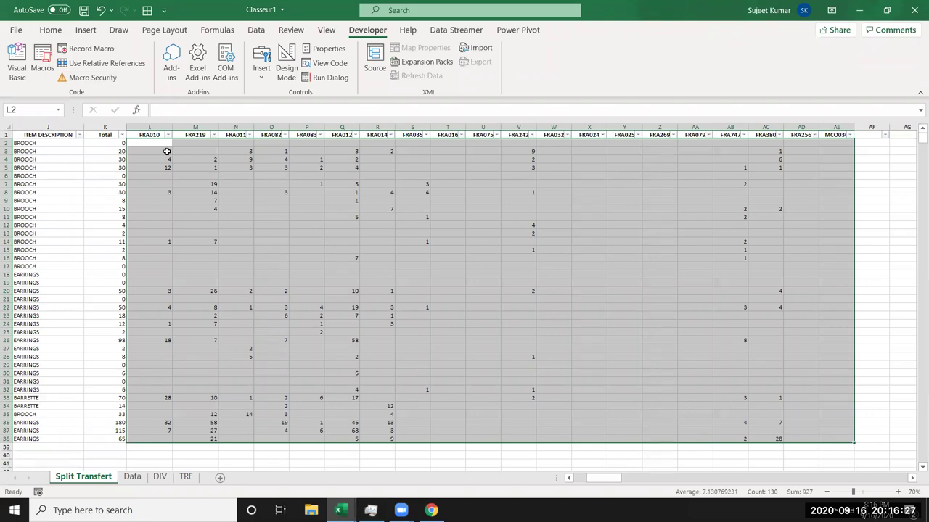
pyautogui.press('Tab')
pyautogui.press('Tab')
pyautogui.press('Tab')
pyautogui.press('Tab')
pyautogui.press('Tab')
pyautogui.press('Tab')
pyautogui.press('Tab')
pyautogui.press('Tab')
pyautogui.press('Tab')
pyautogui.press('Tab')
pyautogui.press('Tab')
pyautogui.press('Tab')
pyautogui.press('Tab')
pyautogui.press('Tab')
pyautogui.press('Tab')
pyautogui.press('Tab')
pyautogui.press('Tab')
pyautogui.press('Tab')
pyautogui.press('Tab')
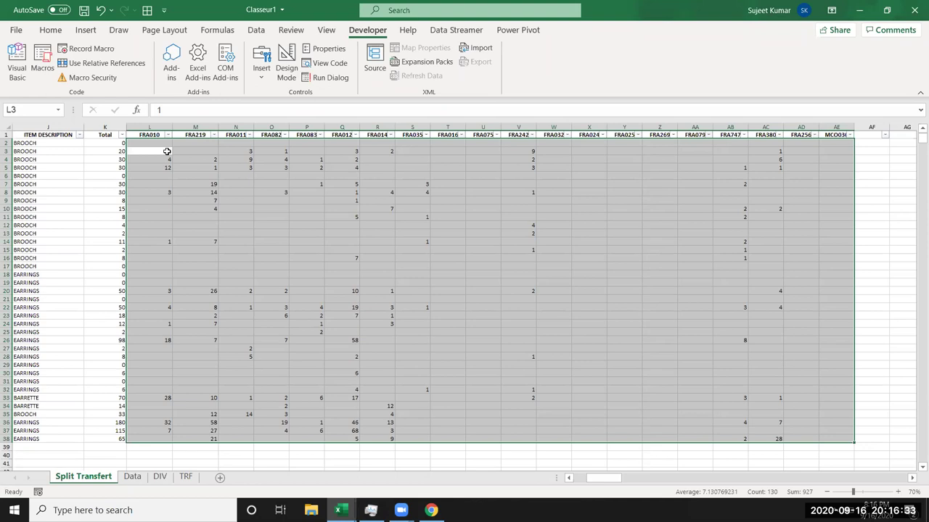
pyautogui.hotkey('alt', 'F11')
pyautogui.press('Return')
pyautogui.hotkey('alt', 'F11')
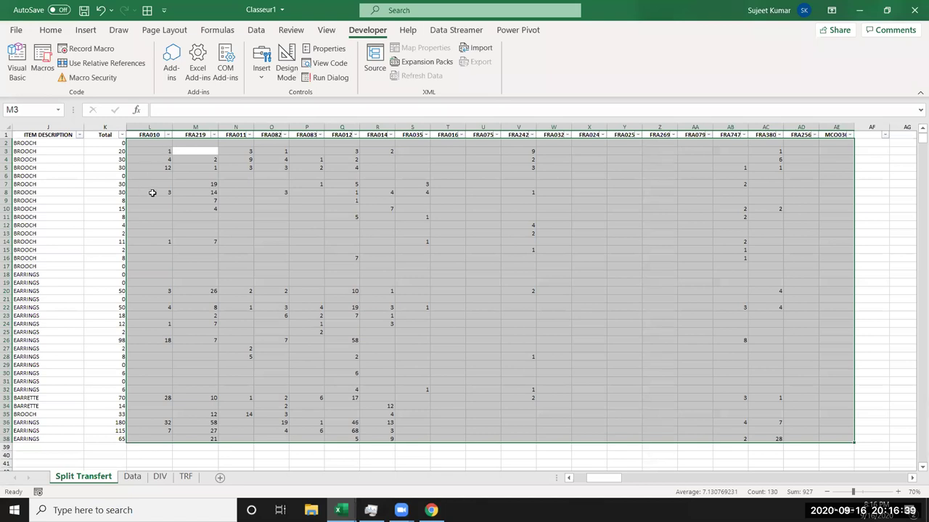
pyautogui.press('Tab')
pyautogui.press('Tab')
pyautogui.press('Tab')
pyautogui.press('Tab')
pyautogui.press('Tab')
pyautogui.press('Tab')
pyautogui.press('Tab')
pyautogui.press('Tab')
pyautogui.press('Tab')
pyautogui.press('Tab')
pyautogui.press('Tab')
pyautogui.press('Tab')
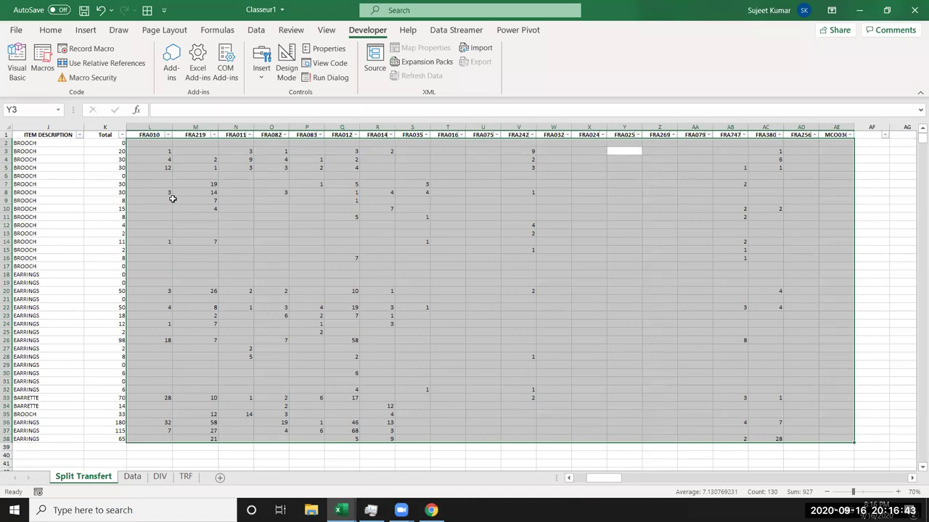
pyautogui.hotkey('alt', 'F11')
# Add an If r.Value > 0 Then … End If block inside the datatf loop.
pyautogui.write('if r.v')
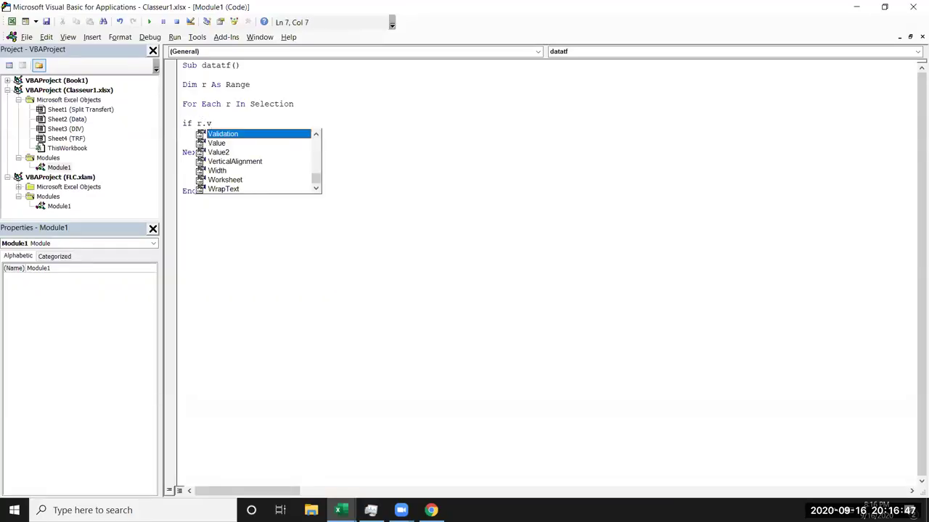
pyautogui.write('alu')
pyautogui.press('Tab')
pyautogui.write('>')
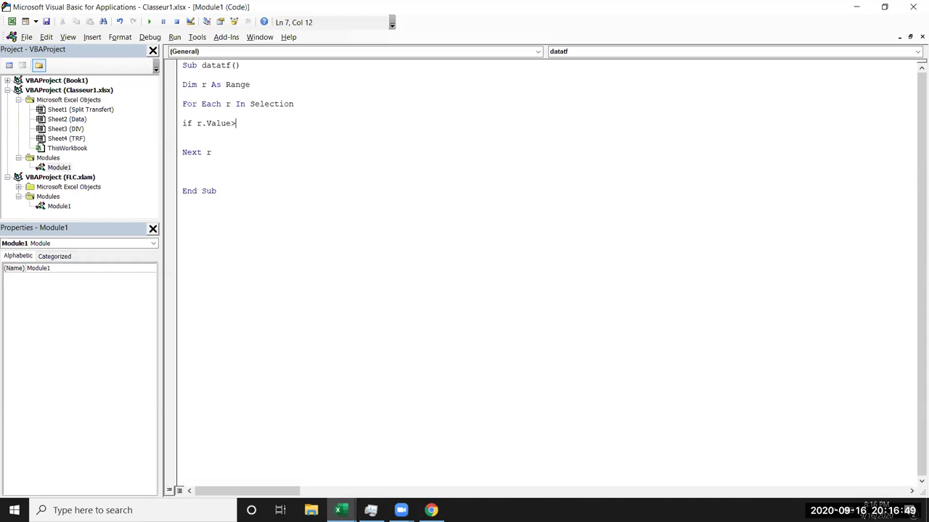
pyautogui.write('0 then')
pyautogui.press('Return')
pyautogui.press('Return')
pyautogui.press('Return')
pyautogui.press('Return')
pyautogui.write('emd')
pyautogui.press('BackSpace')
pyautogui.press('BackSpace')
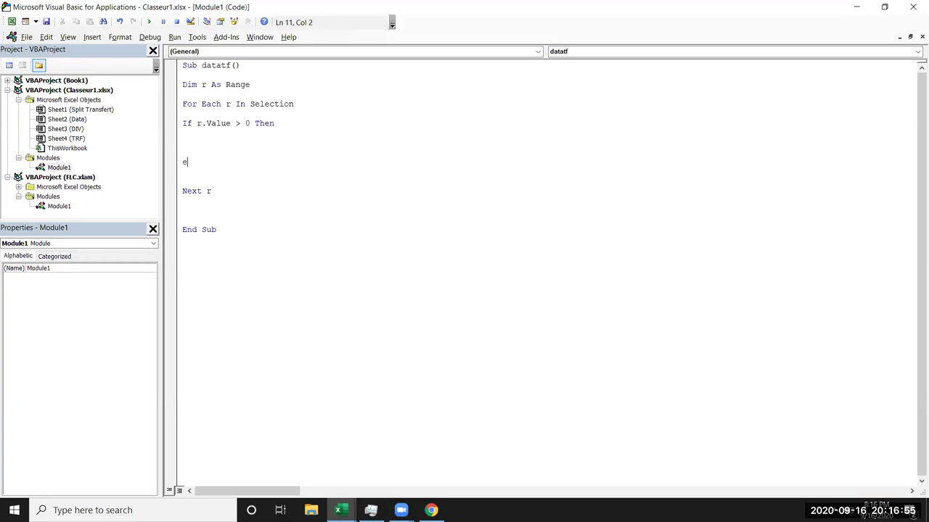
pyautogui.write('nd if')
pyautogui.press('Return')
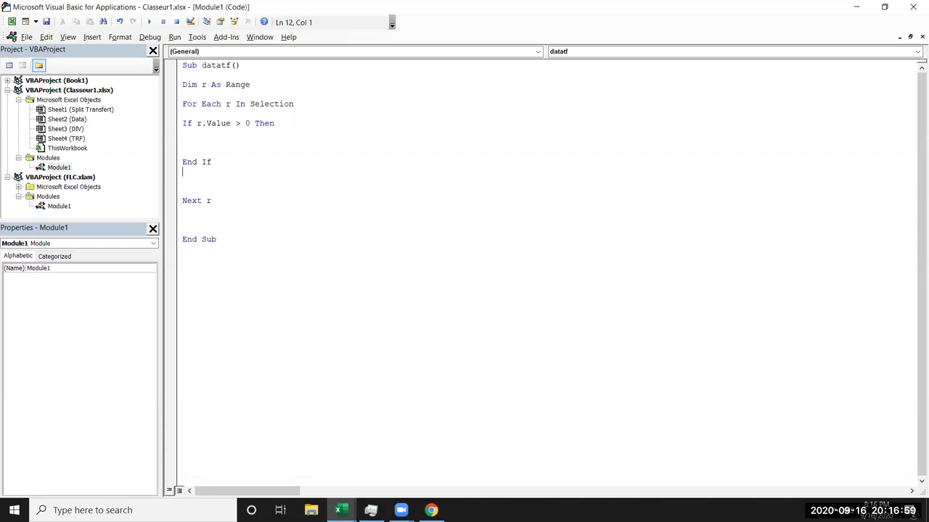
pyautogui.press('Up')
pyautogui.press('Up')
pyautogui.press('Up')
pyautogui.press('Up')
pyautogui.hotkey('alt', 'F11')
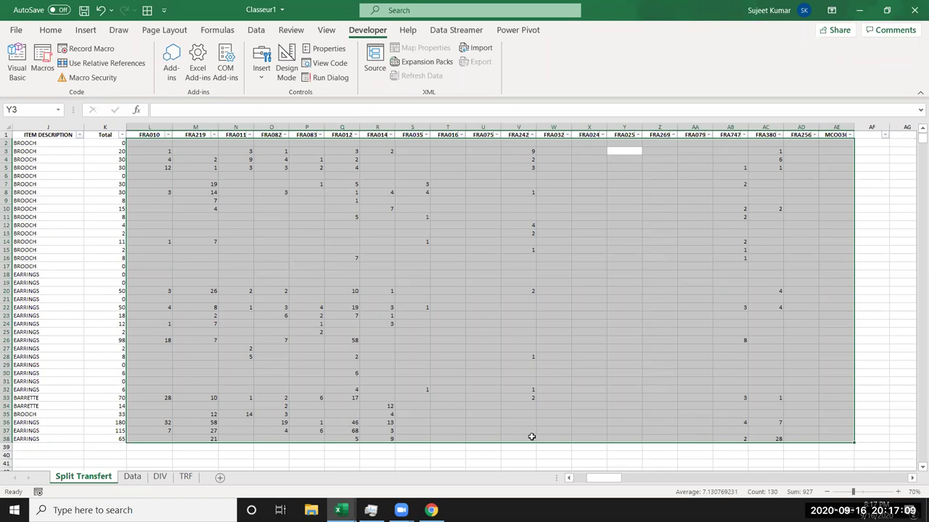
# Scroll Split Transfert back to columns Item, Product Code and EAN13, then return to the macro code.
pyautogui.click(570, 478)
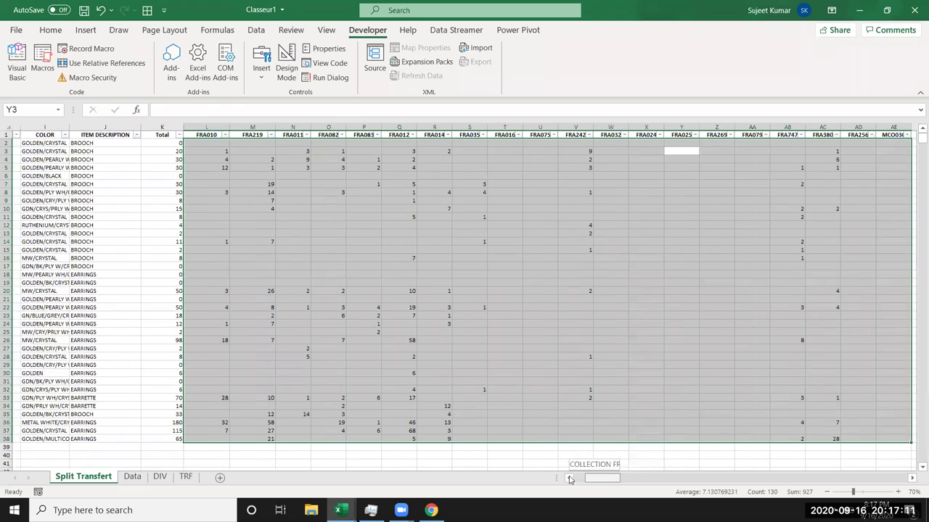
pyautogui.hscroll(-3, 572, 410)
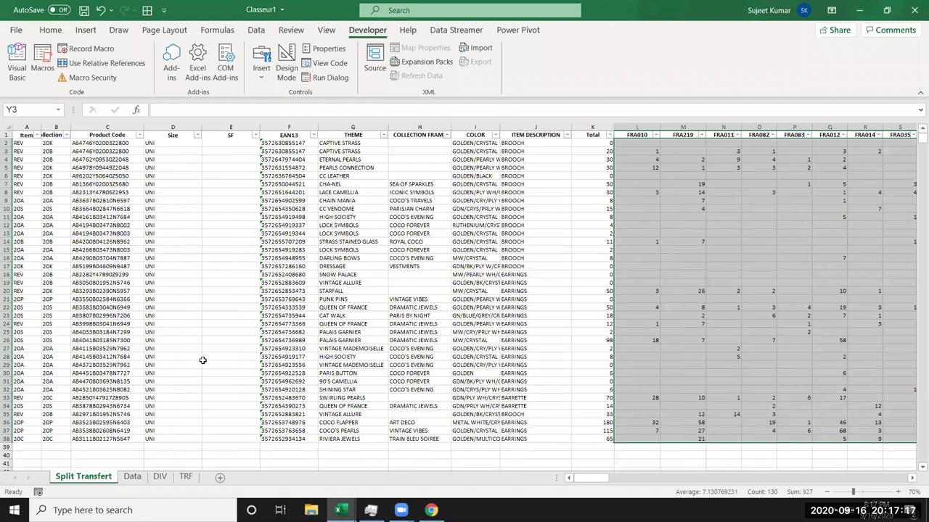
pyautogui.hotkey('alt', 'F11')
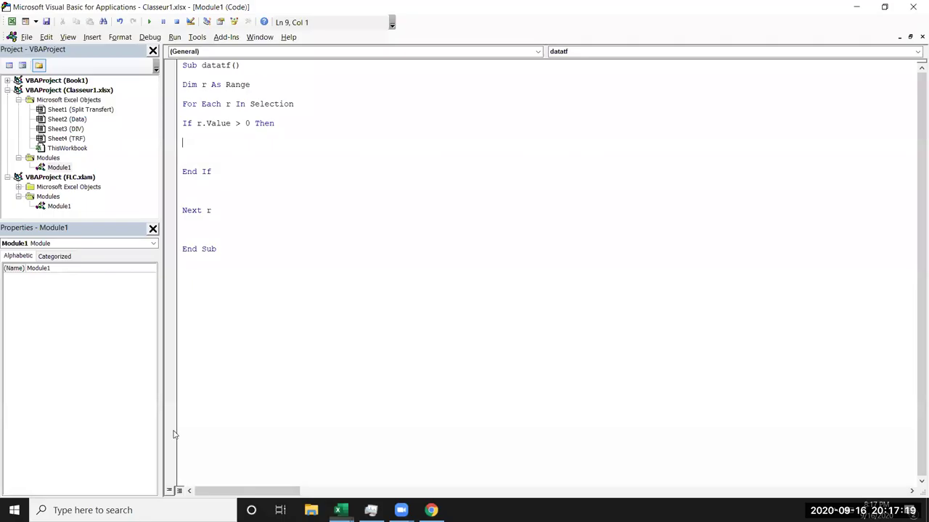
pyautogui.hotkey('alt', 'F11')
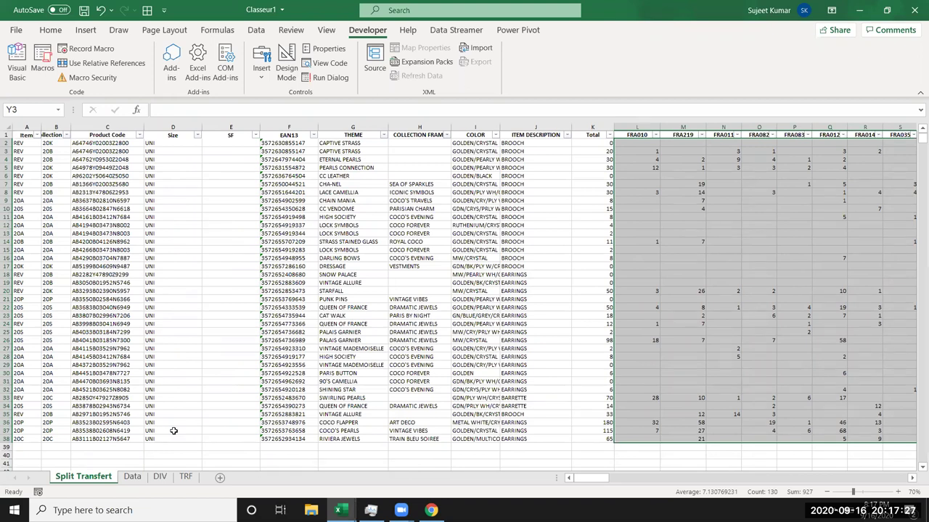
pyautogui.hotkey('alt', 'F11')
pyautogui.hotkey('alt', 'F11')
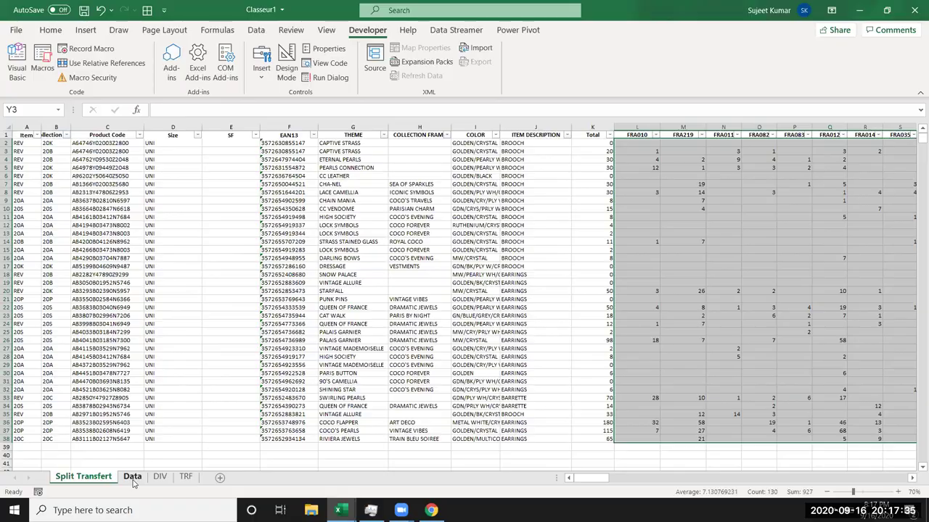
pyautogui.hotkey('alt', 'F11')
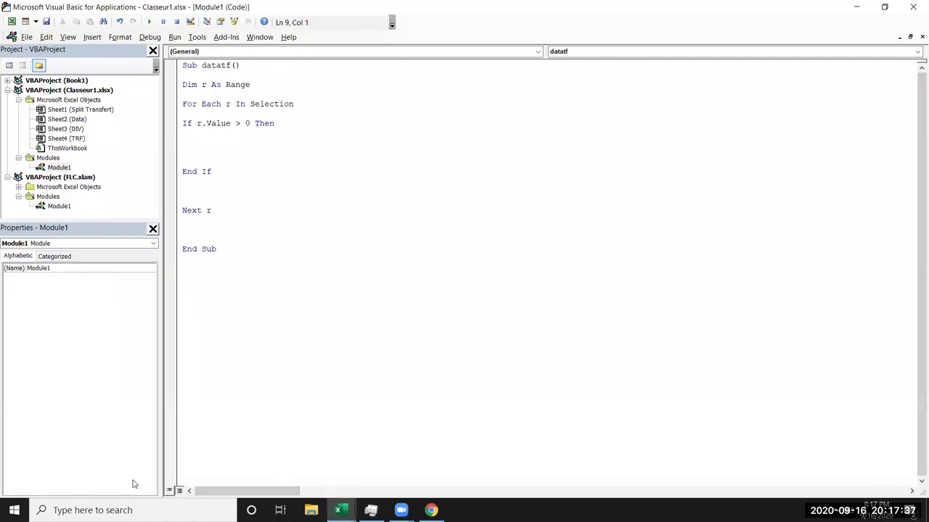
# Nest a For i = 1 To Range("A65000").End(xlUp).Row … Next i loop inside the If.
pyautogui.write('for i ')
pyautogui.write('= ')
pyautogui.write('1 to she')
pyautogui.press('BackSpace')
pyautogui.press('BackSpace')
pyautogui.press('BackSpace')
pyautogui.write('range("A65000").End(')
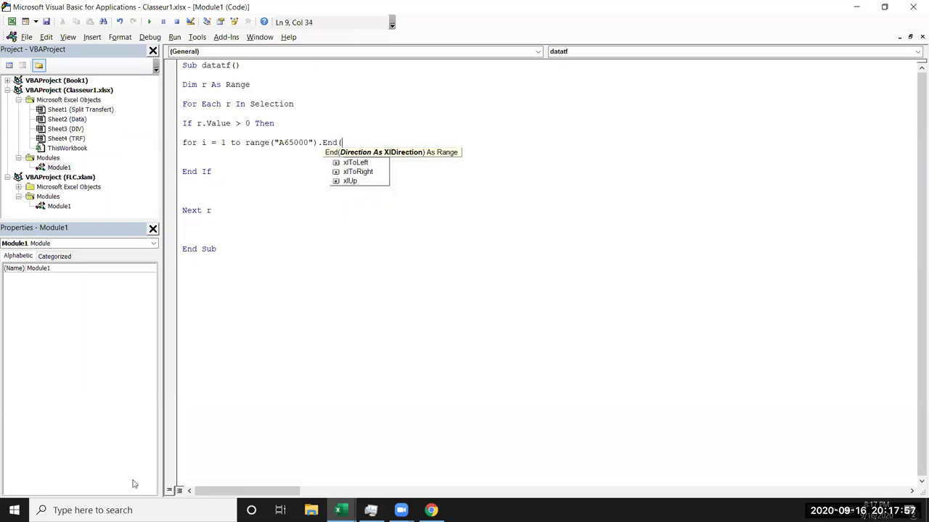
pyautogui.write('xlu')
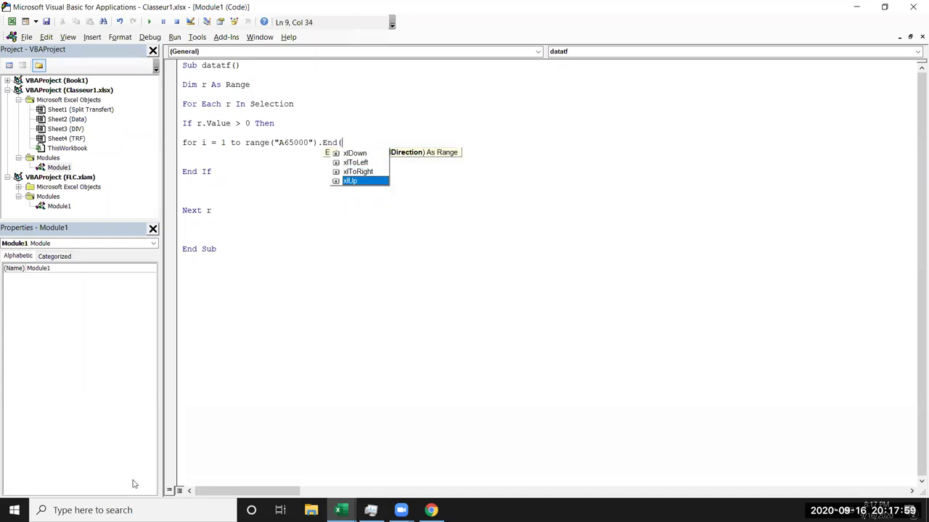
pyautogui.press('Tab')
pyautogui.write(').v')
pyautogui.press('Return')
pyautogui.press('BackSpace')
pyautogui.press('BackSpace')
pyautogui.press('BackSpace')
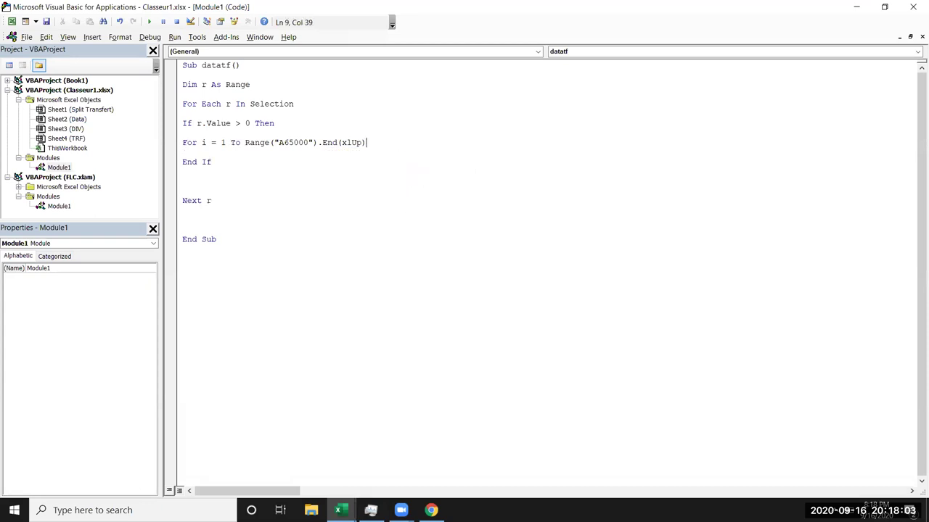
pyautogui.write('.row')
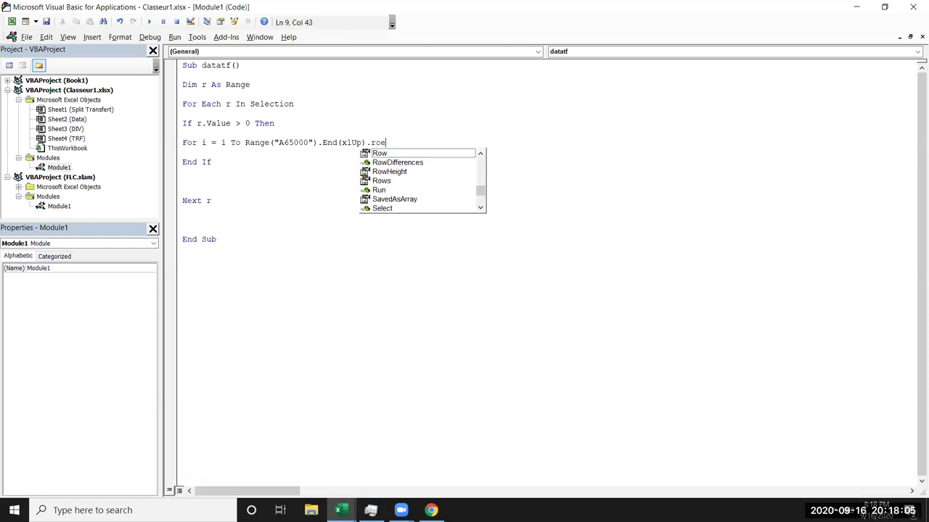
pyautogui.press('Tab')
pyautogui.press('Return')
pyautogui.press('Return')
pyautogui.press('Return')
pyautogui.write('next i')
pyautogui.press('Return')
pyautogui.press('Return')
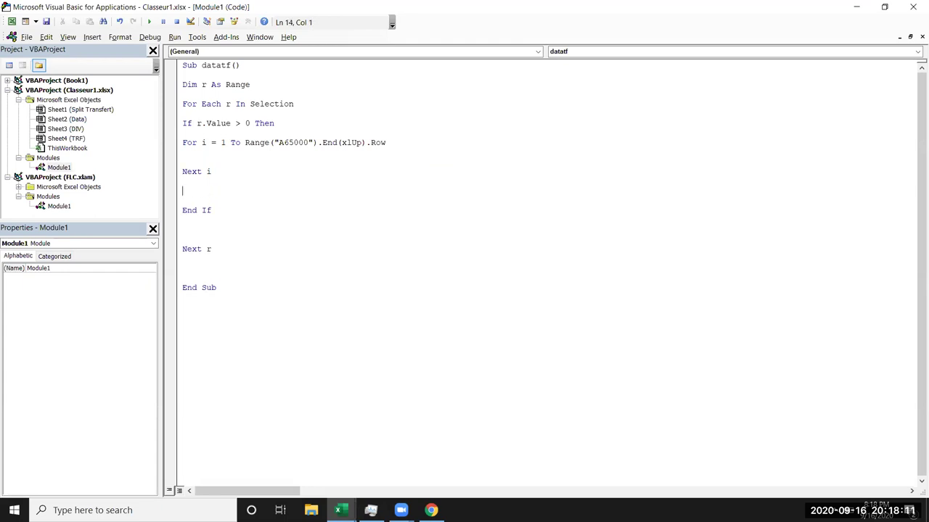
pyautogui.hotkey('alt', 'F11')
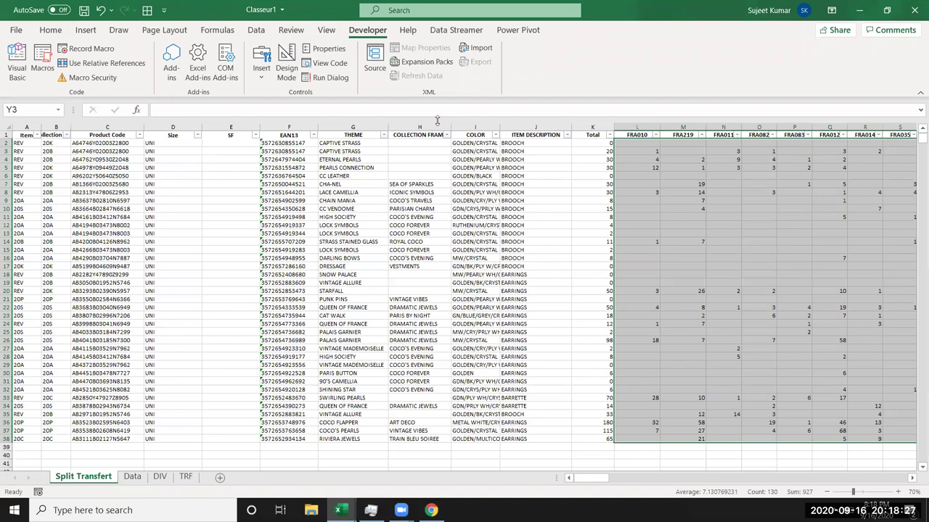
# Review the product rows on the Data sheet, then return to the datatf code.
pyautogui.click(132, 478)
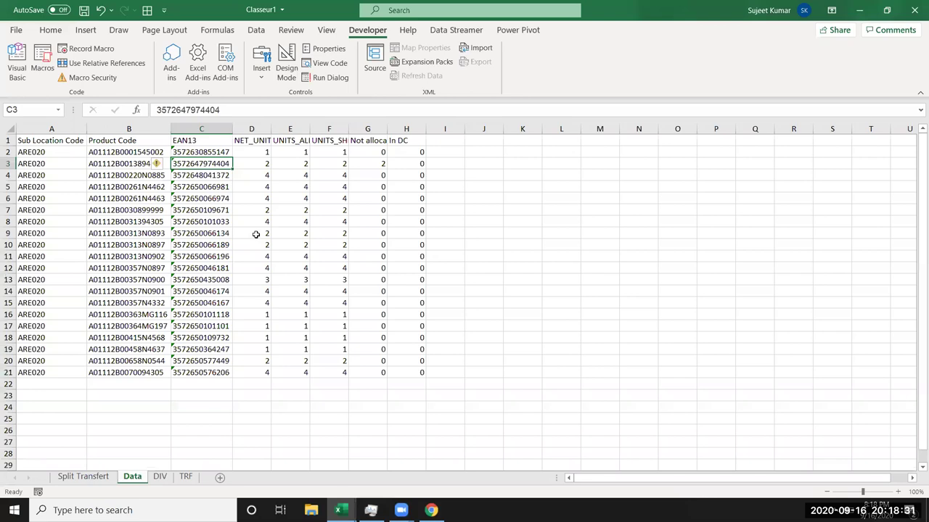
pyautogui.hotkey('alt', 'F11')
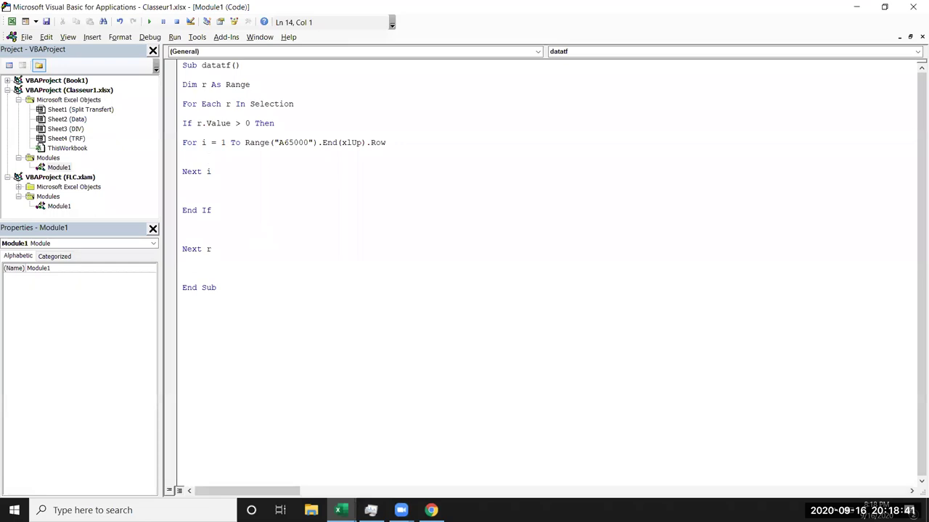
# Declare v As Long and make the For i loop count rows on Sheets("Data").
pyautogui.click(251, 84)
pyautogui.press('Return')
pyautogui.write('dim v as Long')
pyautogui.click(197, 173)
pyautogui.press('Return')
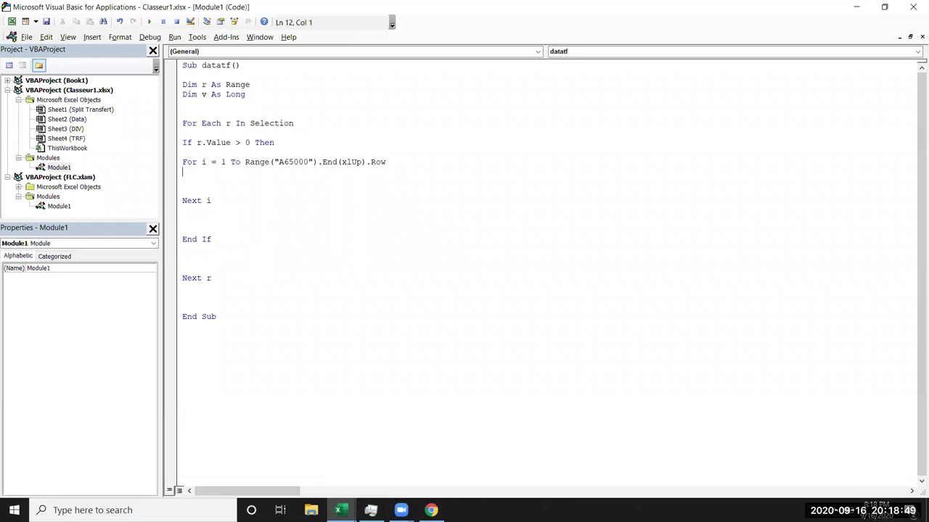
pyautogui.click(244, 162)
pyautogui.write('sheets')
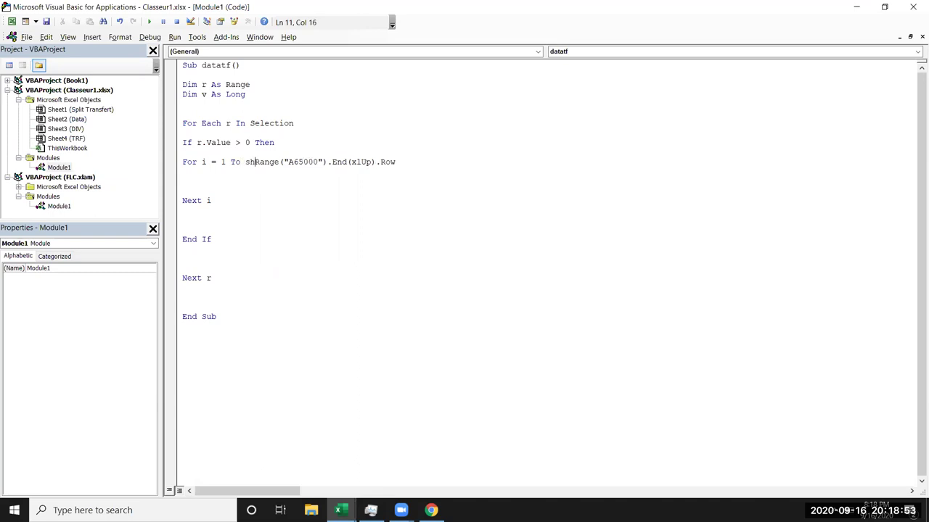
pyautogui.write('("Data"')
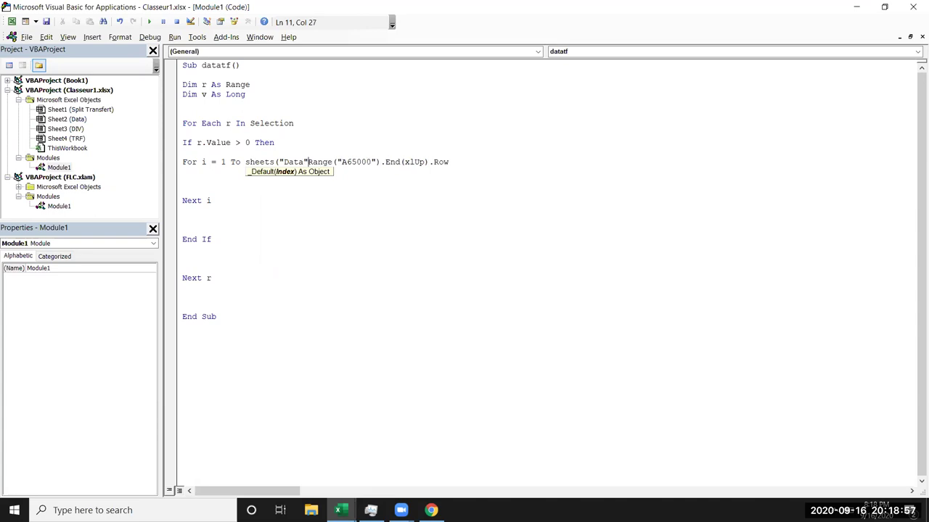
pyautogui.write(').')
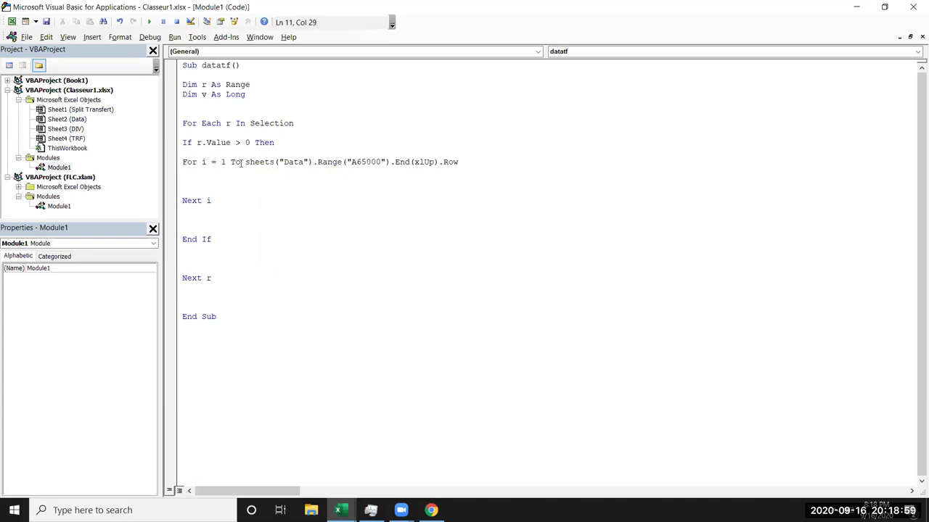
# Add a new line under the For i loop that begins with 'if range('.
pyautogui.click(235, 178)
pyautogui.press('Return')
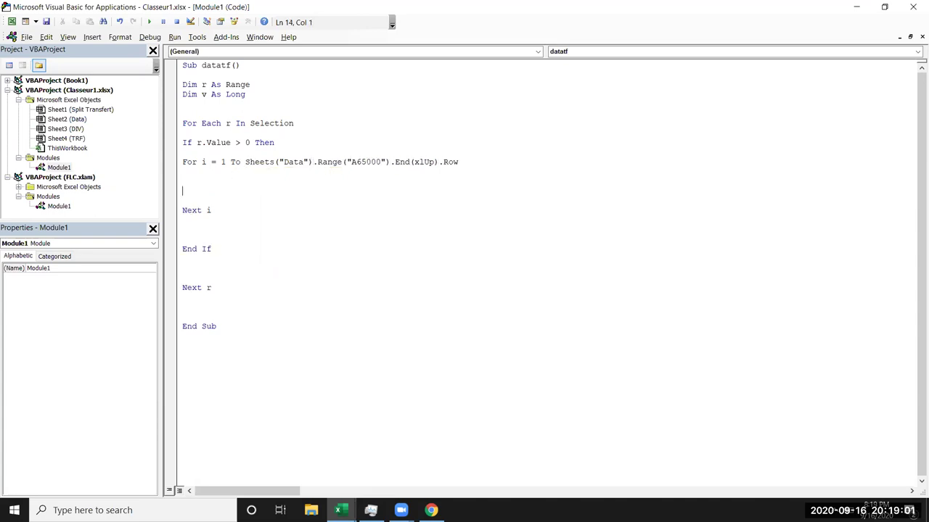
pyautogui.click(183, 182)
pyautogui.write('if ')
pyautogui.write('cells')
pyautogui.press('BackSpace')
pyautogui.press('BackSpace')
pyautogui.press('BackSpace')
pyautogui.press('BackSpace')
pyautogui.write('range')
pyautogui.write('("A')
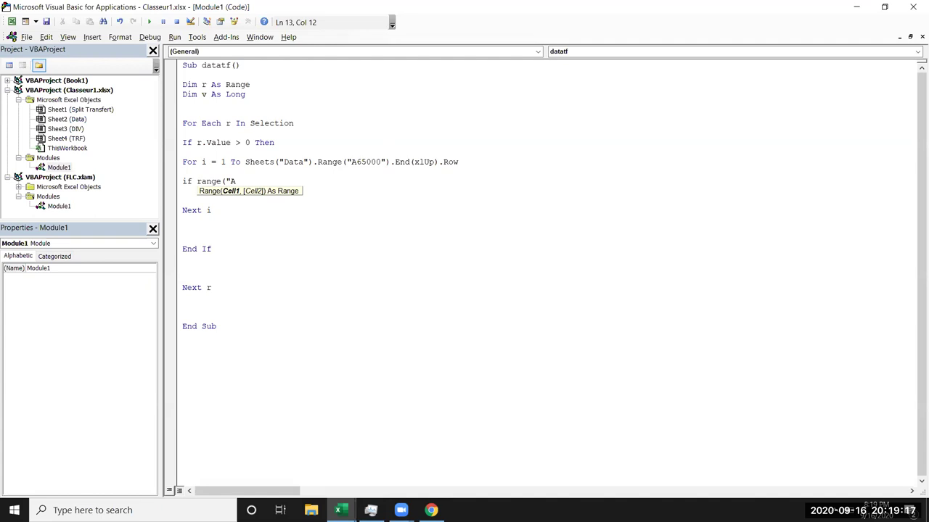
pyautogui.press('BackSpace')
pyautogui.hotkey('alt', 'F11')
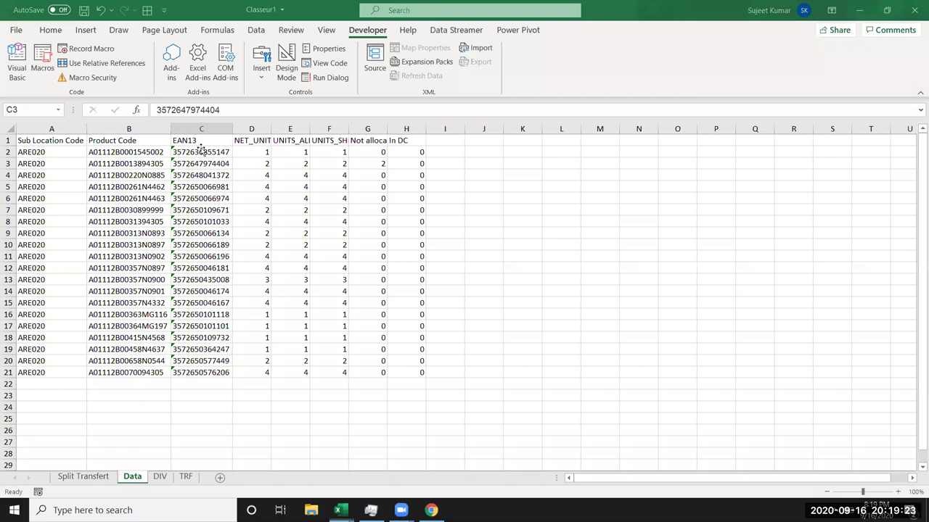
# Check the Data sheet's EAN13 value and the TRF, DIV and Split Transfert sheet headers.
pyautogui.click(201, 150)
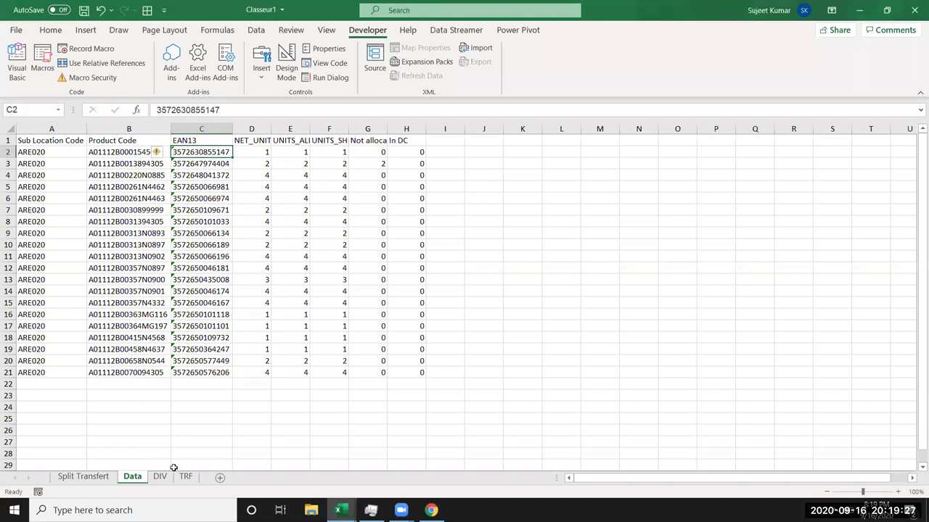
pyautogui.press('Home')
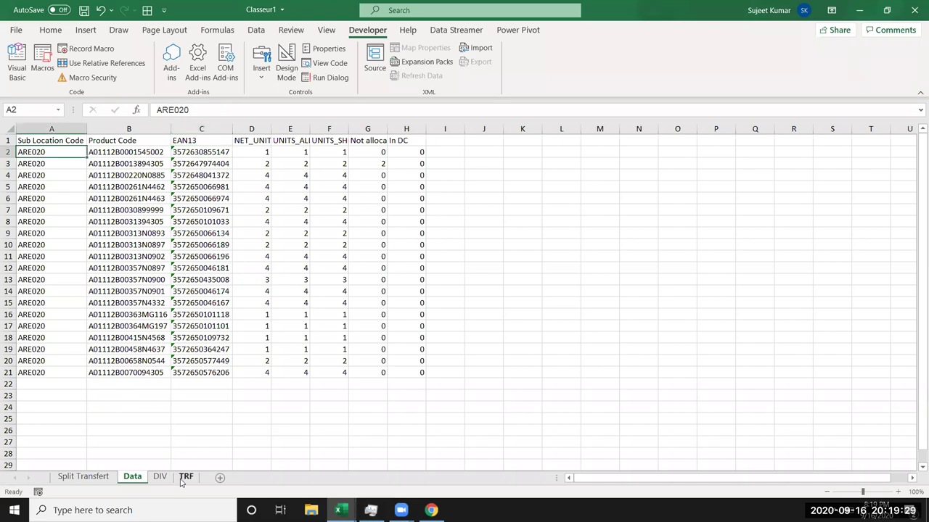
pyautogui.click(183, 480)
pyautogui.click(164, 482)
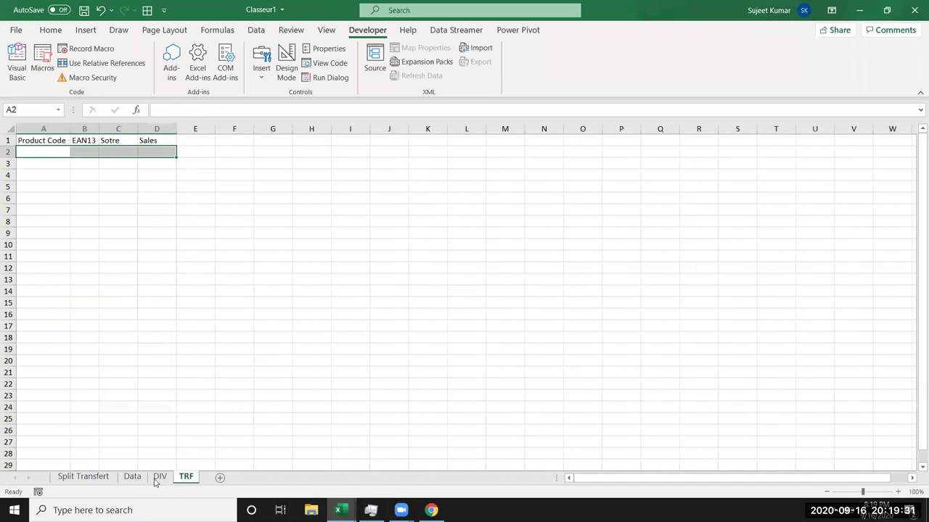
pyautogui.click(137, 481)
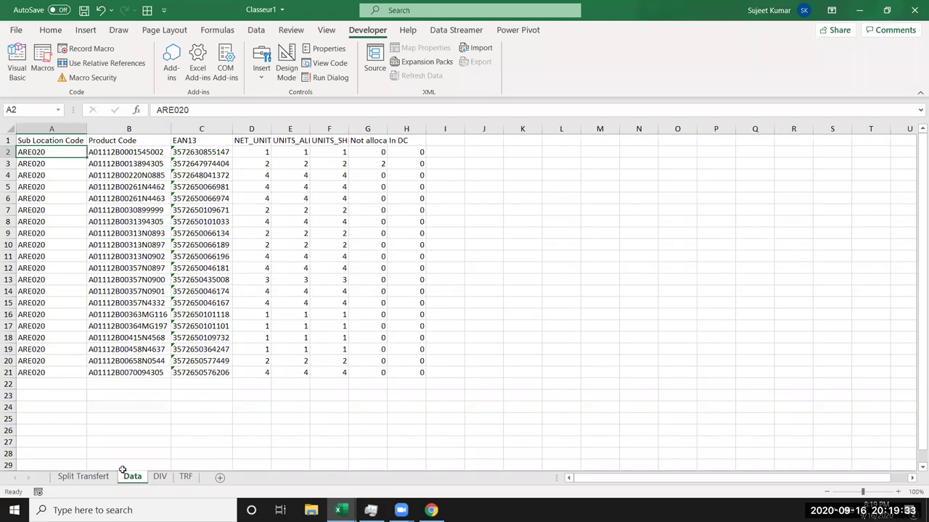
pyautogui.click(93, 477)
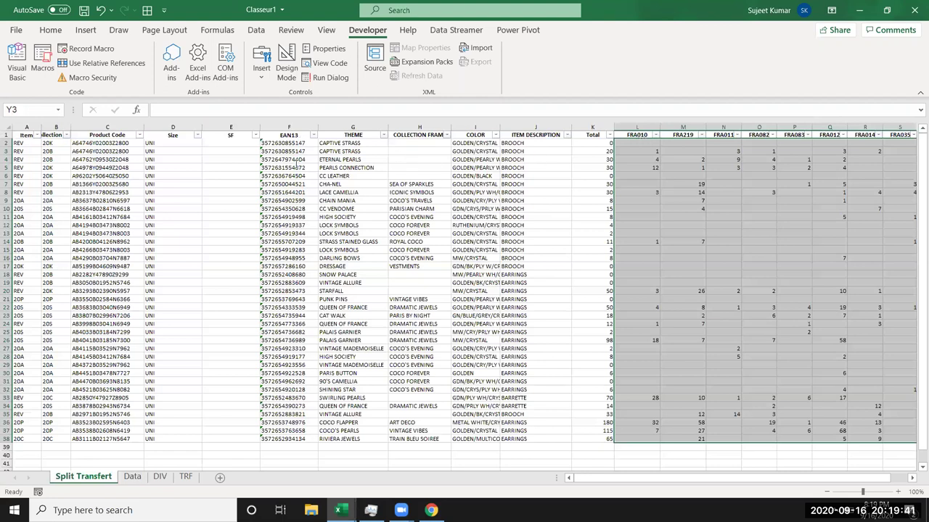
pyautogui.hotkey('alt', 'F11')
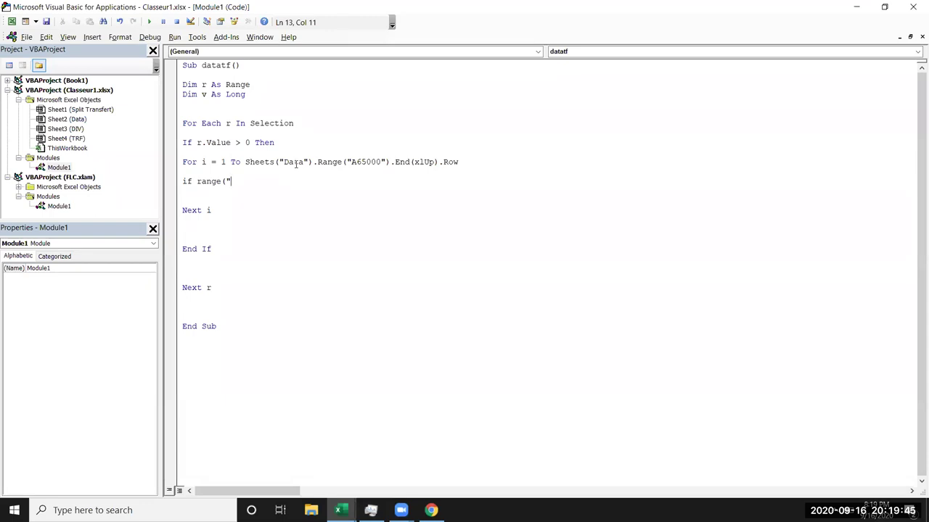
# Write the If test Range("A" & i).Value = Cells(1, r.Column).Value and begin a second range(" condition.
pyautogui.write('A"')
pyautogui.write(' & i')
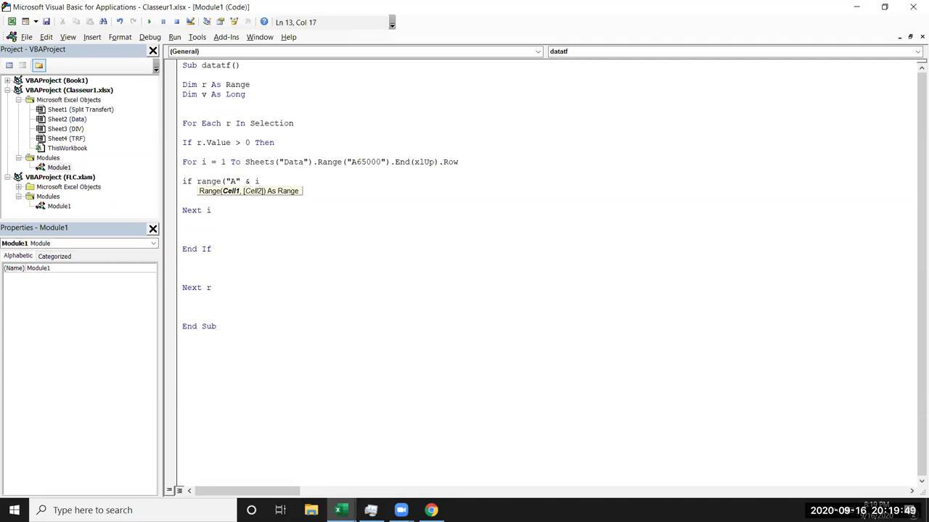
pyautogui.write(').v')
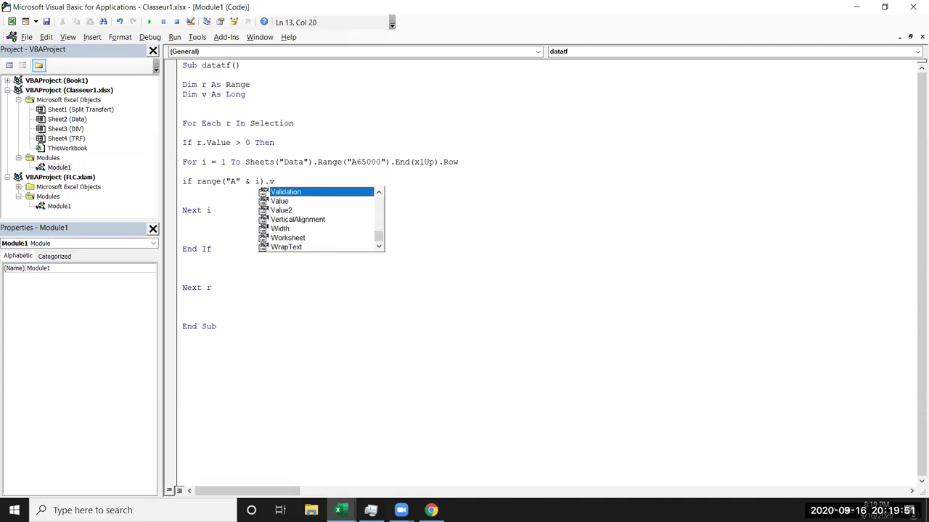
pyautogui.write('a')
pyautogui.press('Tab')
pyautogui.write('=')
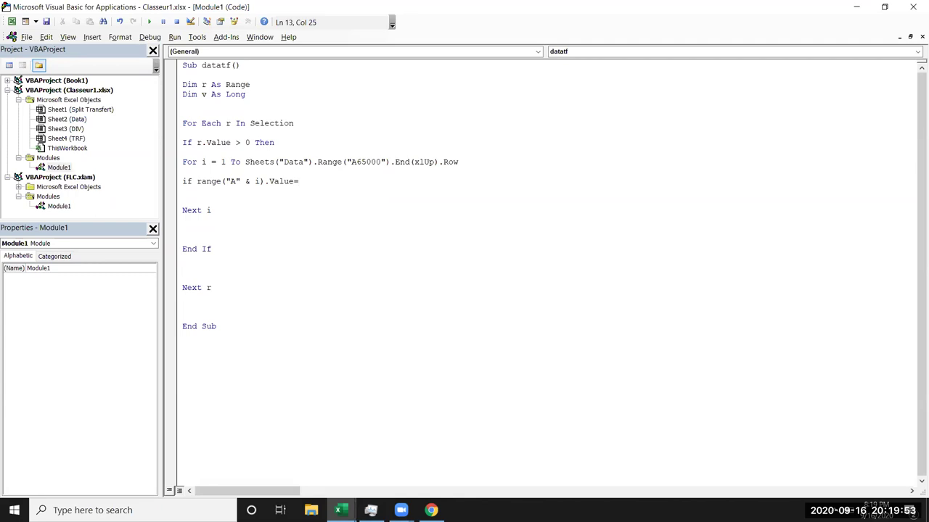
pyautogui.write('r')
pyautogui.write('.')
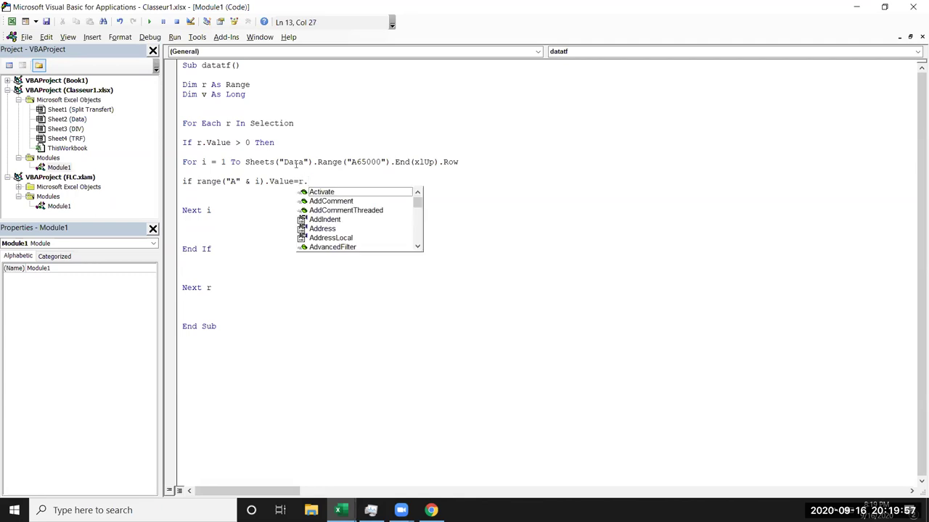
pyautogui.press('BackSpace')
pyautogui.press('BackSpace')
pyautogui.write('cells(')
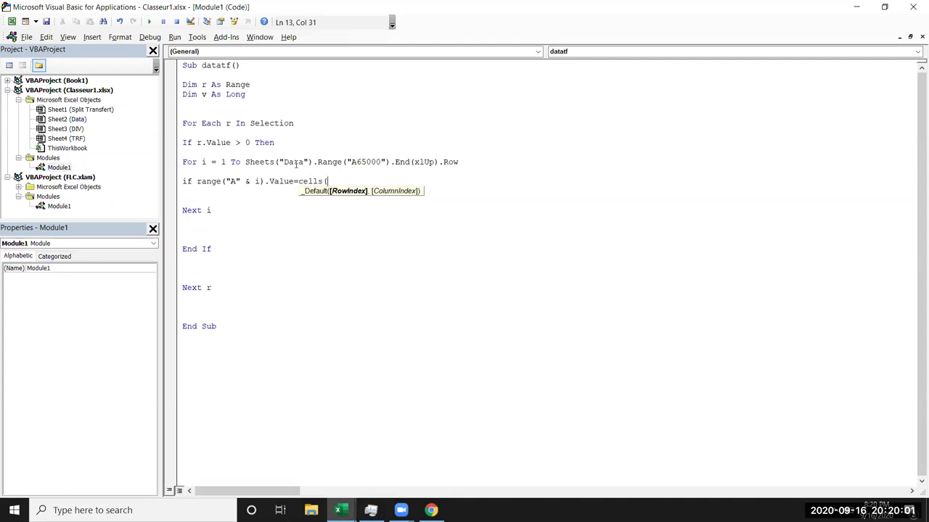
pyautogui.write('r')
pyautogui.write('.')
pyautogui.write('Col')
pyautogui.press('Tab')
pyautogui.press('BackSpace')
pyautogui.press('BackSpace')
pyautogui.press('BackSpace')
pyautogui.press('BackSpace')
pyautogui.press('BackSpace')
pyautogui.press('BackSpace')
pyautogui.press('BackSpace')
pyautogui.press('BackSpace')
pyautogui.write('1,')
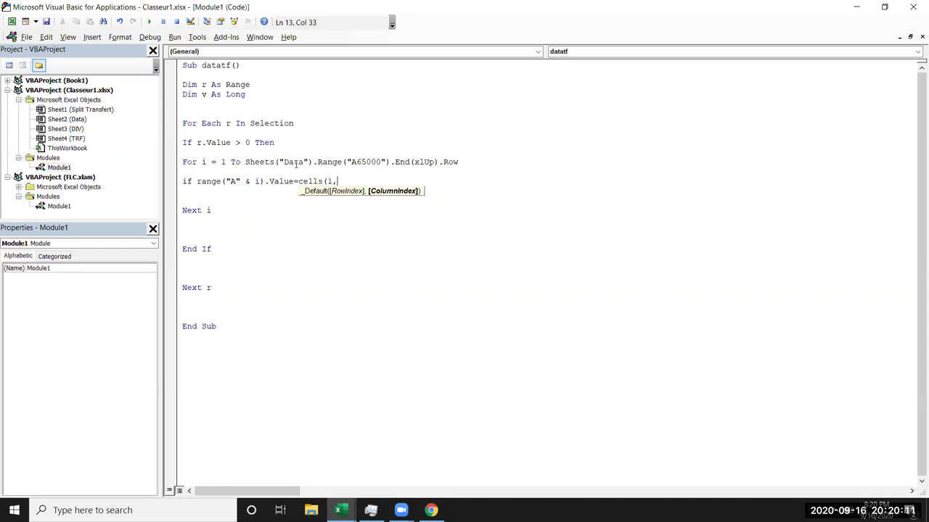
pyautogui.write('r.col')
pyautogui.press('Tab')
pyautogui.write(')')
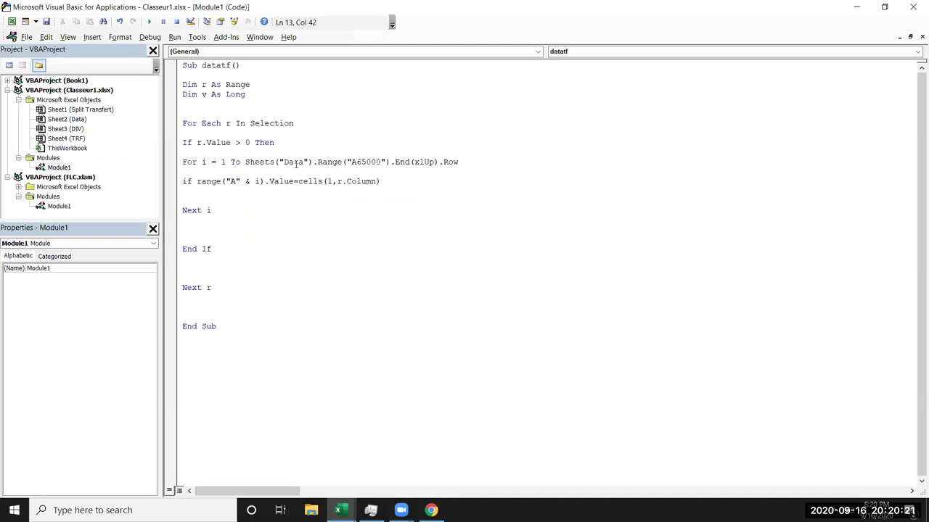
pyautogui.write('.valu')
pyautogui.write('u')
pyautogui.write(' and rang')
pyautogui.write('e(')
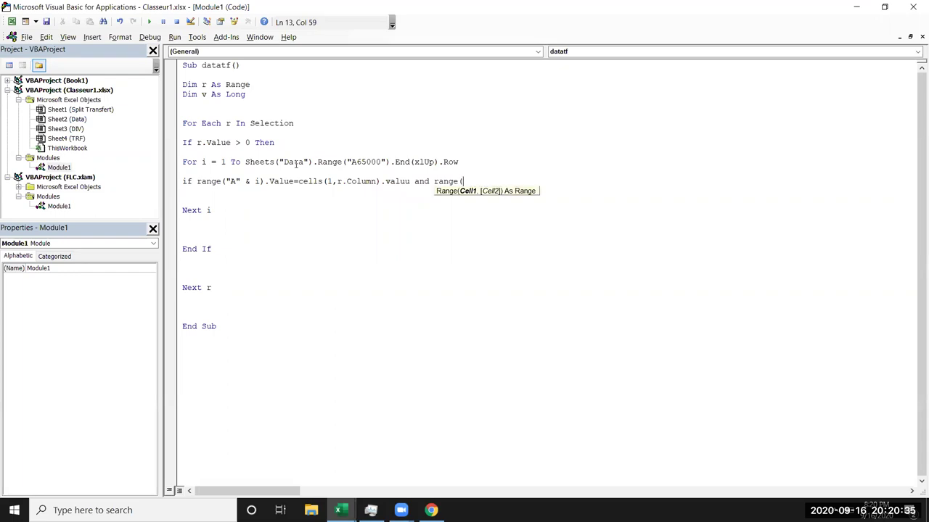
pyautogui.write('"')
pyautogui.hotkey('alt', 'F11')
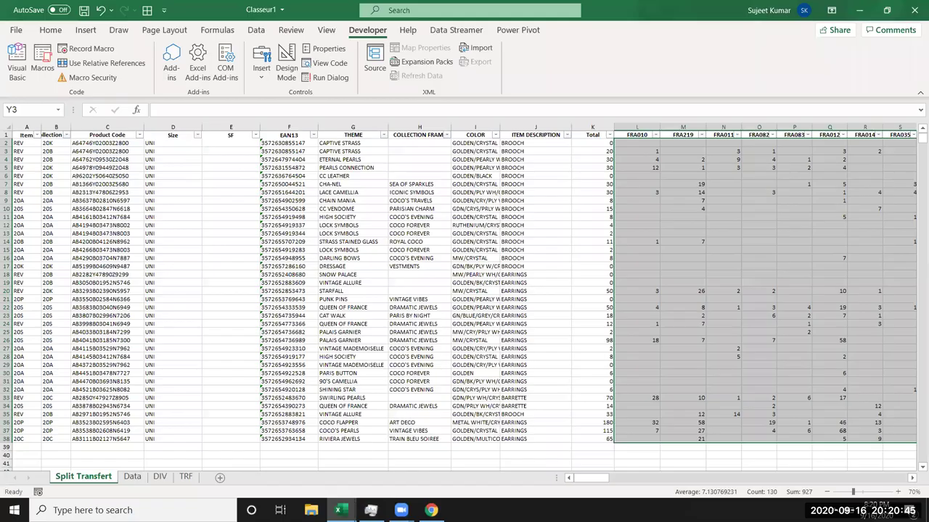
# Dismiss the compile error and correct 'valuu' to 'value' on line 13.
pyautogui.hotkey('alt', 'F11')
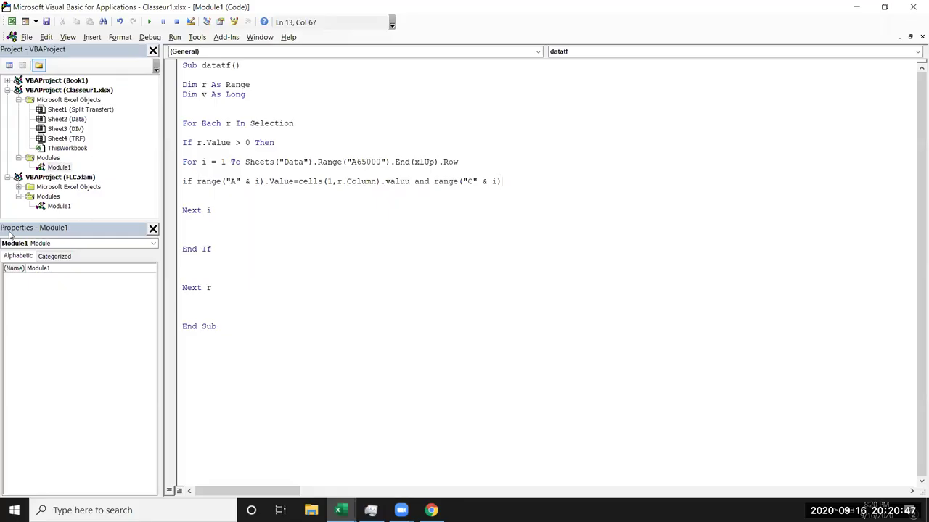
pyautogui.click(408, 190)
pyautogui.press('Return')
pyautogui.click(405, 181)
pyautogui.press('Delete')
pyautogui.write('e')
# Extend the second condition with .Value = r.Offset(0,.
pyautogui.click(471, 181)
pyautogui.click(505, 182)
pyautogui.write('.v')
pyautogui.press('Down')
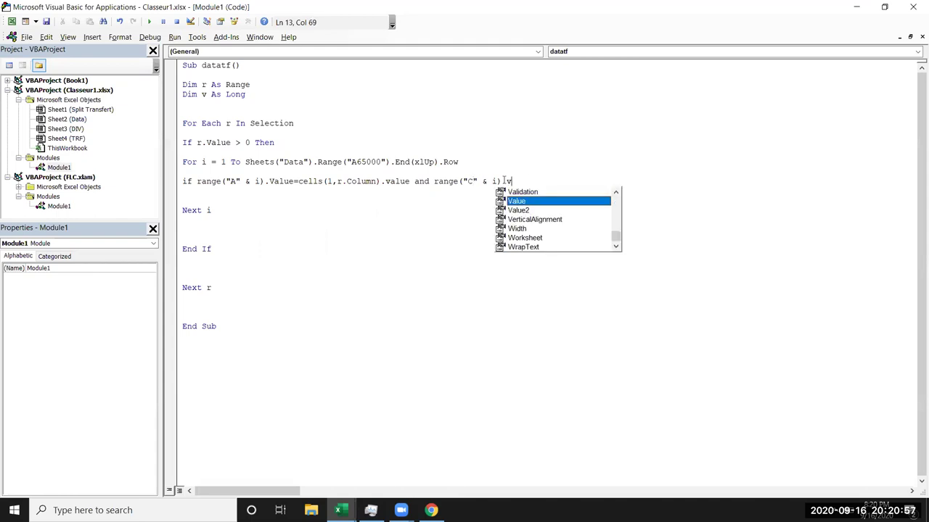
pyautogui.press('Tab')
pyautogui.write('=r.o')
pyautogui.press('Tab')
pyautogui.write('(')
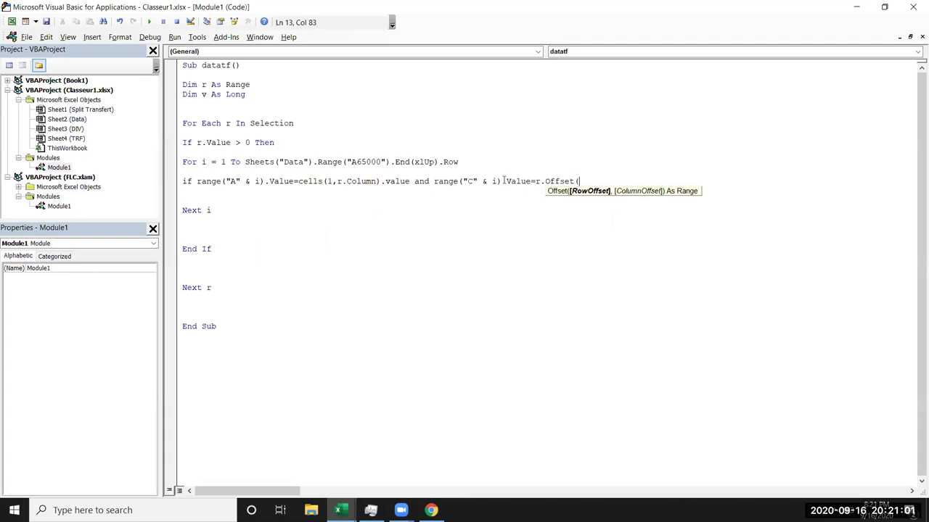
pyautogui.write('0,')
# Replace the Offset call with Range("F" & r.Row).Value and end the If line with Then.
pyautogui.hotkey('alt', 'F11')
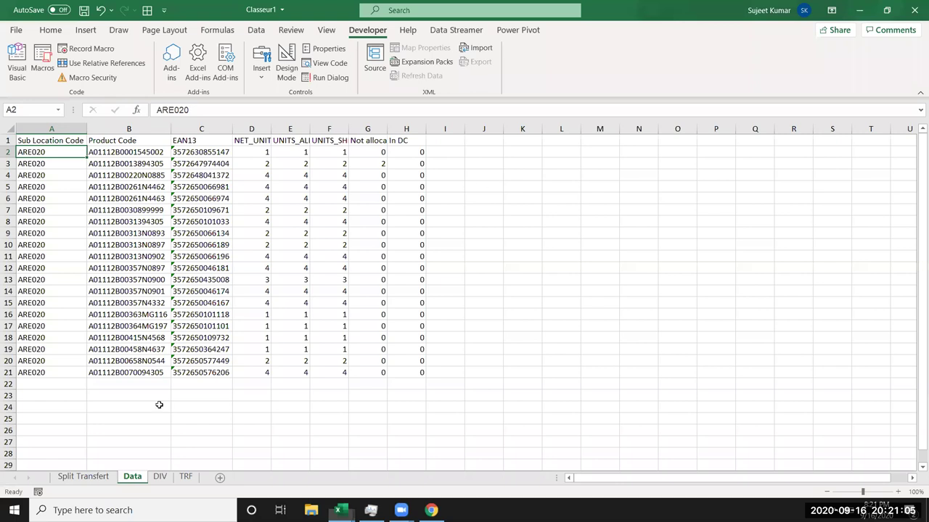
pyautogui.click(83, 477)
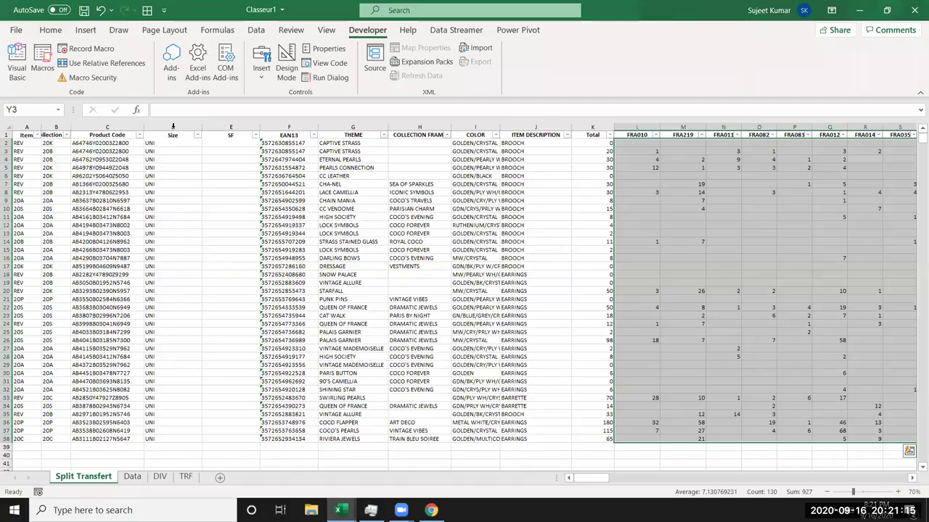
pyautogui.hotkey('alt', 'F11')
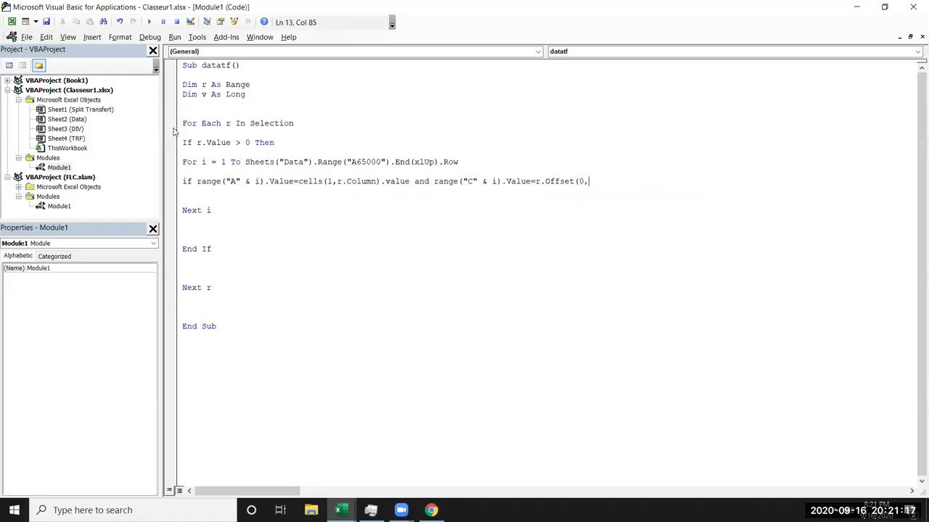
pyautogui.press('BackSpace')
pyautogui.press('BackSpace')
pyautogui.press('BackSpace')
pyautogui.press('BackSpace')
pyautogui.press('BackSpace')
pyautogui.press('BackSpace')
pyautogui.press('BackSpace')
pyautogui.press('BackSpace')
pyautogui.press('BackSpace')
pyautogui.press('BackSpace')
pyautogui.press('BackSpace')
pyautogui.write('range(')
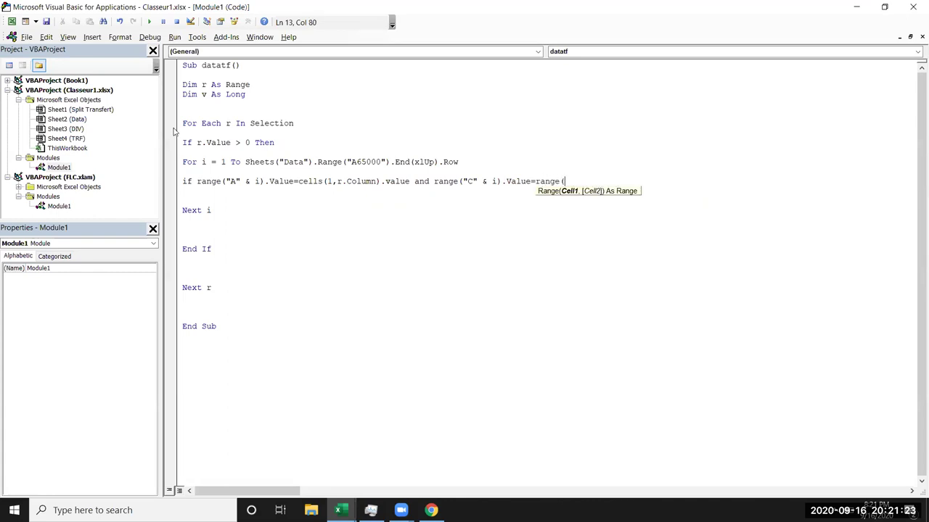
pyautogui.write('"F" ')
pyautogui.write('& r')
pyautogui.write('.Row')
pyautogui.press('Escape')
pyautogui.write(').va')
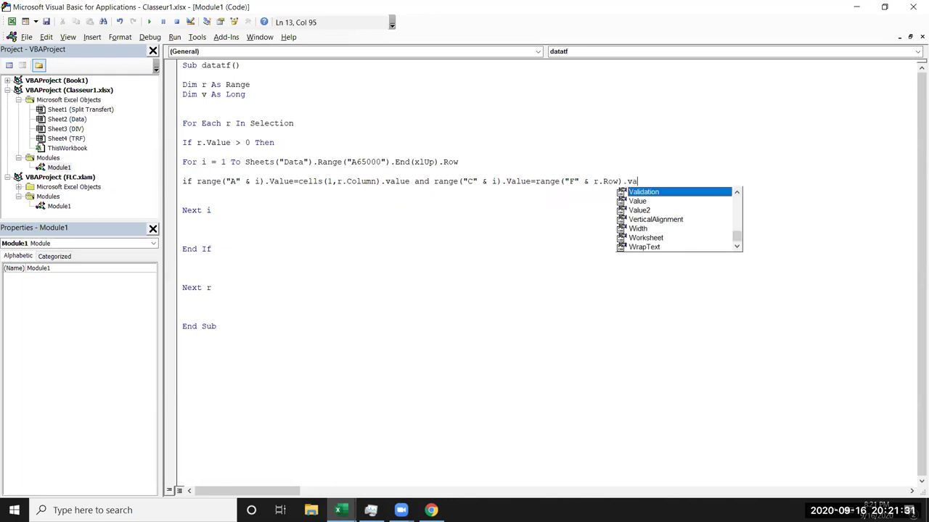
pyautogui.write('l ')
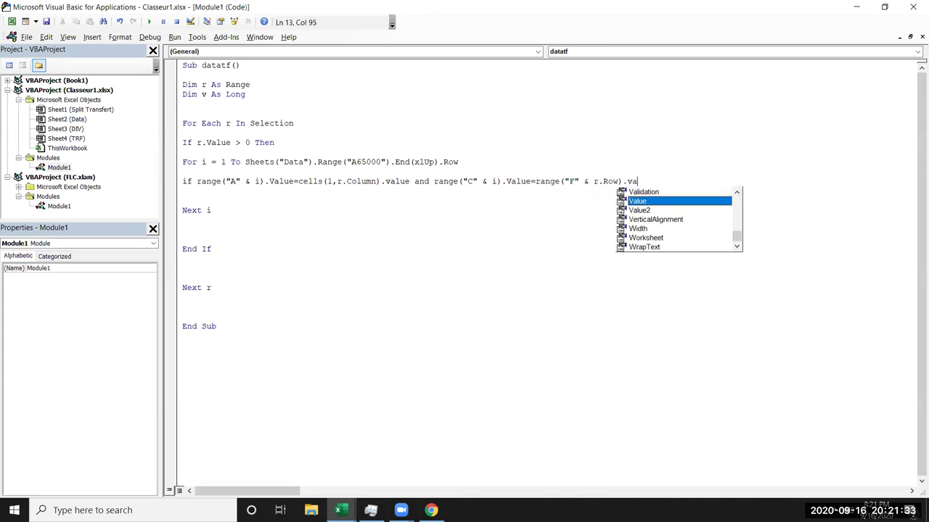
pyautogui.write('th')
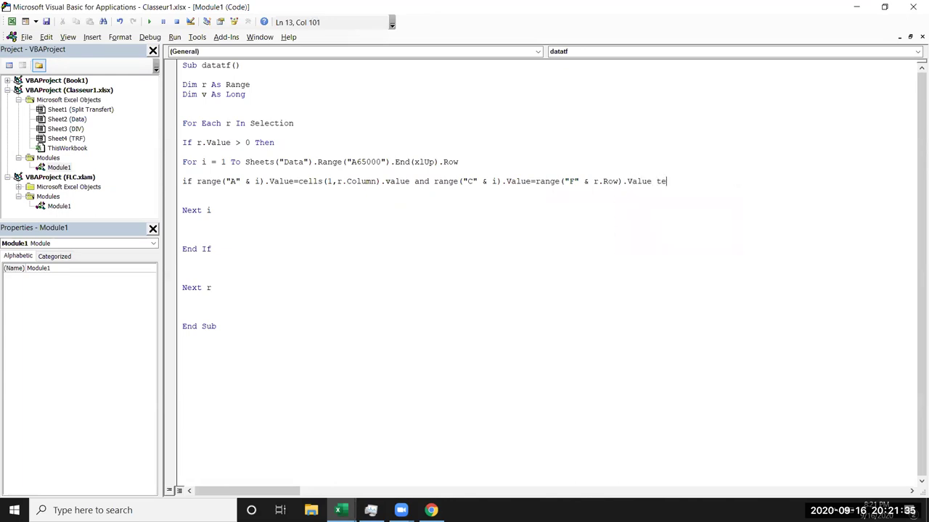
pyautogui.press('BackSpace')
pyautogui.press('BackSpace')
pyautogui.write('then')
pyautogui.press('Return')
# Start 'v=cells(i,' inside the If, then view Excel's Data sheet.
pyautogui.write('v=cells(')
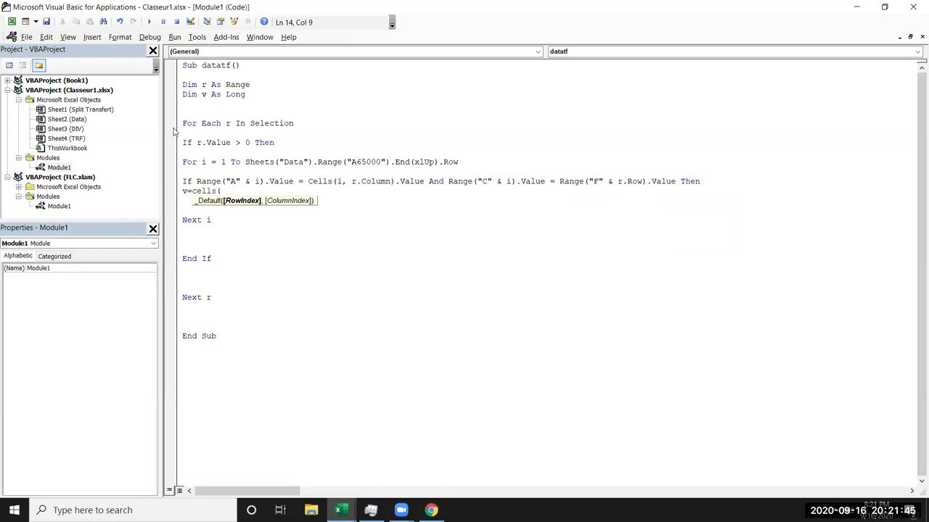
pyautogui.write('i,')
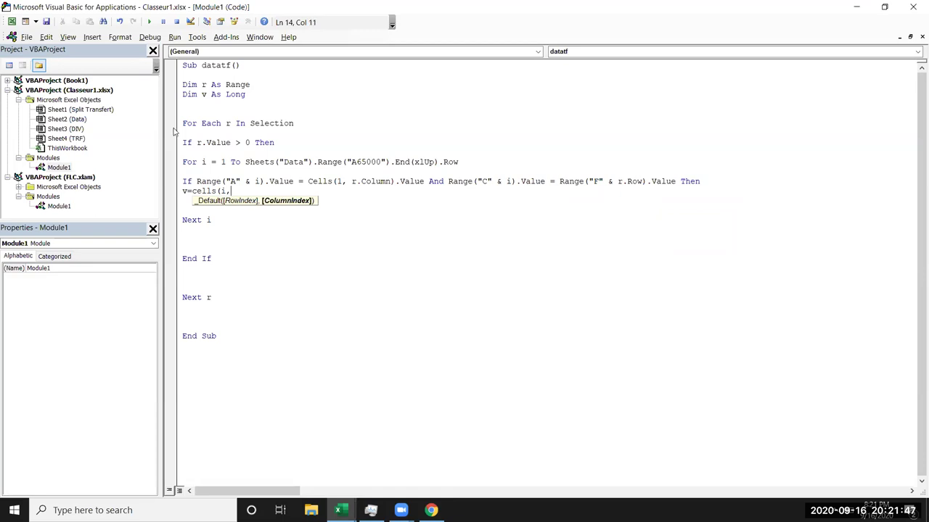
pyautogui.hotkey('alt', 'F11')
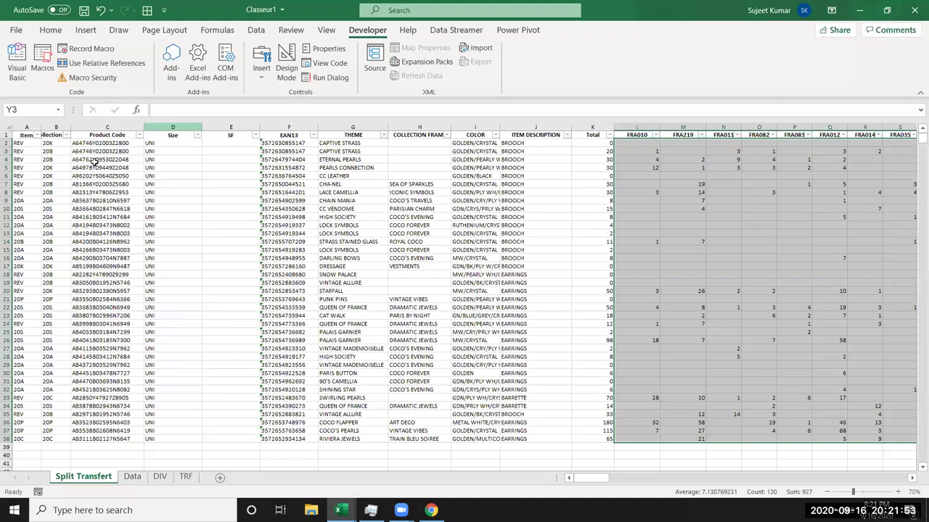
pyautogui.hotkey('ctrl', 'pagedown')
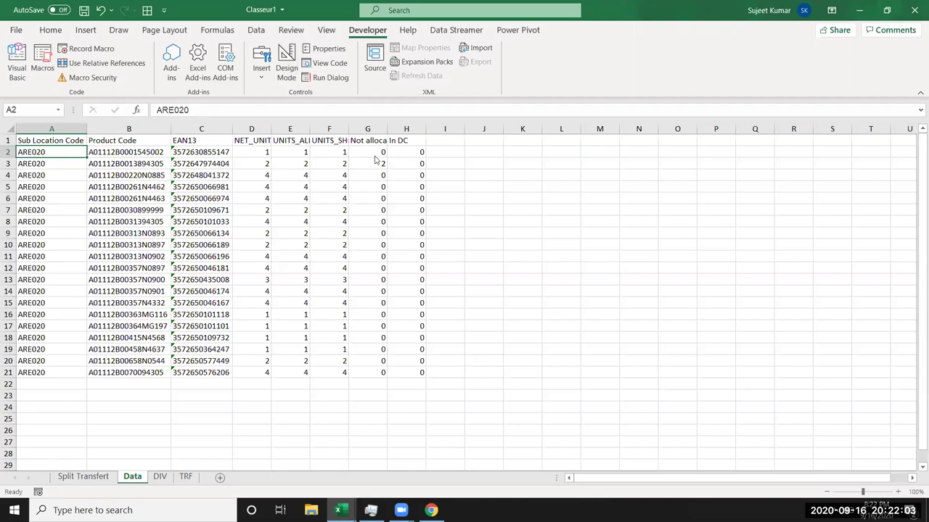
# Set v = Range("G" & i).Value and close the block with End If.
pyautogui.hotkey('alt', 'F11')
pyautogui.press('BackSpace')
pyautogui.press('BackSpace')
pyautogui.press('BackSpace')
pyautogui.press('BackSpace')
pyautogui.press('BackSpace')
pyautogui.press('BackSpace')
pyautogui.press('BackSpace')
pyautogui.press('BackSpace')
pyautogui.write('ra')
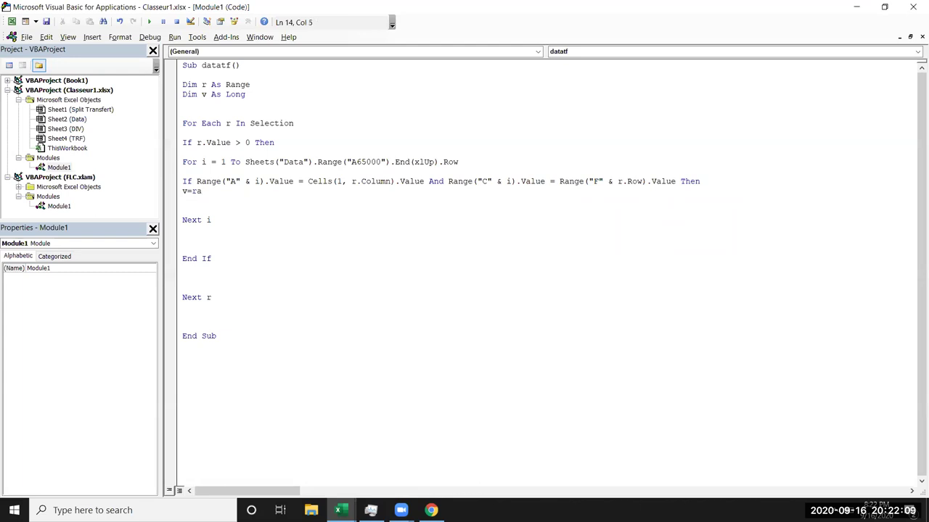
pyautogui.write('nge("G" & i).v')
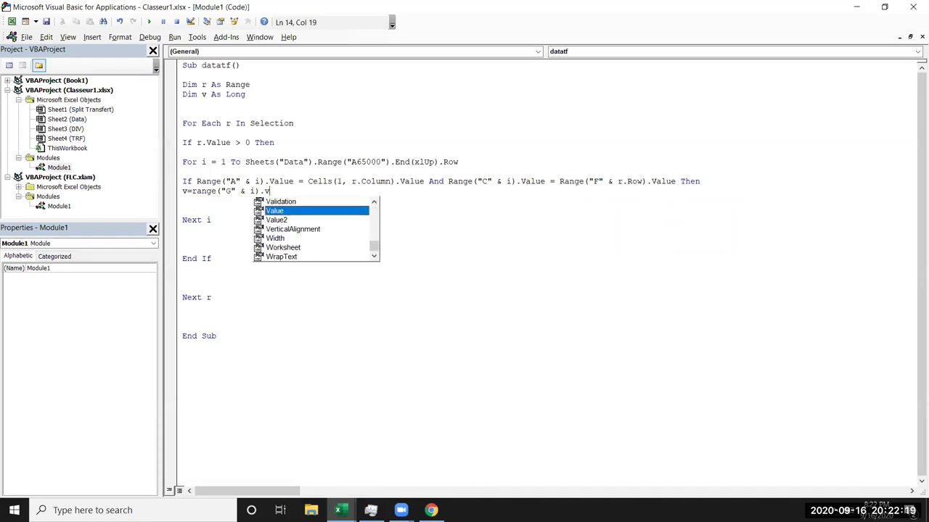
pyautogui.press('Tab')
pyautogui.press('Return')
pyautogui.write('end if')
pyautogui.press('Return')
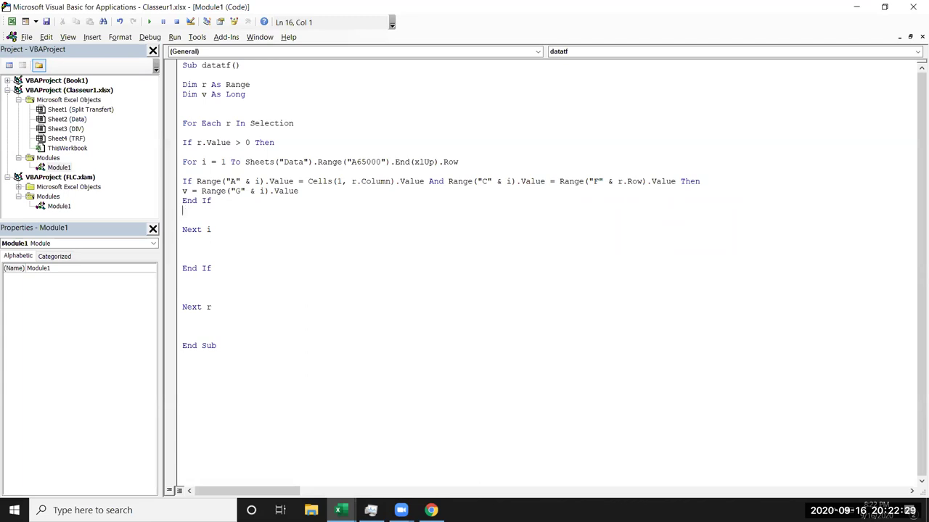
# Tidy the blank lines around End If and Next i.
pyautogui.click(183, 239)
pyautogui.click(182, 210)
pyautogui.press('Delete')
pyautogui.press('Delete')
pyautogui.press('Down')
pyautogui.press('Down')
pyautogui.press('Return')
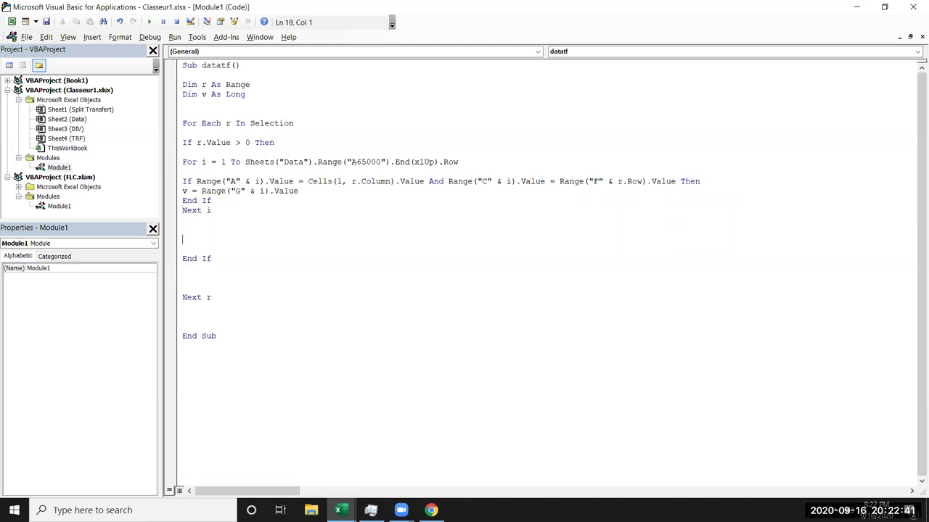
pyautogui.press('Up')
pyautogui.press('Up')
pyautogui.press('Up')
pyautogui.write('0')
pyautogui.press('Return')
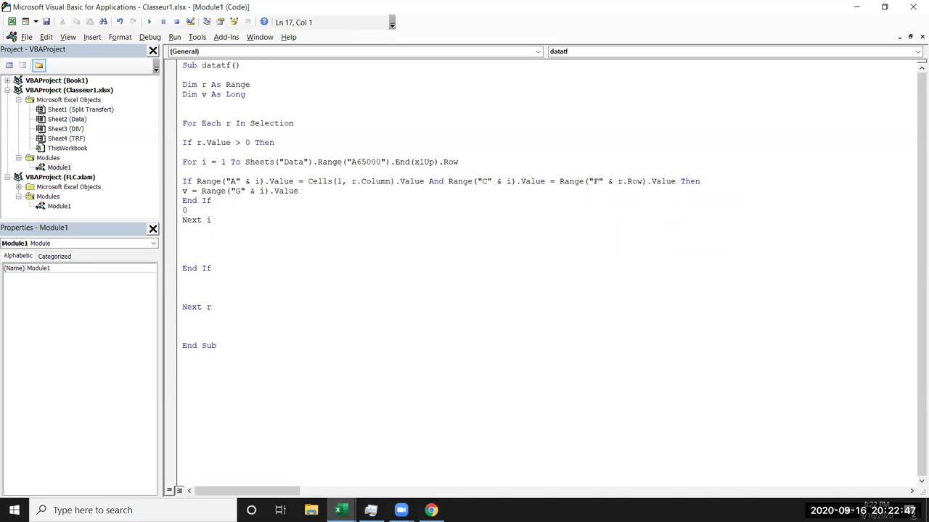
pyautogui.click(183, 209)
pyautogui.press('Return')
pyautogui.press('Return')
pyautogui.press('Return')
pyautogui.click(183, 220)
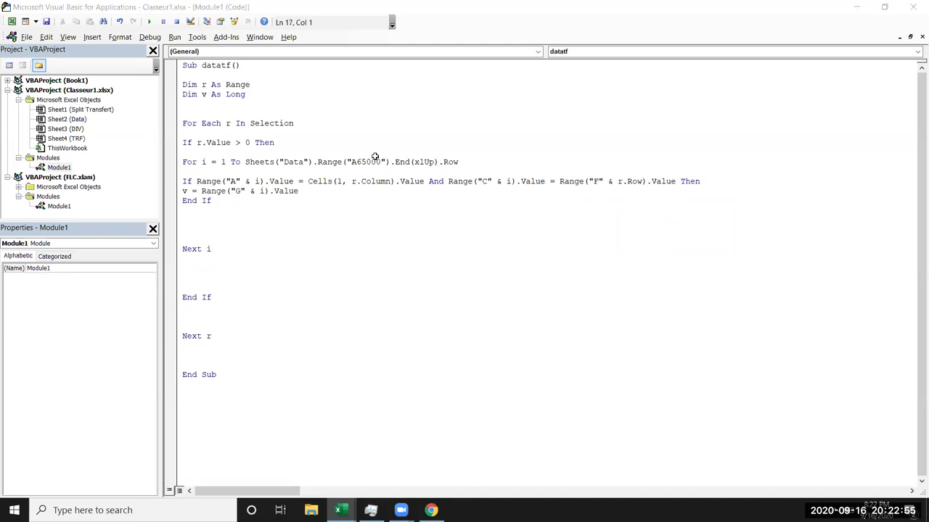
pyautogui.hotkey('alt', 'F11')
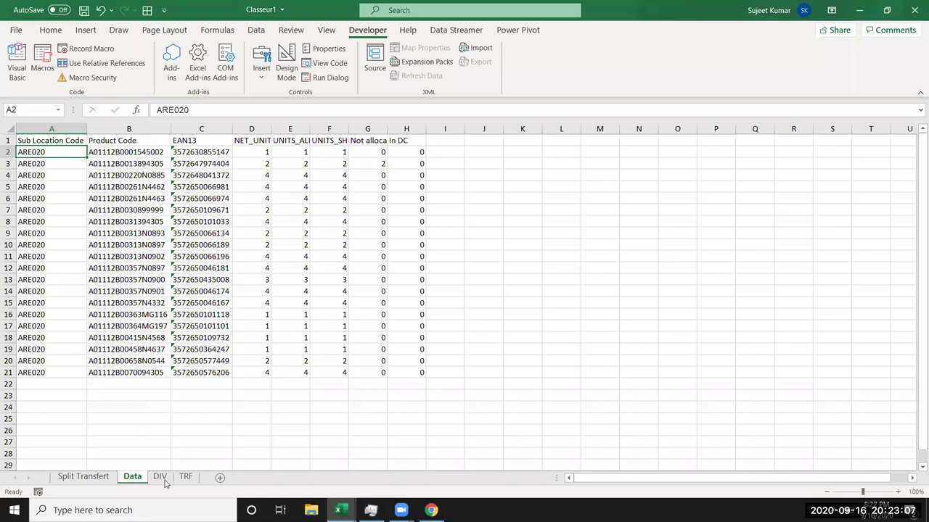
# Look over the DIV and Data sheets, then go back to Split Transfert.
pyautogui.click(160, 477)
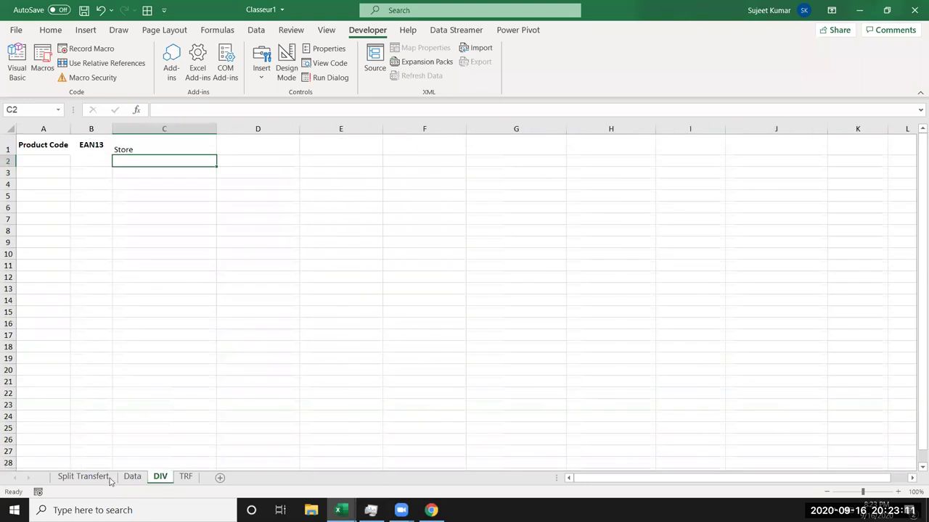
pyautogui.keyDown('ctrl'); pyautogui.click(130, 477); pyautogui.keyUp('ctrl')
pyautogui.hotkey('ctrl', 'pageup')
pyautogui.hotkey('ctrl', 'pageup')
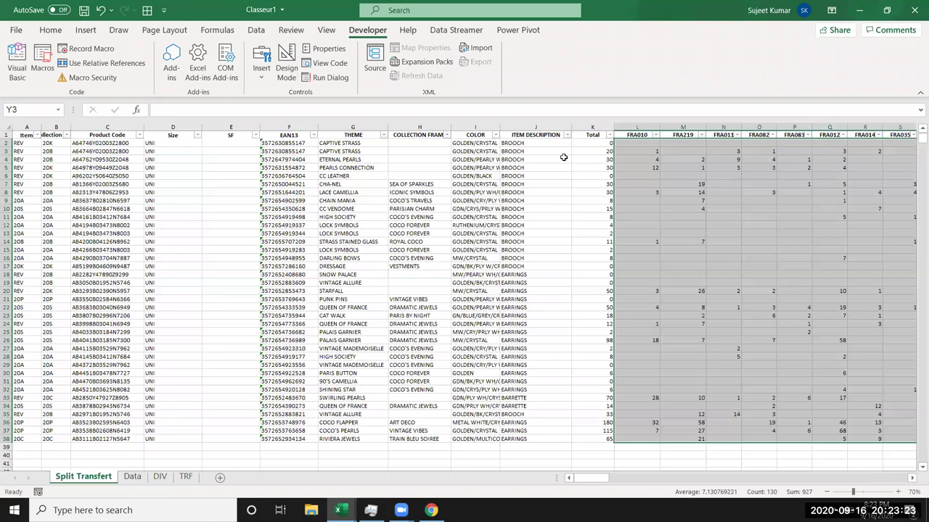
pyautogui.hotkey('alt', 'Tab')
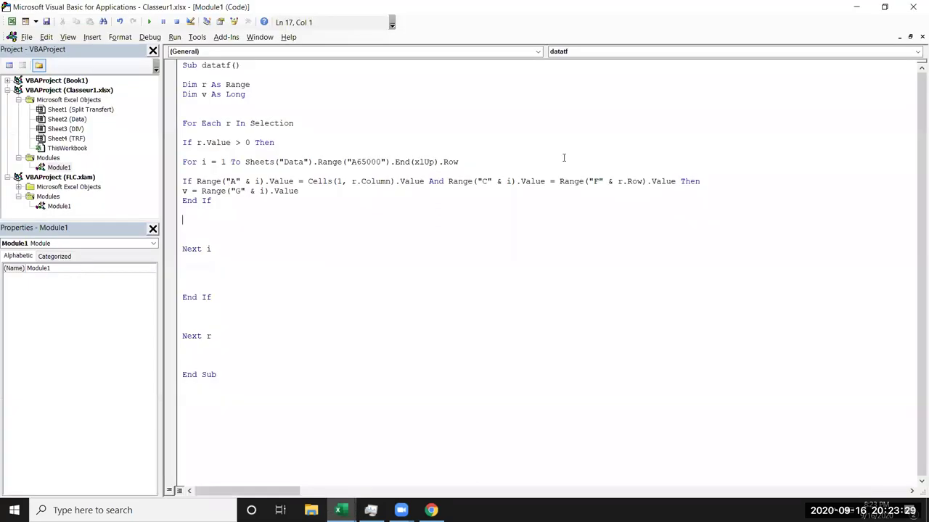
# Remove stray blank lines under End If and open a new line below Next i.
pyautogui.write('v')
pyautogui.press('BackSpace')
pyautogui.click(183, 210)
pyautogui.press('Delete')
pyautogui.press('Delete')
pyautogui.press('Delete')
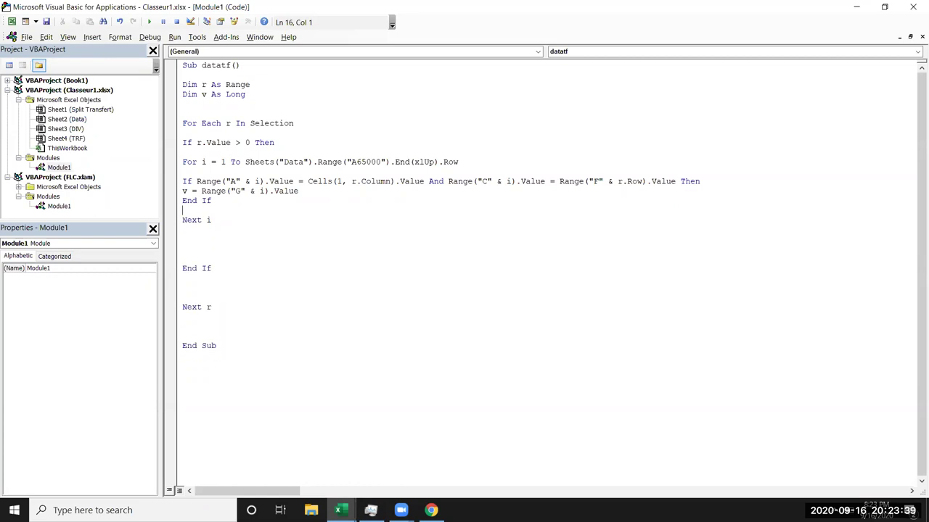
pyautogui.press('Delete')
pyautogui.press('Down')
pyautogui.press('Down')
pyautogui.press('Return')
# Begin the new line with Range("A65000").End(xlUp).
pyautogui.write('ra')
pyautogui.write('ng')
pyautogui.write('e(')
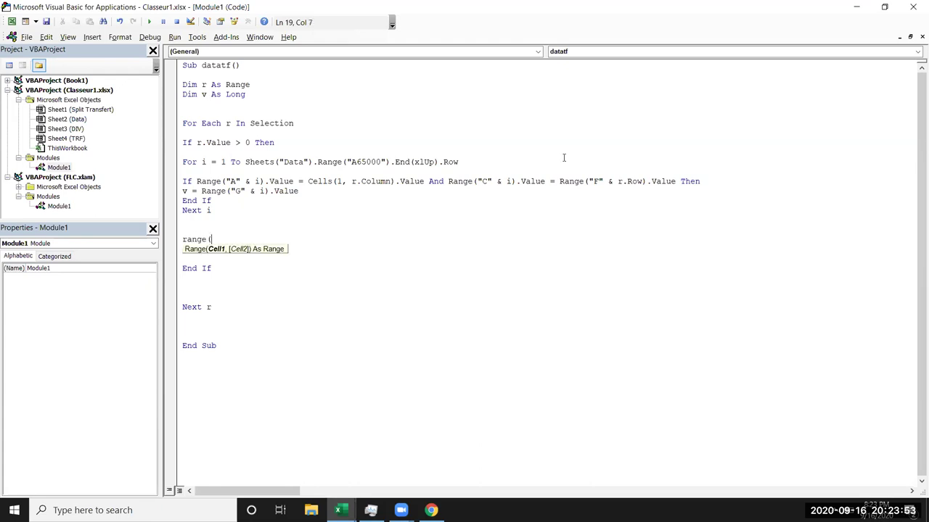
pyautogui.write('"A')
pyautogui.write('1')
pyautogui.press('BackSpace')
pyautogui.write('65000"')
pyautogui.write(').End')
pyautogui.press('Tab')
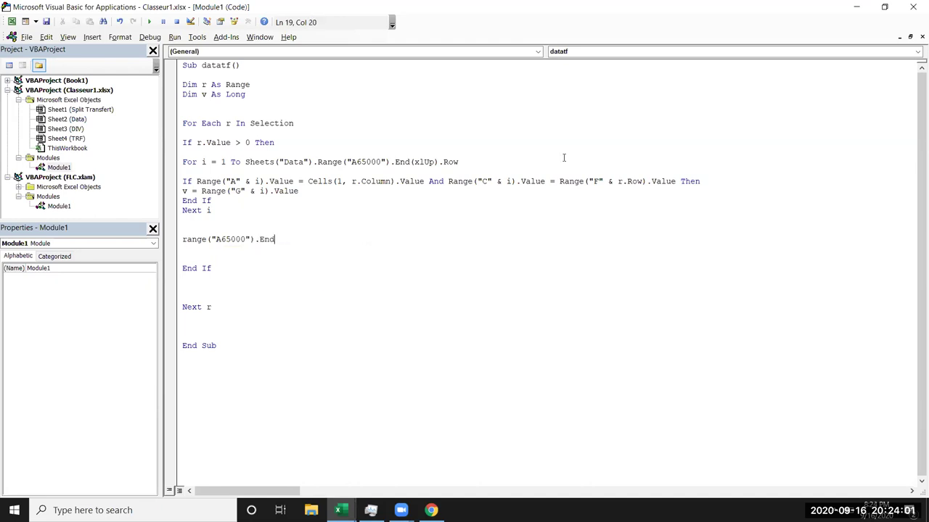
pyautogui.write('(')
pyautogui.write('xlu')
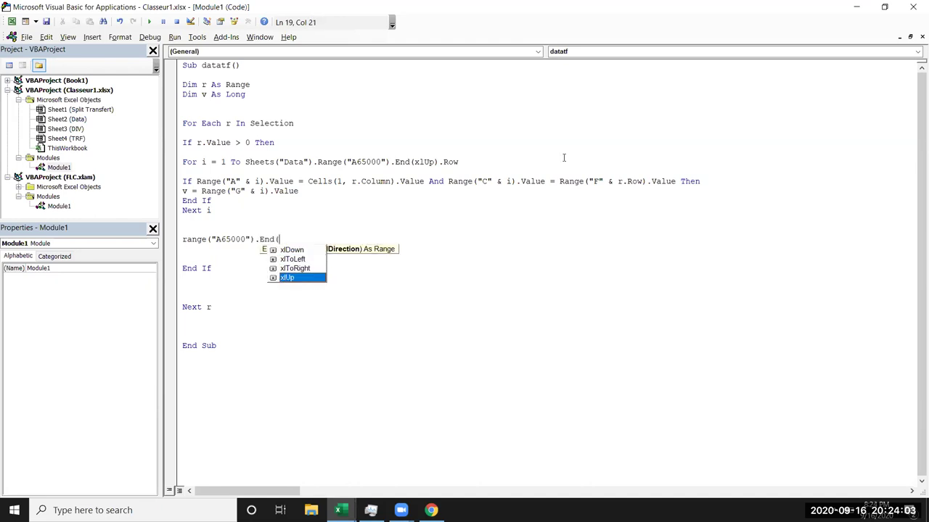
pyautogui.press('Tab')
# Extend it to Range("A65000").End(xlUp).Offset(1, 0).Value =.
pyautogui.write(').')
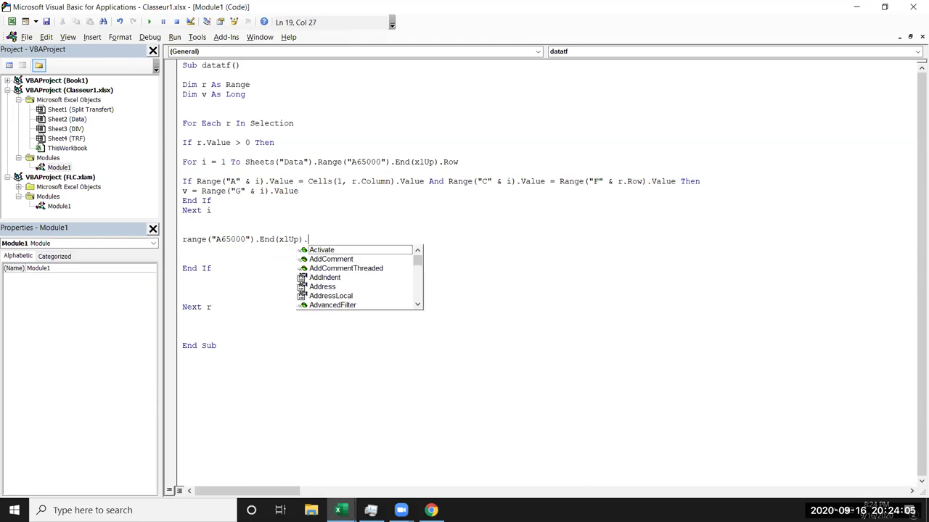
pyautogui.write('Offset(1, 0)')
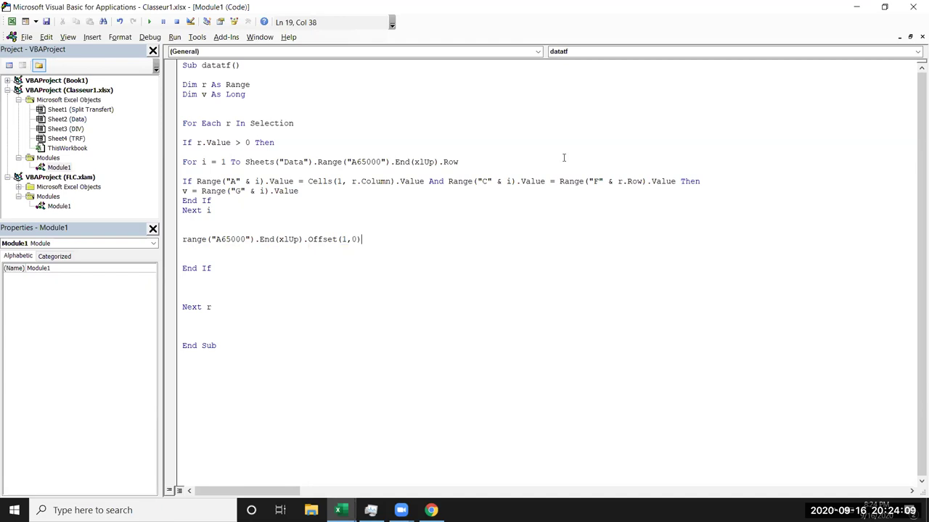
pyautogui.write('.v')
pyautogui.press('Escape')
pyautogui.press('Down')
pyautogui.press('BackSpace')
pyautogui.press('BackSpace')
pyautogui.press('BackSpace')
pyautogui.write('.v')
pyautogui.press('Down')
pyautogui.press('Tab')
pyautogui.write('=')
pyautogui.hotkey('alt', 'F11')
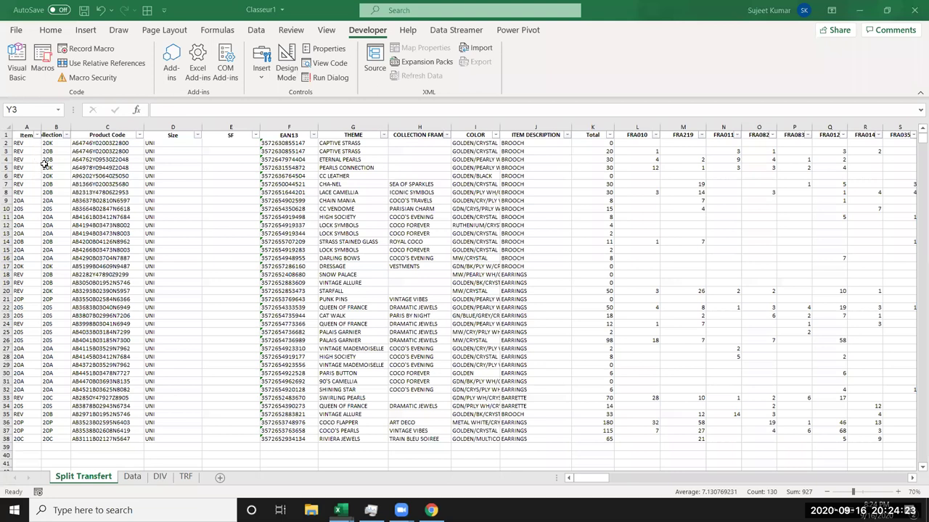
# Complete the assignment so it writes the row's column C value.
pyautogui.hotkey('ctrl', 'pagedown')
pyautogui.hotkey('ctrl', 'pagedown')
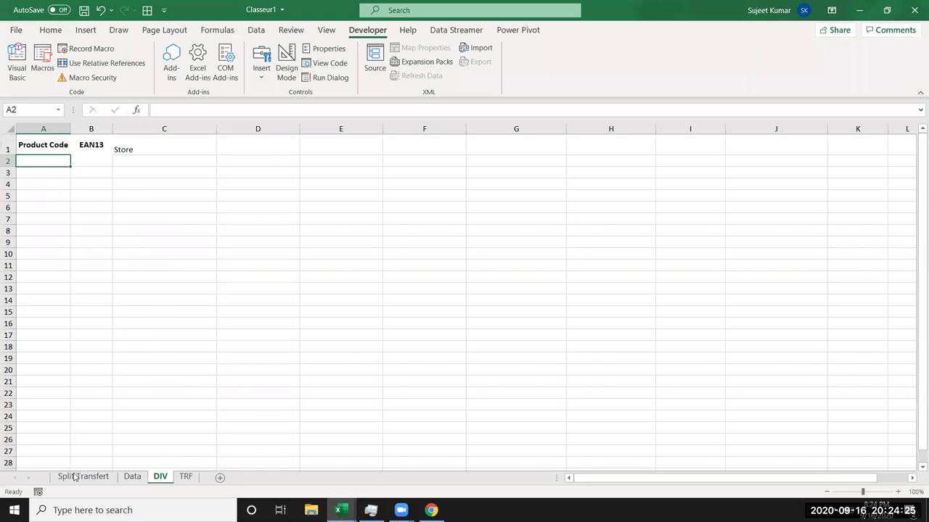
pyautogui.click(75, 476)
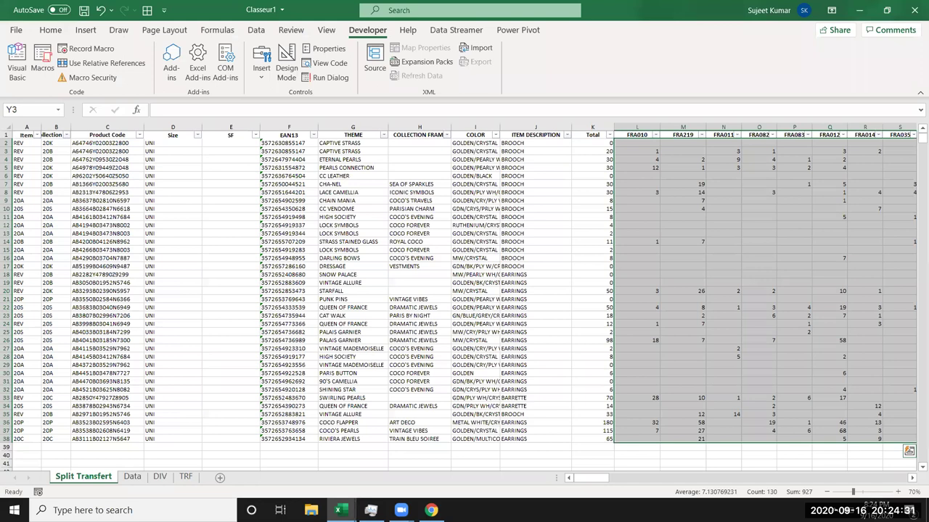
pyautogui.hotkey('alt', 'F11')
pyautogui.write('(')
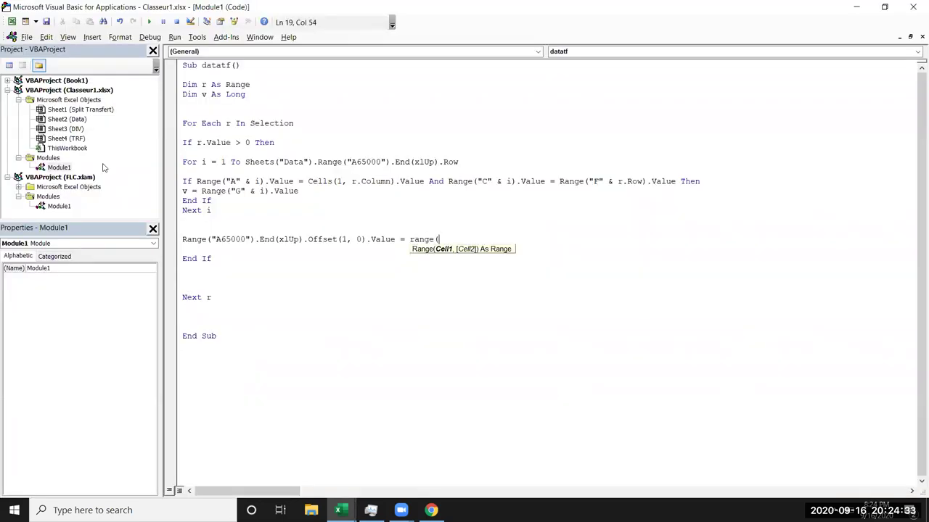
pyautogui.hotkey('alt', 'F11')
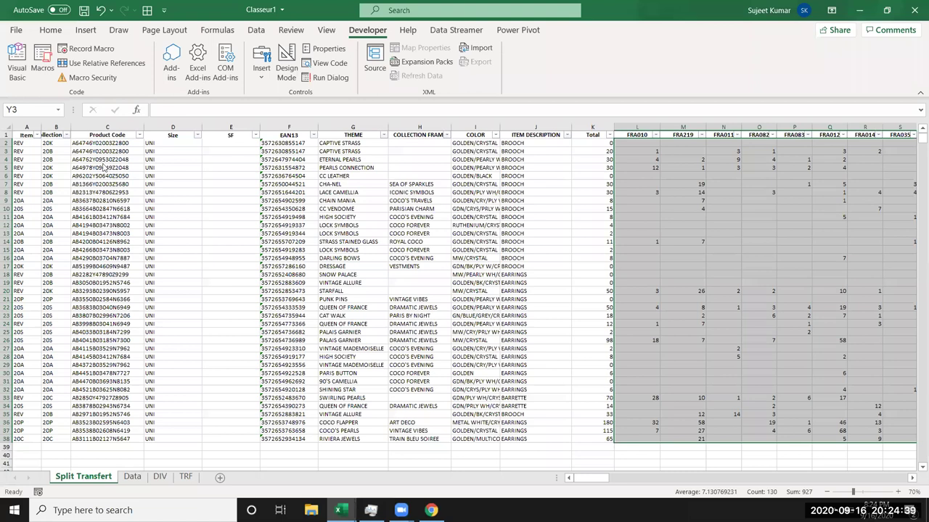
pyautogui.hotkey('alt', 'F11')
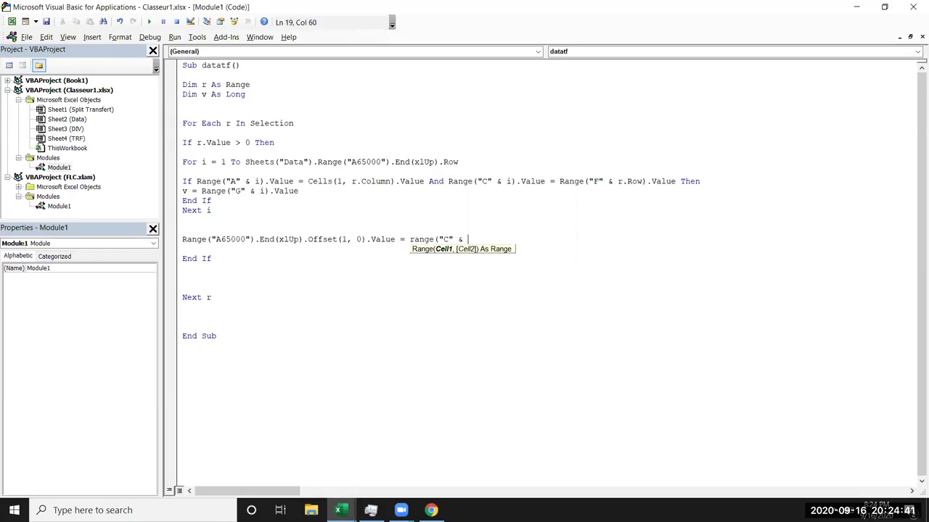
pyautogui.write('r')
pyautogui.write('.roe')
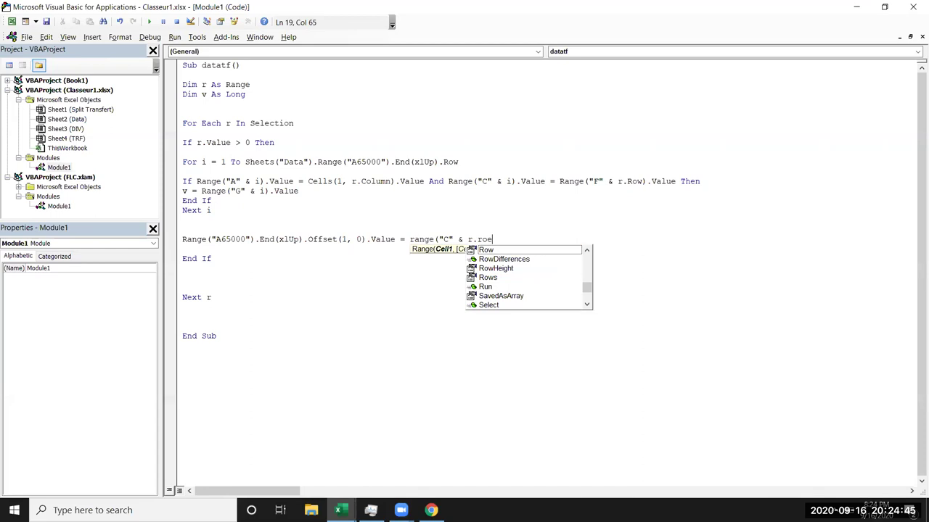
pyautogui.press('BackSpace')
pyautogui.write('w')
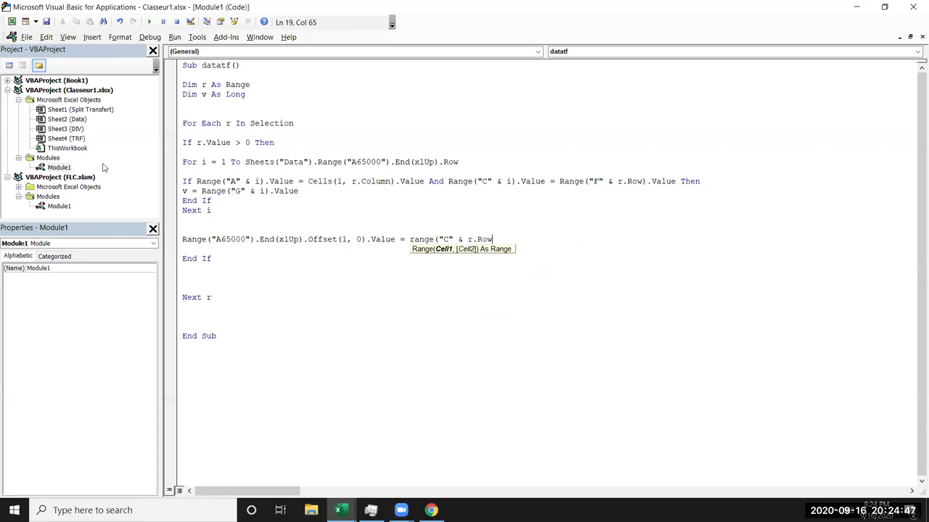
pyautogui.write(').v')
pyautogui.press('Down')
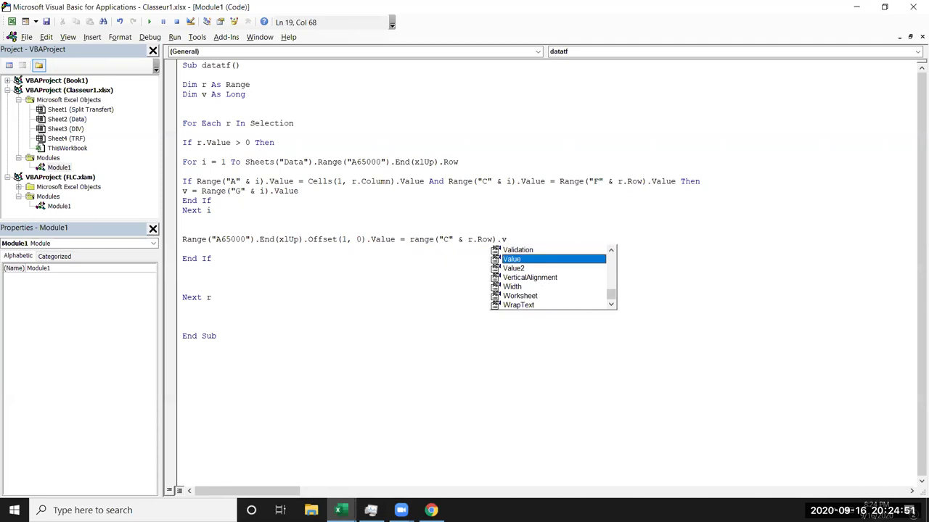
pyautogui.press('Tab')
pyautogui.press('Return')
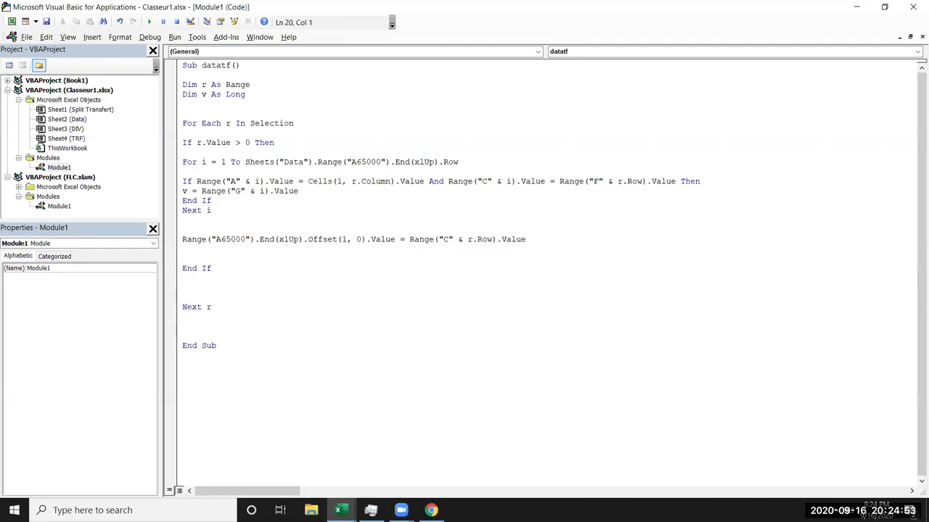
# Duplicate the line and change the copy to Offset(0, 1) with column F.
pyautogui.hotkey('shift', 'Up')
pyautogui.hotkey('ctrl', 'c')
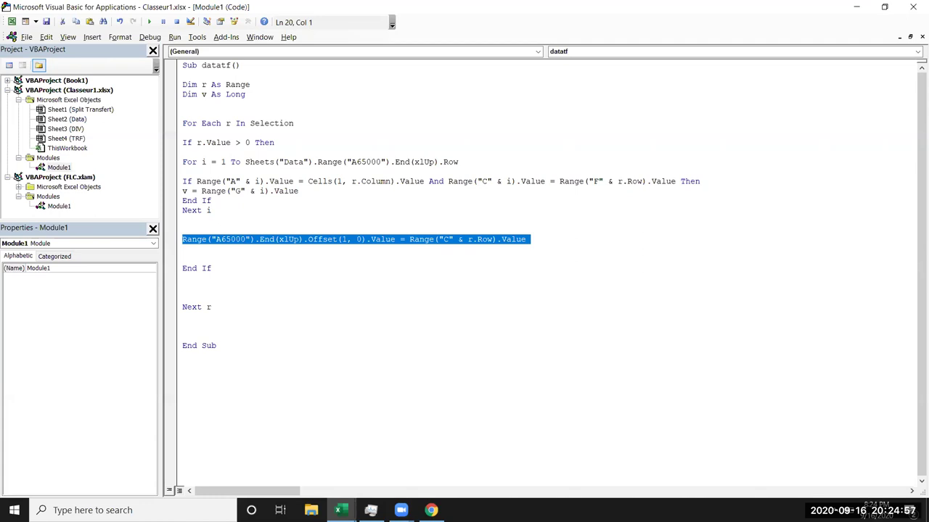
pyautogui.hotkey('ctrl', 'v')
pyautogui.hotkey('ctrl', 'v')
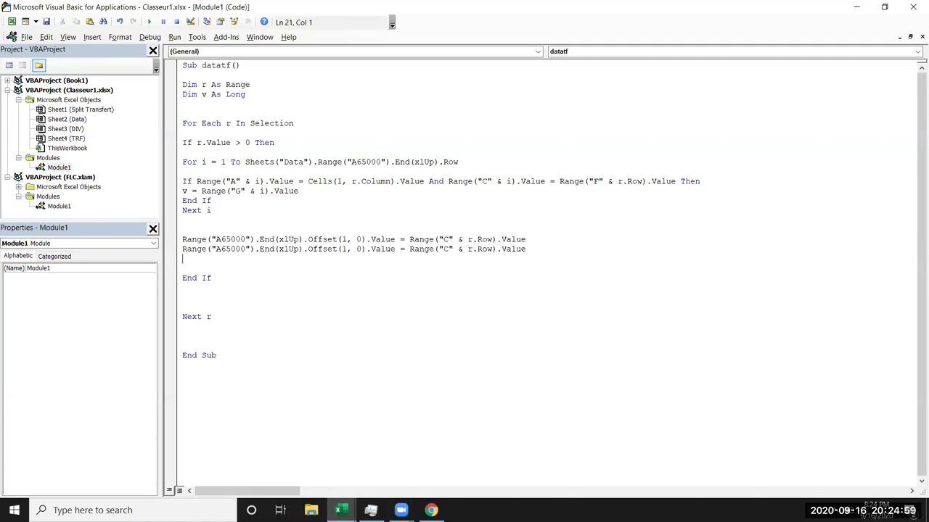
pyautogui.doubleClick(344, 248)
pyautogui.write('0')
pyautogui.click(355, 249)
pyautogui.press('Delete')
pyautogui.write('1')
pyautogui.click(448, 249)
pyautogui.press('BackSpace')
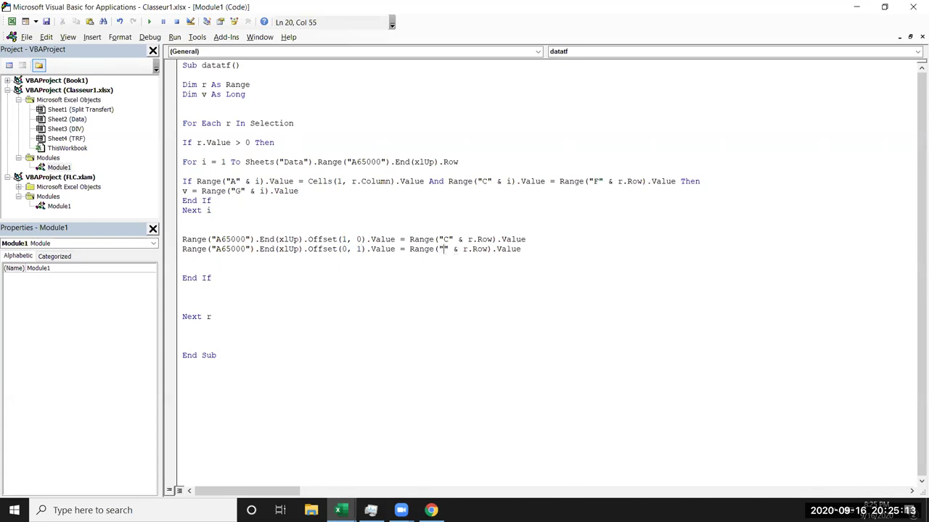
pyautogui.write('F')
pyautogui.click(443, 298)
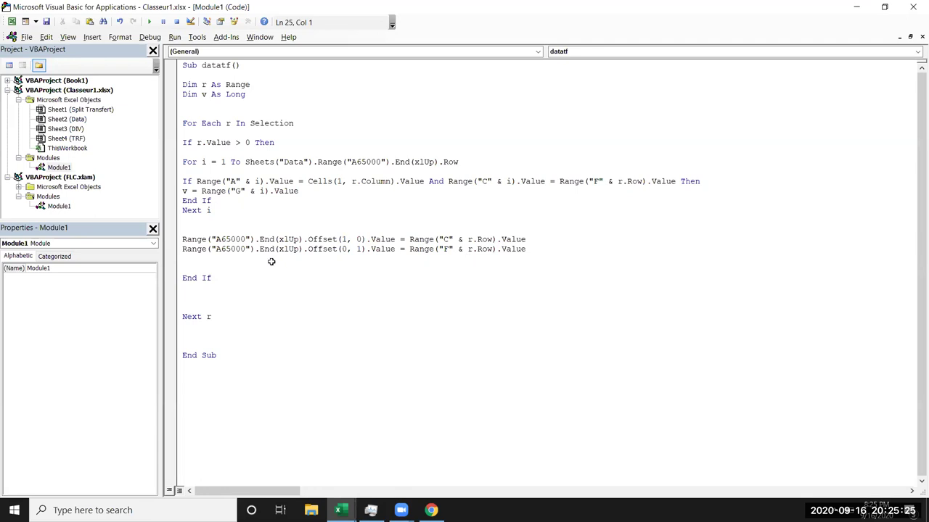
pyautogui.hotkey('alt', 'F11')
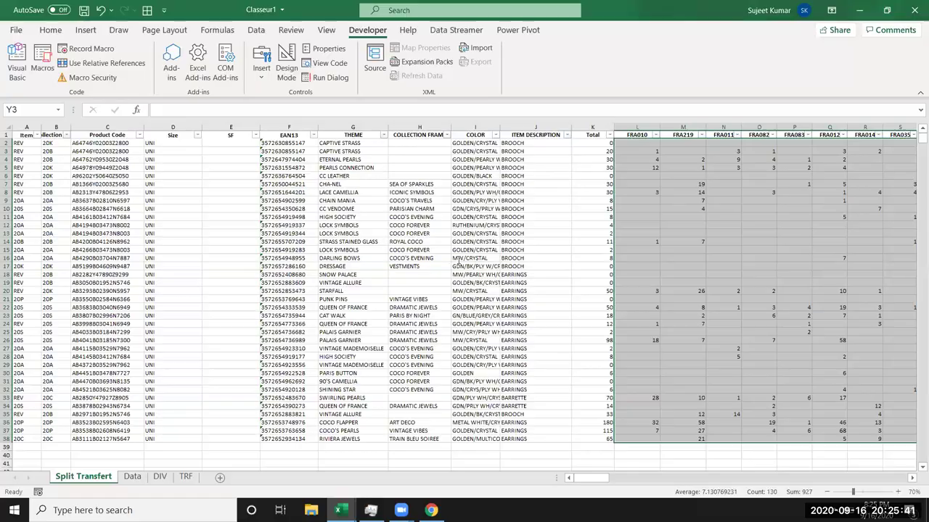
# On line 21, replace Range("C" & r.Row) with Cells(1, r.Column) to output the column header.
pyautogui.hotkey('alt', 'F11')
pyautogui.click(454, 259)
pyautogui.click(492, 259)
pyautogui.doubleClick(484, 259)
pyautogui.click(494, 259)
pyautogui.moveTo(496, 259); pyautogui.dragTo(411, 264)
pyautogui.write('cells')
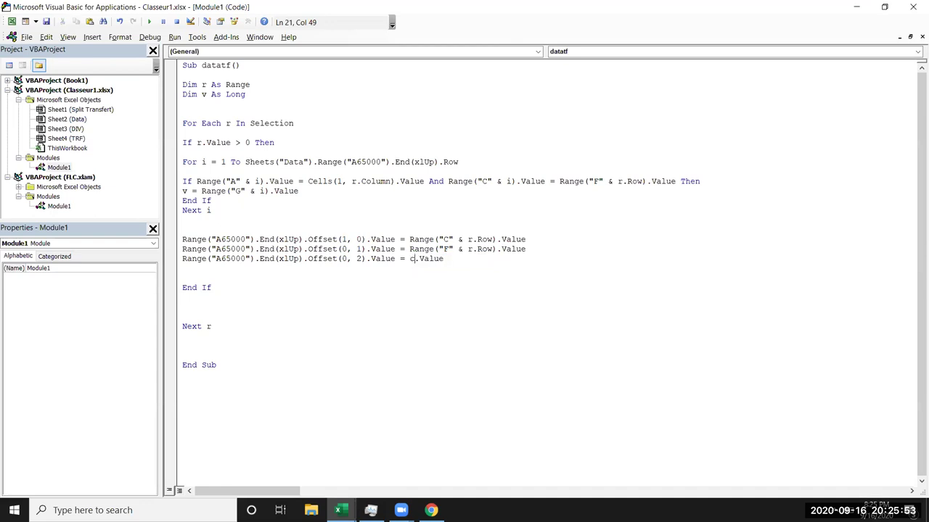
pyautogui.write('(')
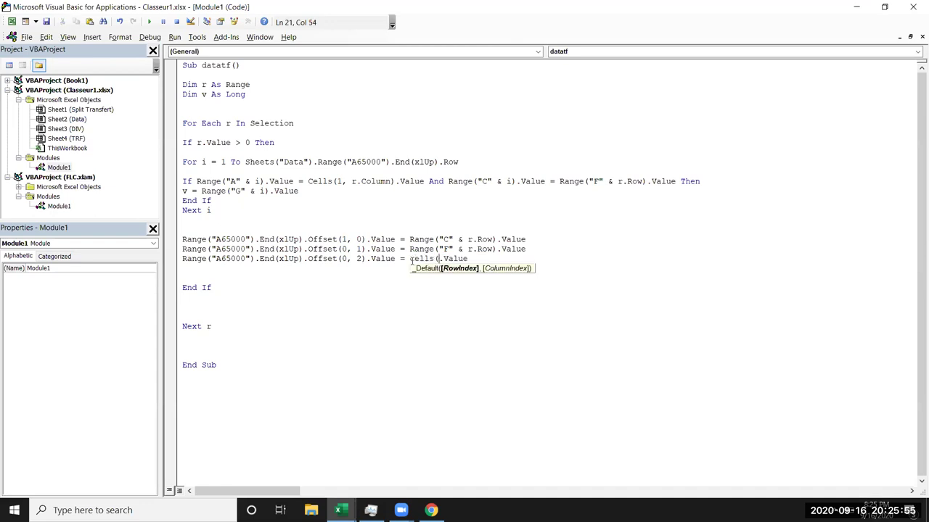
pyautogui.write('1')
pyautogui.write(',r.')
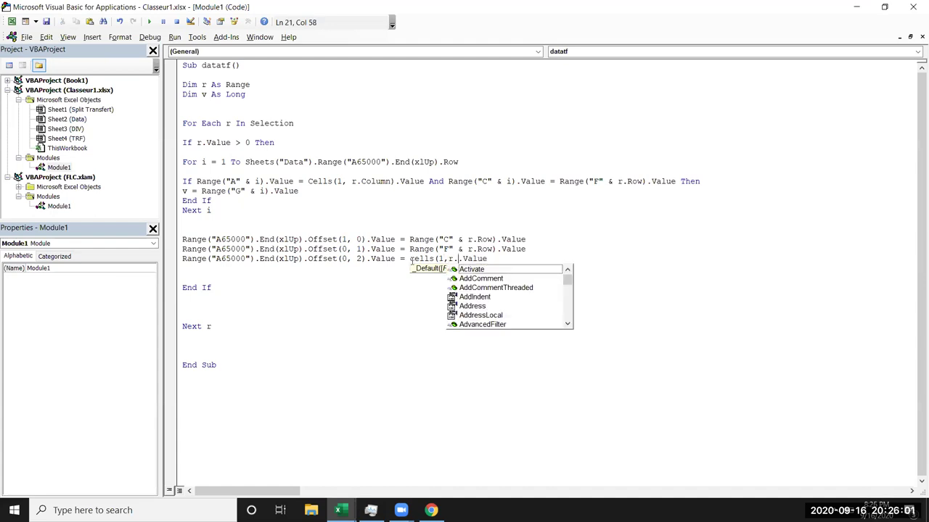
pyautogui.write('co')
pyautogui.press('Tab')
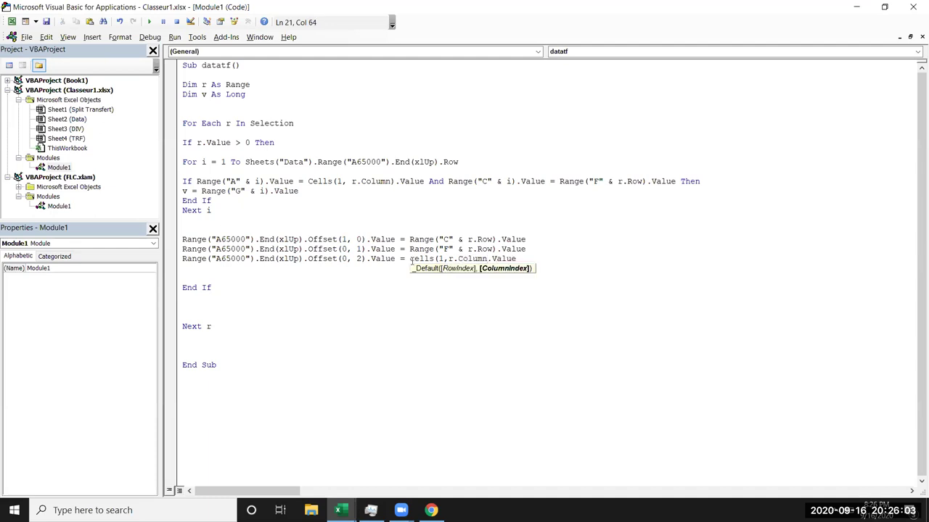
pyautogui.write(')')
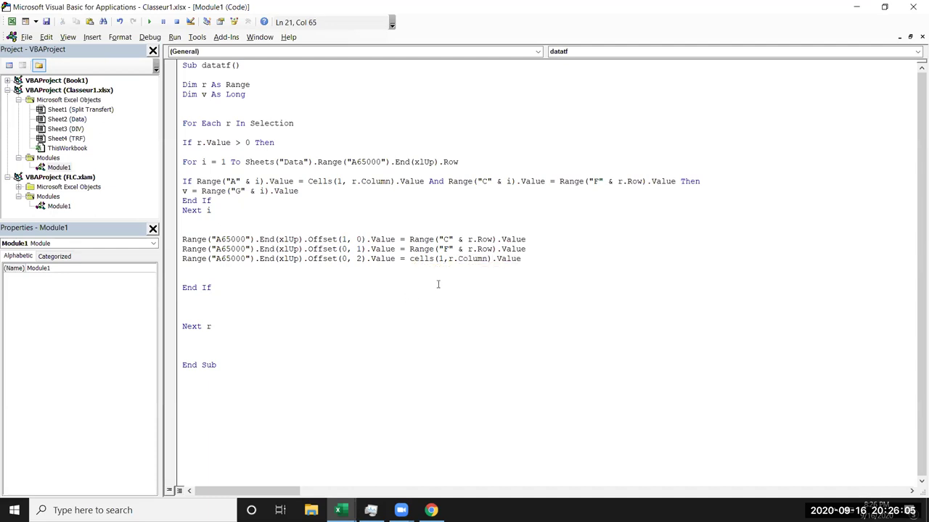
pyautogui.click(401, 278)
# Insert a new line above End If and begin an If r.Value condition.
pyautogui.hotkey('alt', 'F11')
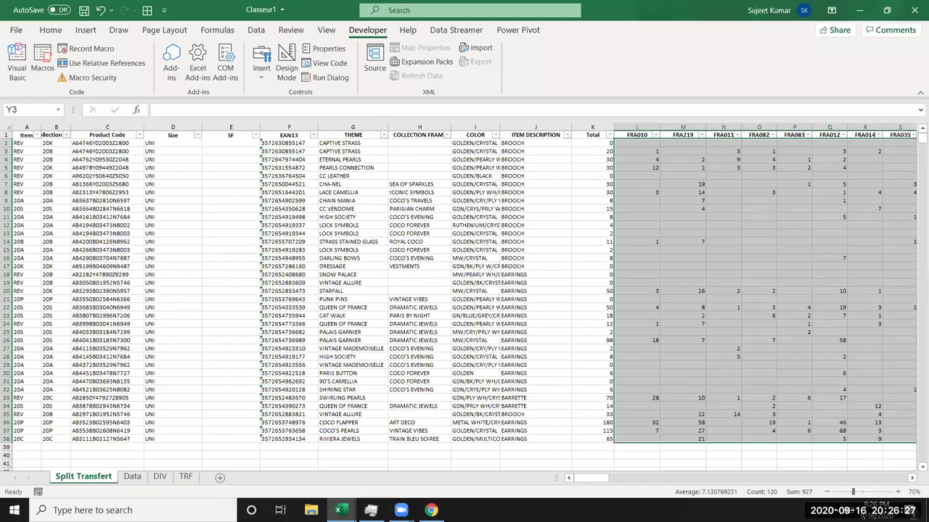
pyautogui.hotkey('alt', 'F11')
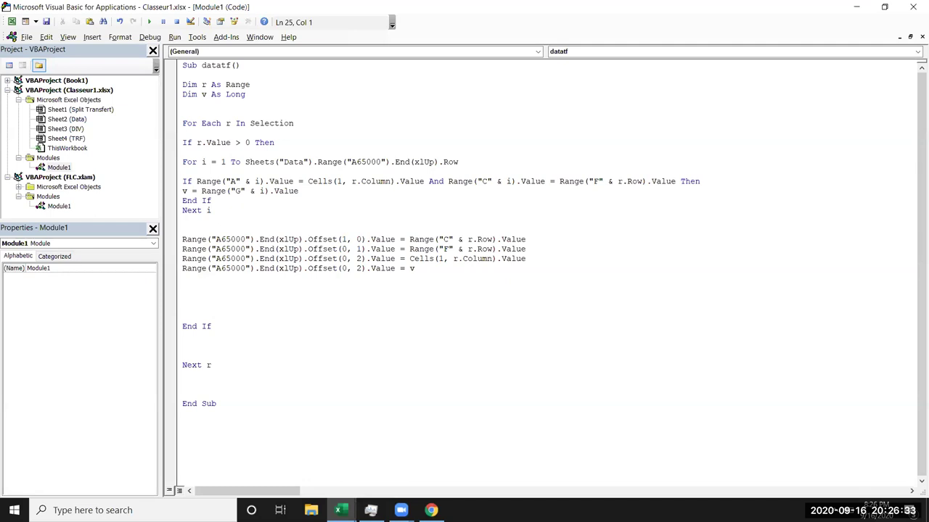
pyautogui.press('Return')
pyautogui.click(182, 287)
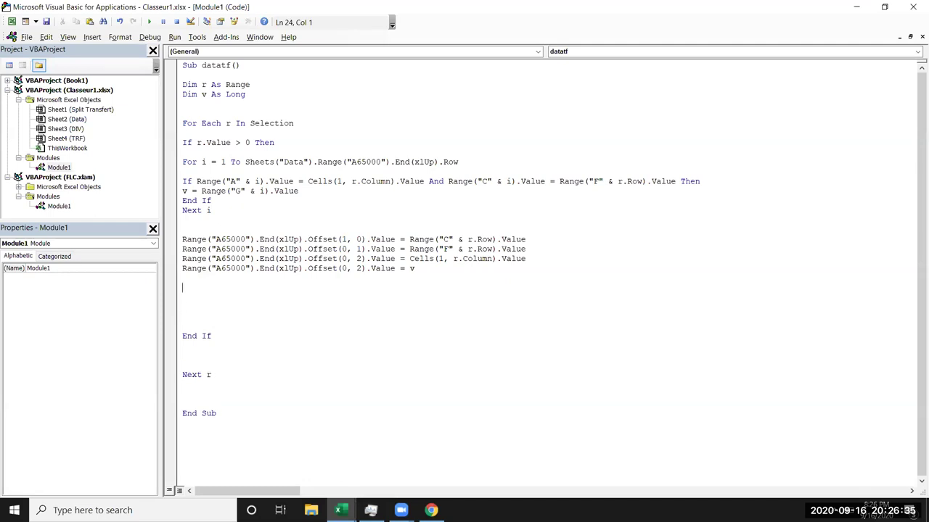
pyautogui.write('if r.v')
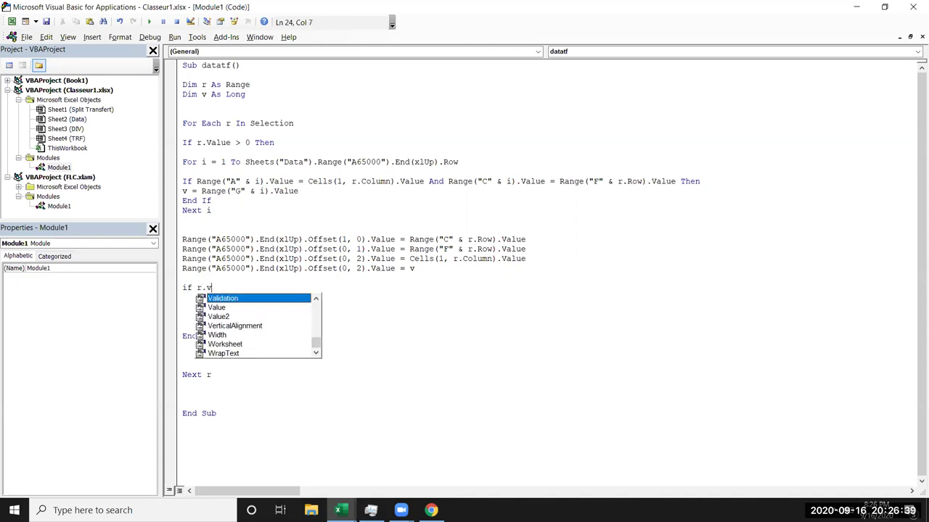
# Create an If r.Value - v > 0 Then … End If block and paste the four output lines inside.
pyautogui.press('Tab')
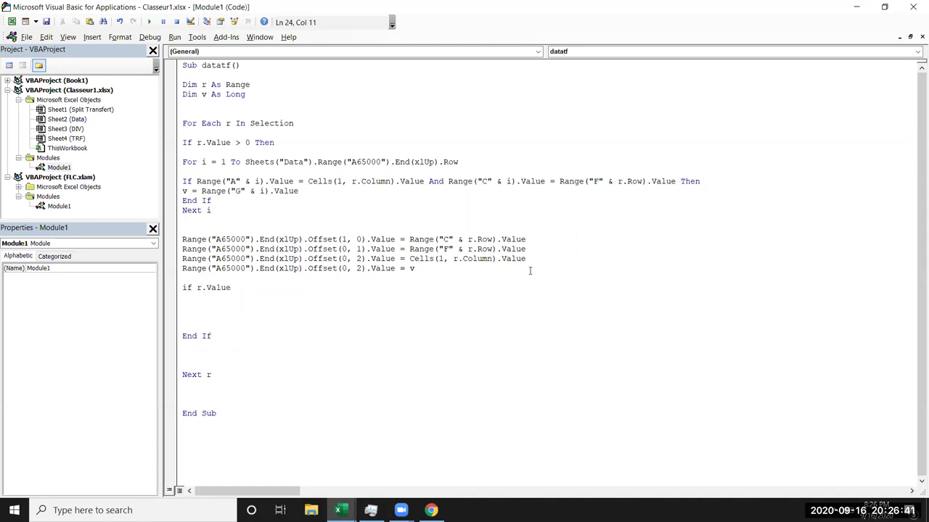
pyautogui.write('-v')
pyautogui.write(' >')
pyautogui.write('0 then')
pyautogui.press('Return')
pyautogui.press('Return')
pyautogui.press('Return')
pyautogui.write('end if')
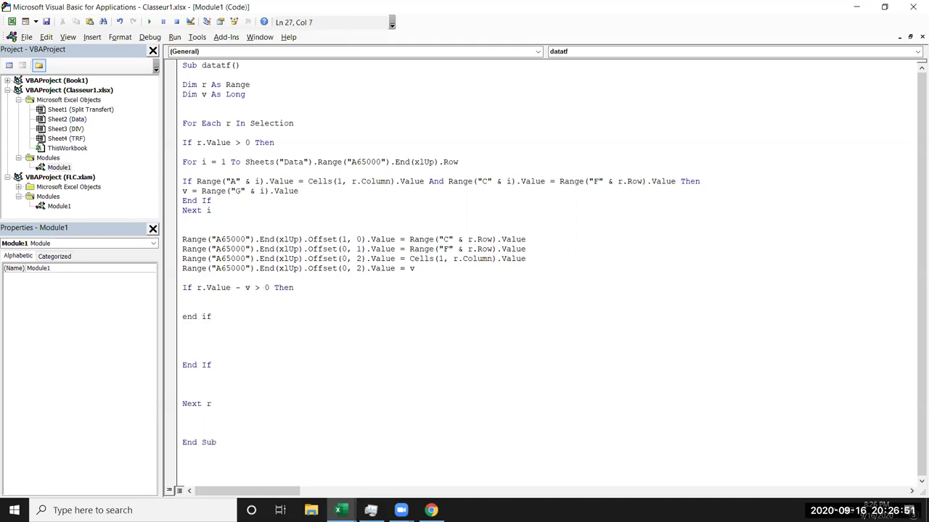
pyautogui.press('Return')
pyautogui.press('Up')
pyautogui.press('Up')
pyautogui.press('Up')
pyautogui.press('Up')
pyautogui.press('Up')
pyautogui.press('Up')
pyautogui.press('Up')
pyautogui.press('Up')
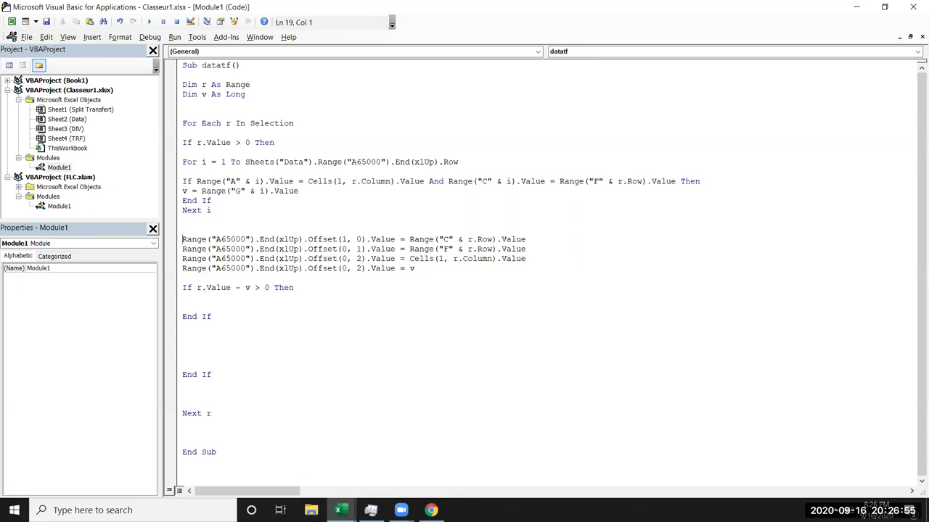
pyautogui.hotkey('shift', 'Down')
pyautogui.hotkey('shift', 'Down')
pyautogui.hotkey('shift', 'Down')
pyautogui.hotkey('shift', 'Down')
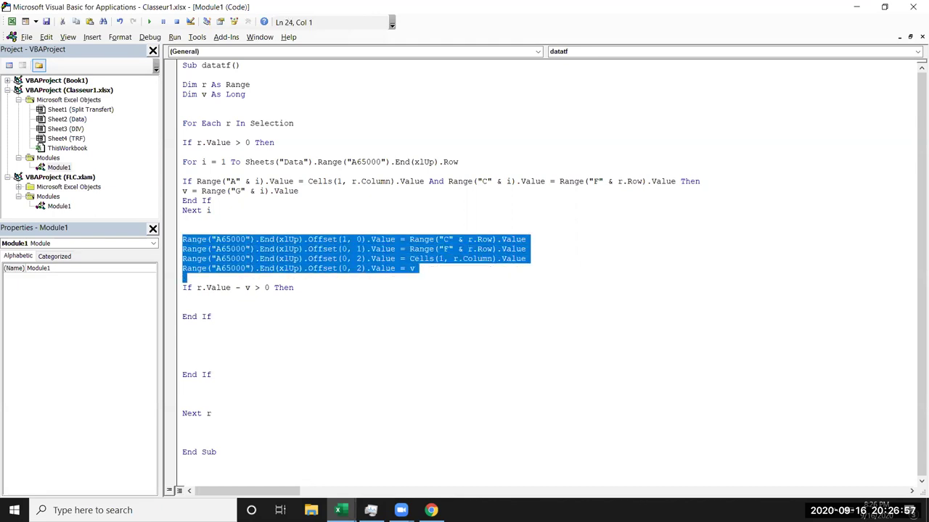
pyautogui.press('Up')
pyautogui.press('Up')
pyautogui.press('Up')
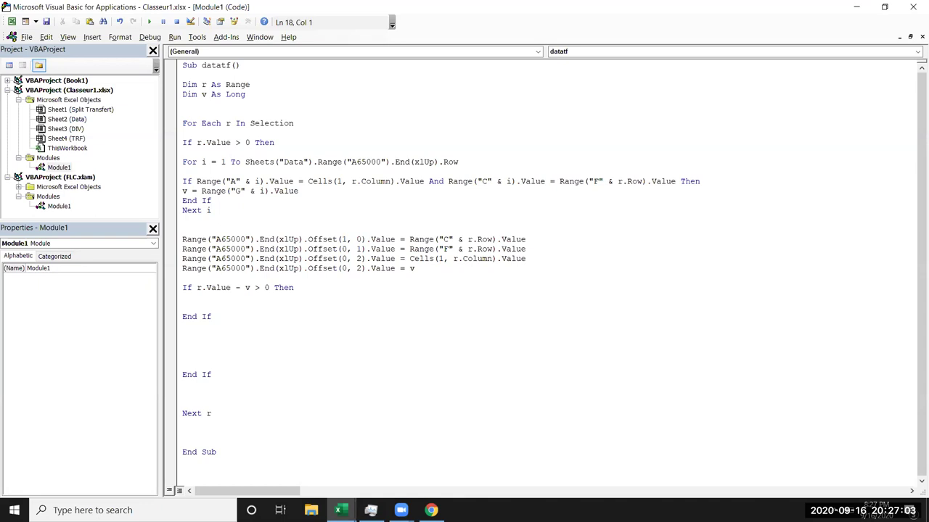
pyautogui.click(182, 240)
pyautogui.press('Down')
pyautogui.press('Down')
pyautogui.press('Down')
pyautogui.press('Down')
pyautogui.press('Down')
pyautogui.press('Down')
pyautogui.hotkey('ctrl', 'v')
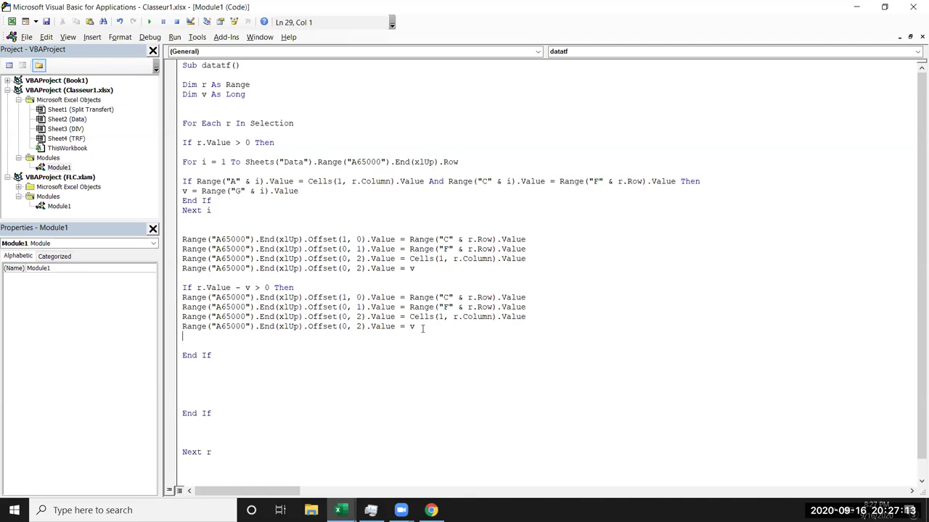
# Change the last pasted line's value to r.Value - v and add a closing End If.
pyautogui.click(423, 328)
pyautogui.press('BackSpace')
pyautogui.write('r.v')
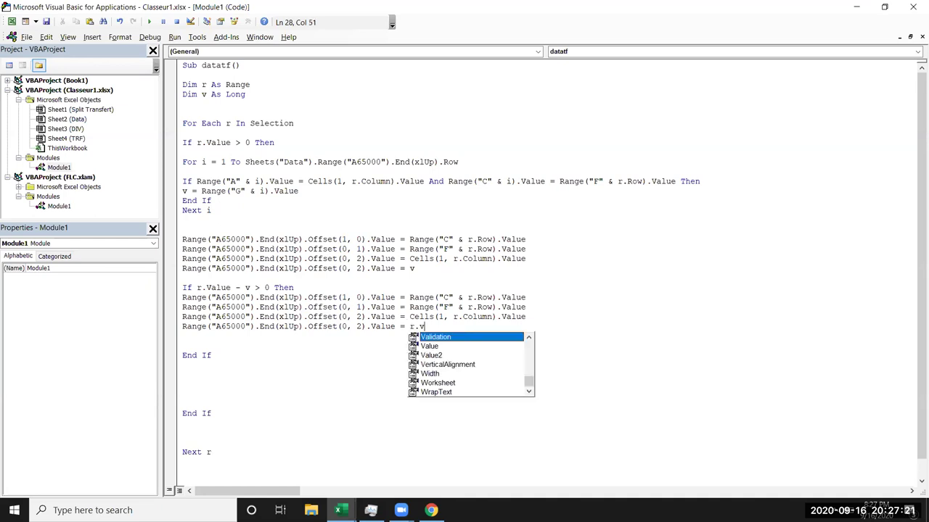
pyautogui.press('Down')
pyautogui.press('Tab')
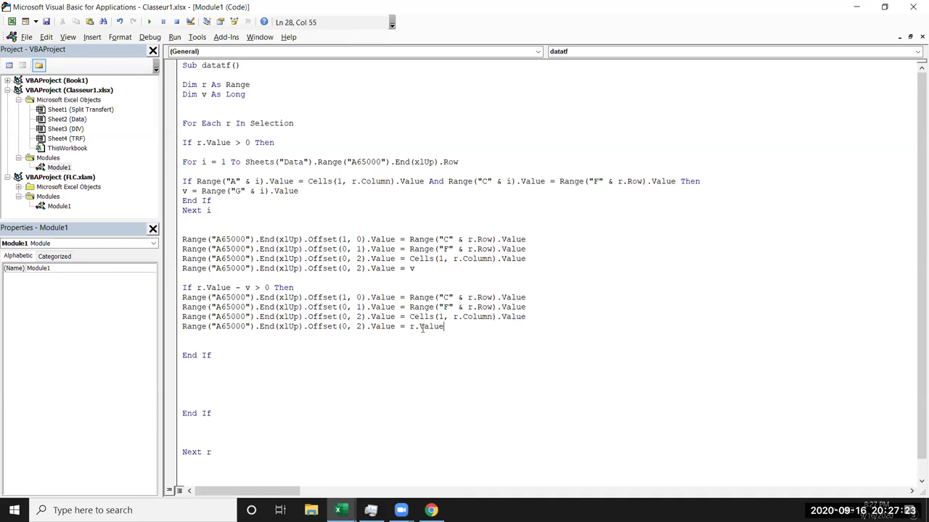
pyautogui.write('-v')
pyautogui.press('Return')
pyautogui.write('end if')
pyautogui.press('Return')
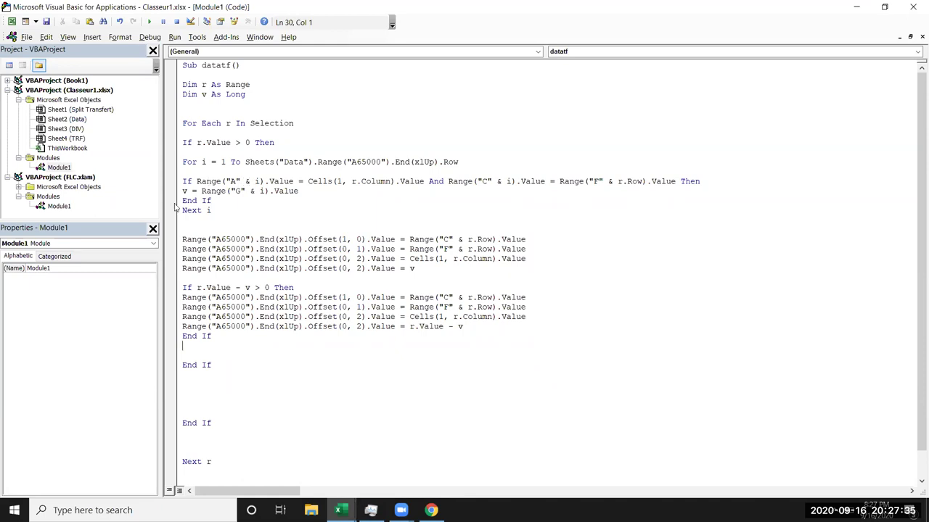
# Prefix both Range references on the If line and the v = Range("G" & i) lookup with Sheets("Data").
pyautogui.click(195, 183)
pyautogui.moveTo(317, 162); pyautogui.dragTo(245, 163)
pyautogui.hotkey('ctrl', 'c')
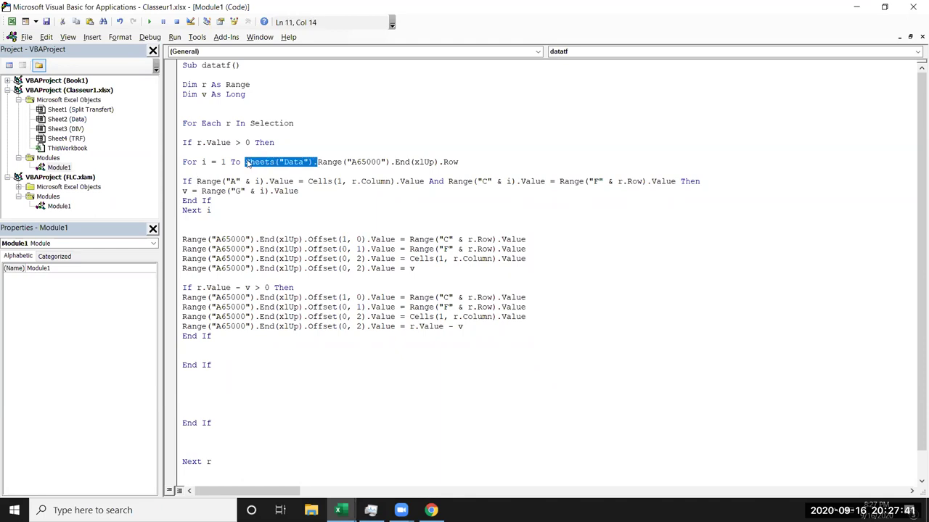
pyautogui.click(196, 183)
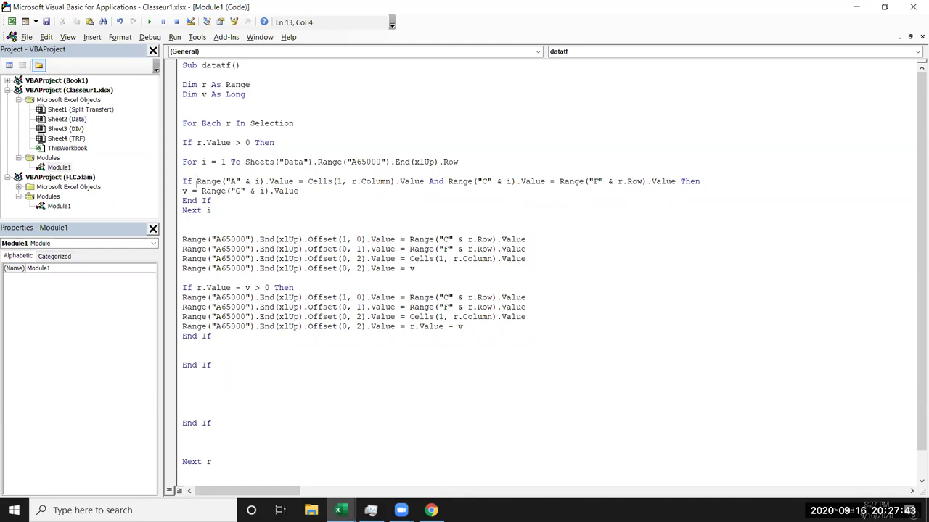
pyautogui.hotkey('ctrl', 'v')
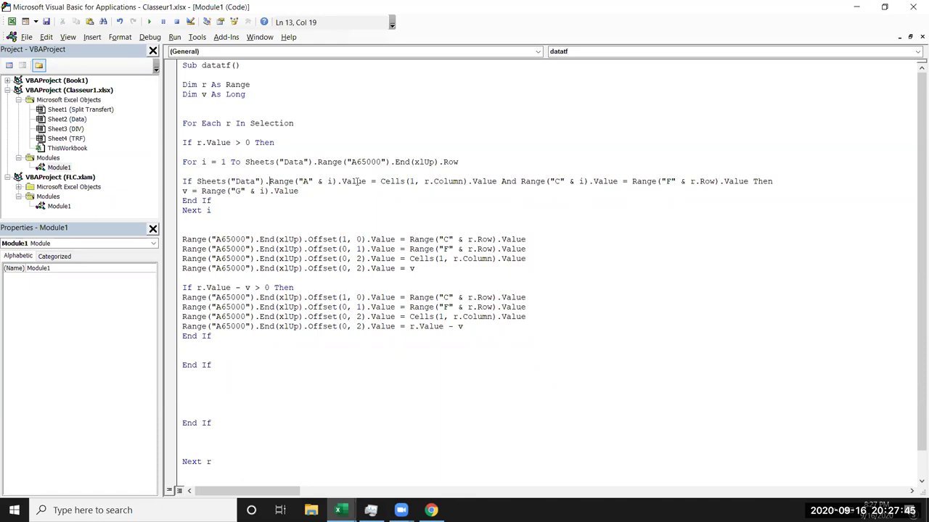
pyautogui.click(380, 183)
pyautogui.click(521, 182)
pyautogui.hotkey('ctrl', 'v')
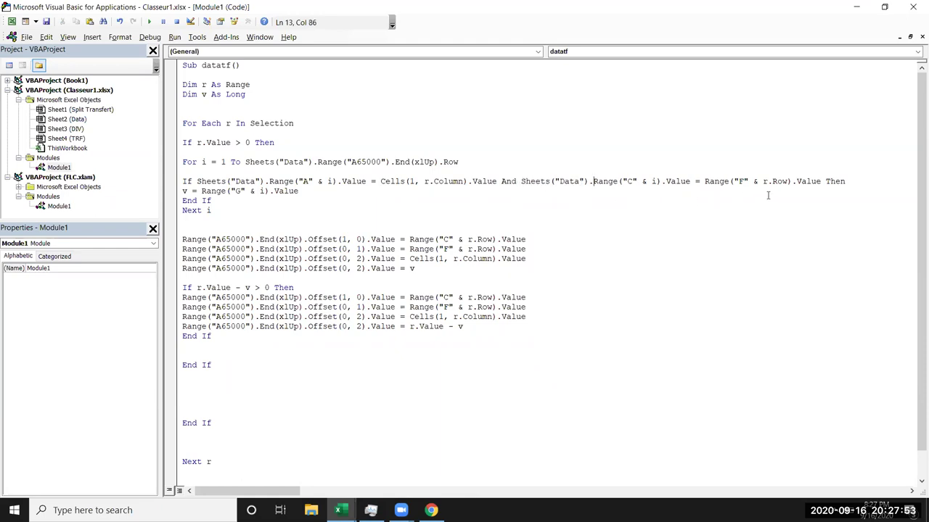
pyautogui.click(201, 191)
pyautogui.hotkey('ctrl', 'v')
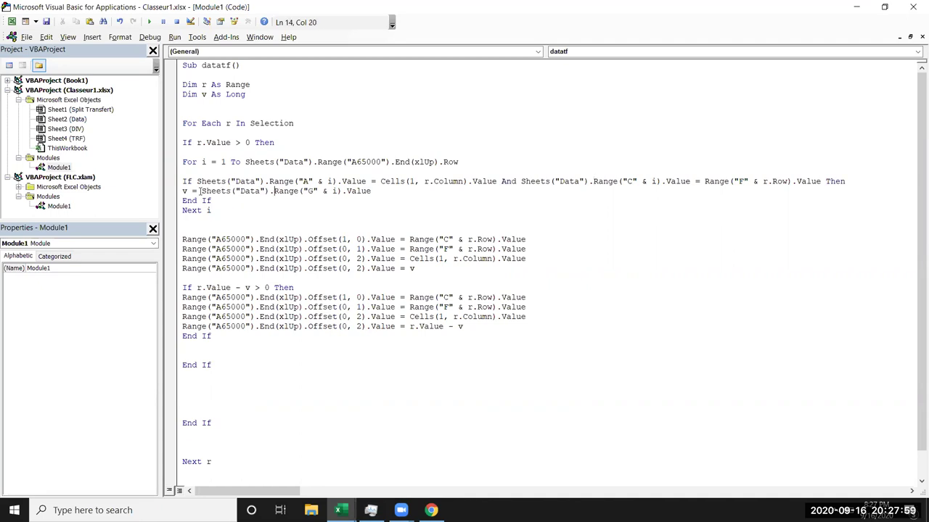
pyautogui.click(211, 231)
pyautogui.click(181, 239)
pyautogui.hotkey('alt', 'F11')
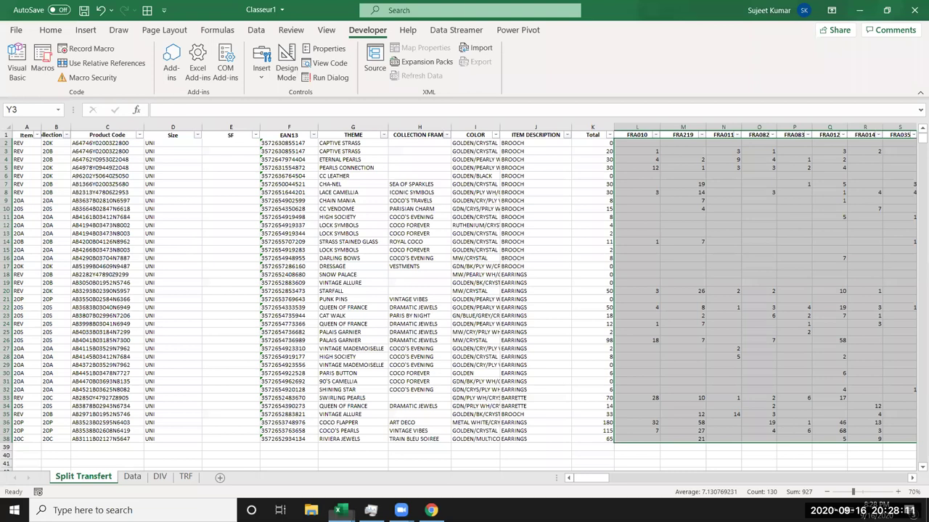
# Prefix write lines 20, 21 and 22 with Sheets("DIV").
pyautogui.hotkey('alt', 'F11')
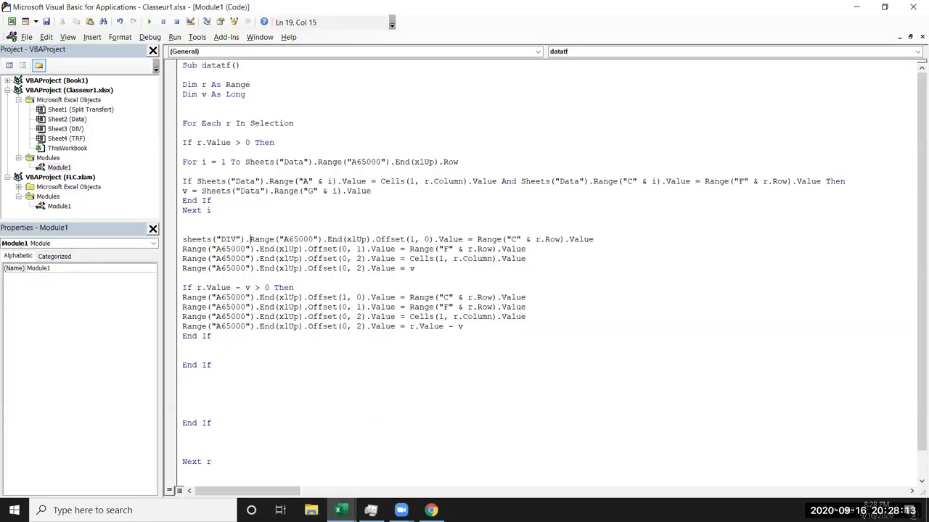
pyautogui.press('Down')
pyautogui.press('Down')
pyautogui.press('Down')
pyautogui.moveTo(249, 239); pyautogui.dragTo(182, 239)
pyautogui.hotkey('ctrl', 'c')
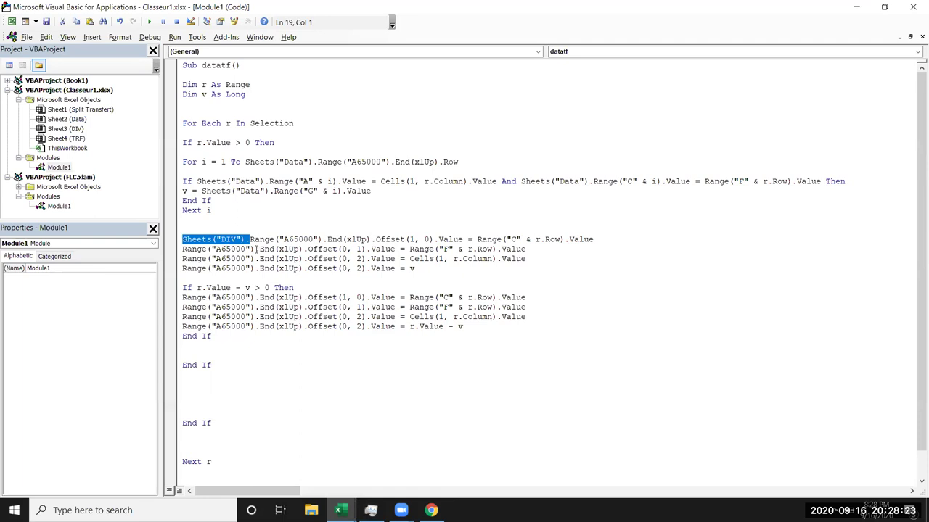
pyautogui.click(259, 249)
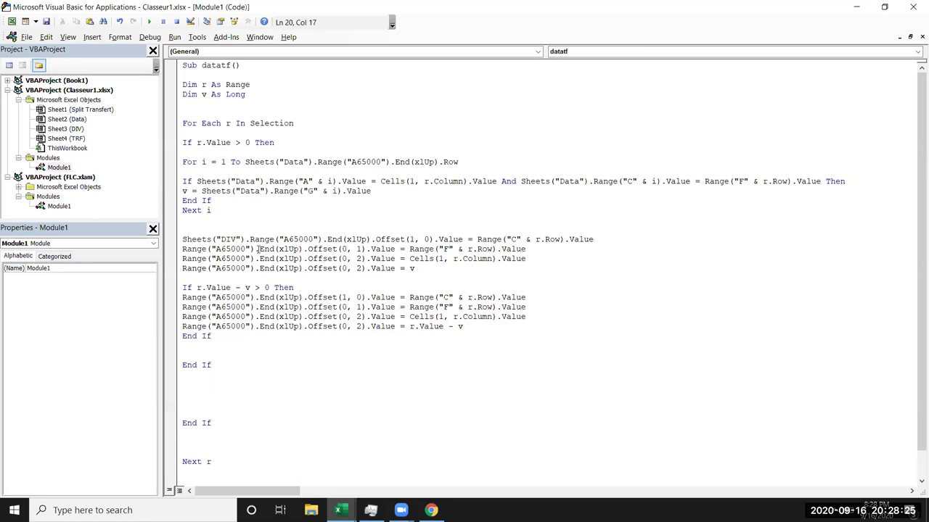
pyautogui.moveTo(258, 249); pyautogui.dragTo(184, 252)
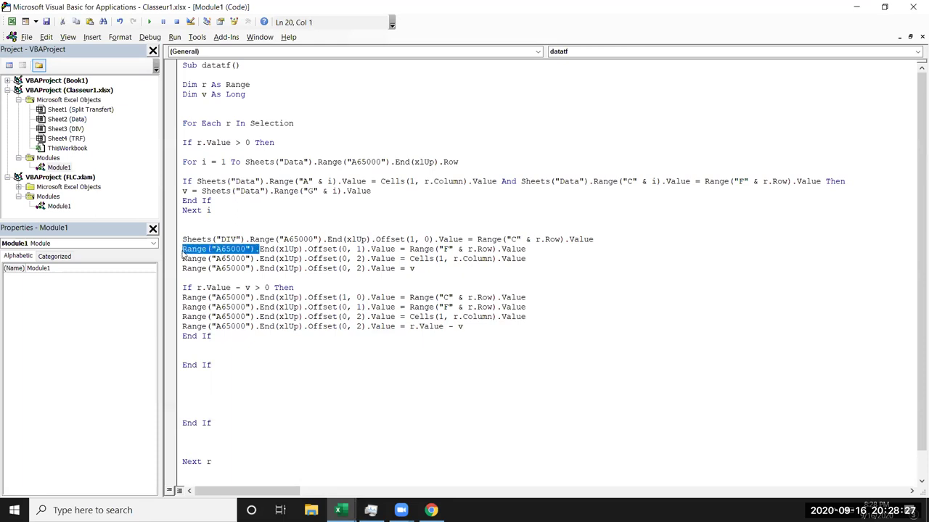
pyautogui.hotkey('ctrl', 'v')
pyautogui.moveTo(258, 260); pyautogui.dragTo(184, 264)
pyautogui.hotkey('ctrl', 'v')
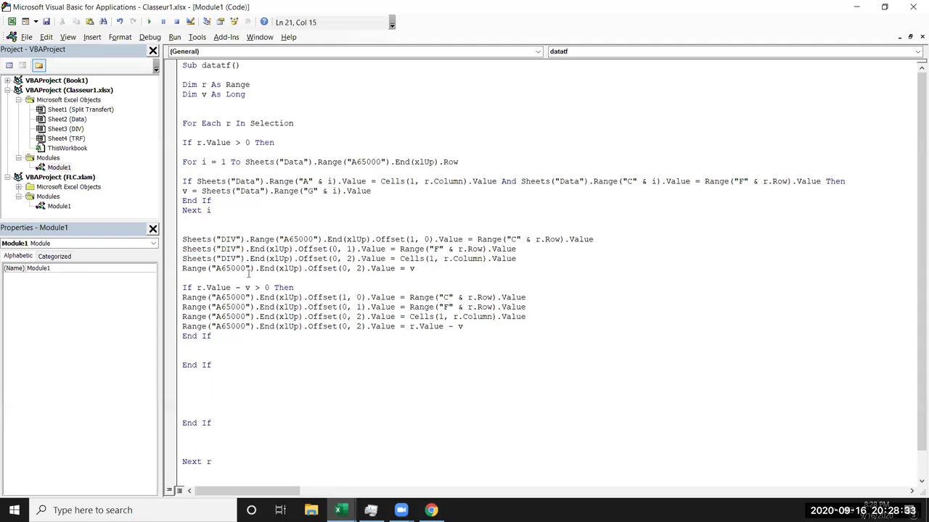
pyautogui.moveTo(259, 270); pyautogui.dragTo(183, 269)
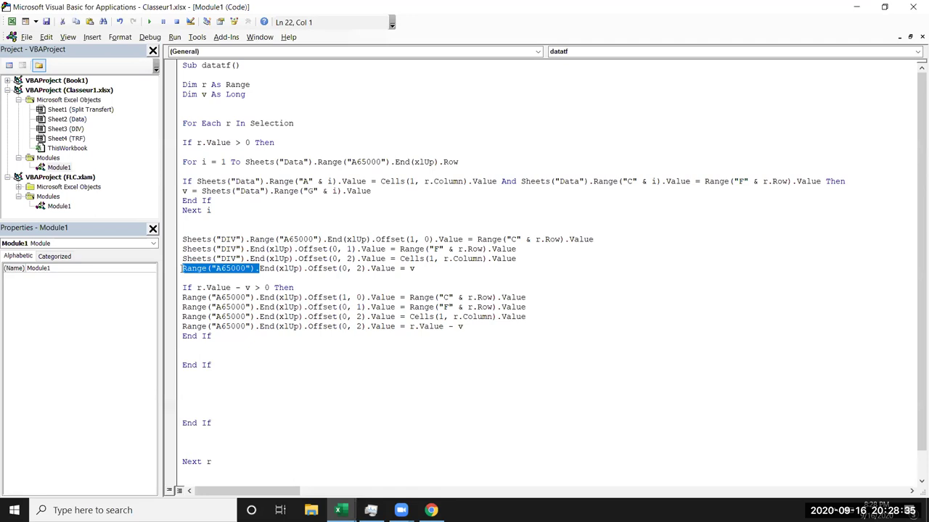
pyautogui.hotkey('ctrl', 'v')
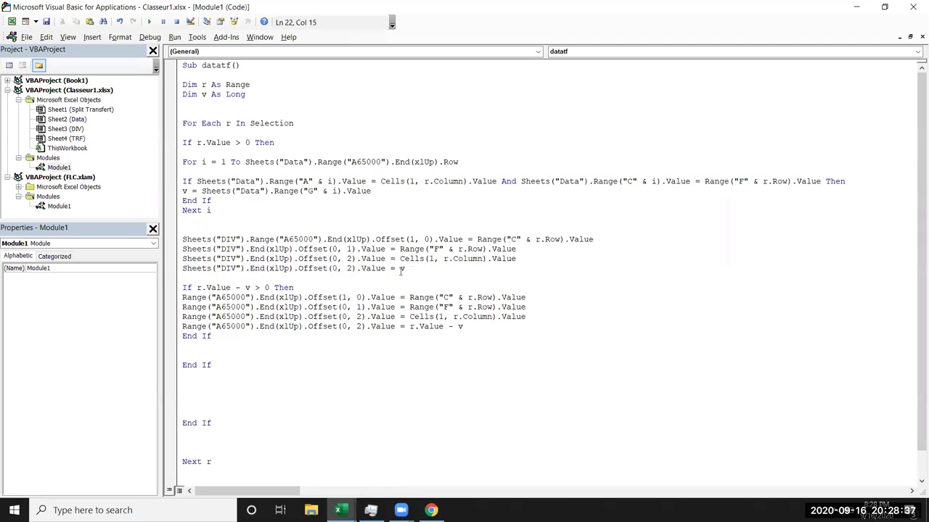
# Change line 22's quantity to v - r.Value and paste the sheet prefix onto line 25.
pyautogui.doubleClick(406, 270)
pyautogui.click(407, 270)
pyautogui.write('-')
pyautogui.write('r')
pyautogui.write('.v')
pyautogui.press('Down')
pyautogui.press('Tab')
pyautogui.click(383, 351)
pyautogui.moveTo(250, 269); pyautogui.dragTo(183, 270)
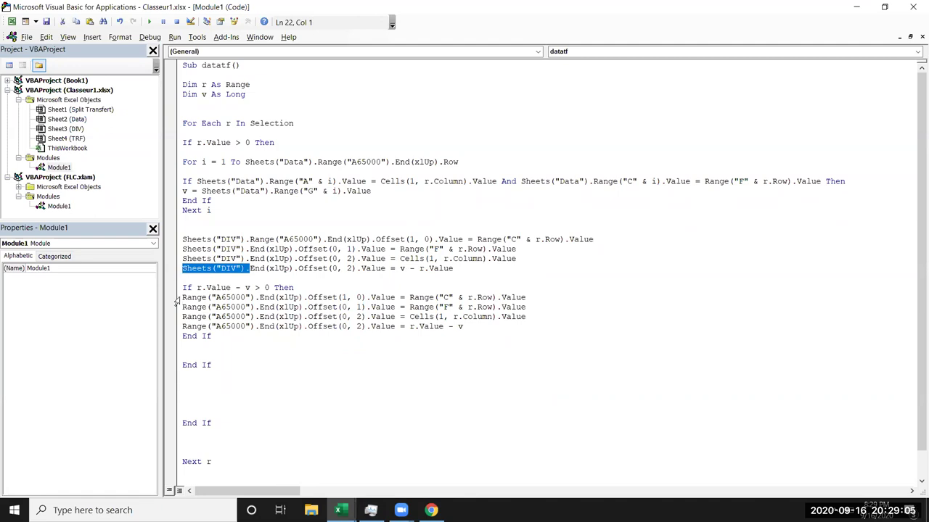
pyautogui.click(183, 297)
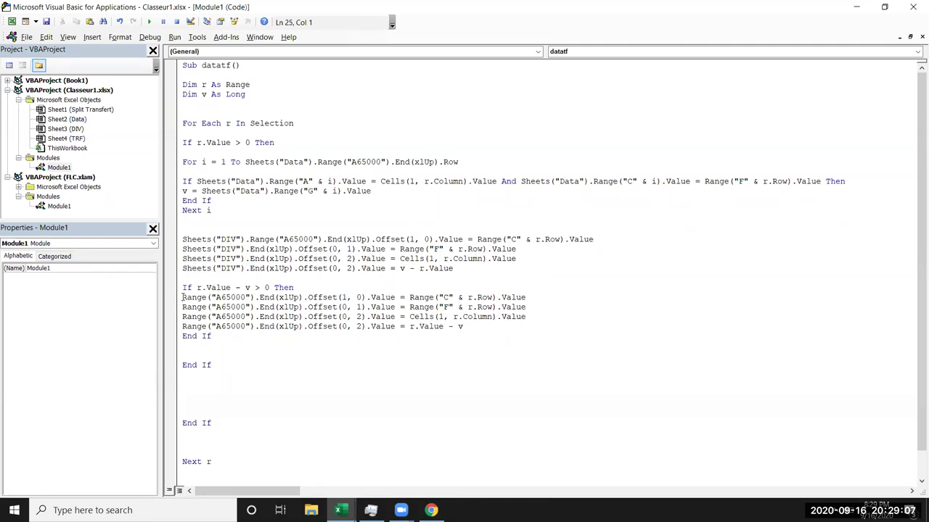
pyautogui.hotkey('ctrl', 'v')
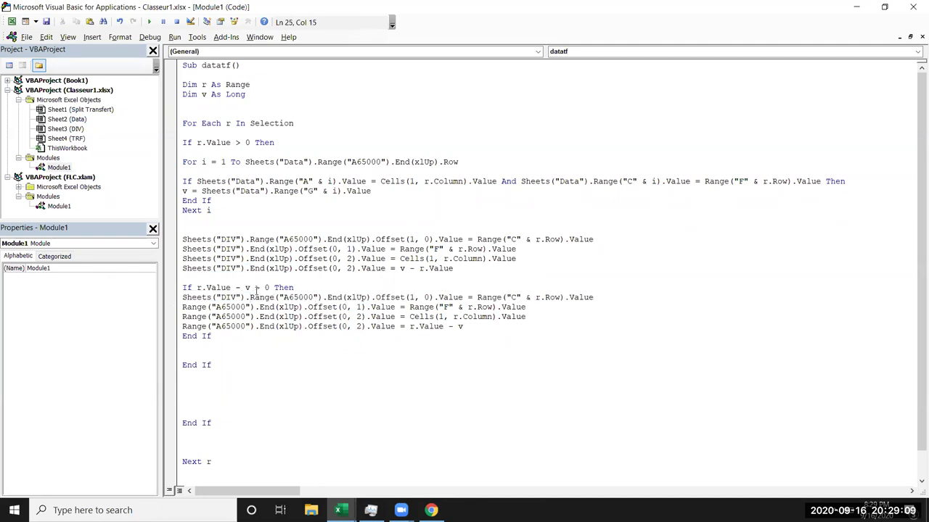
pyautogui.hotkey('alt', 'F11')
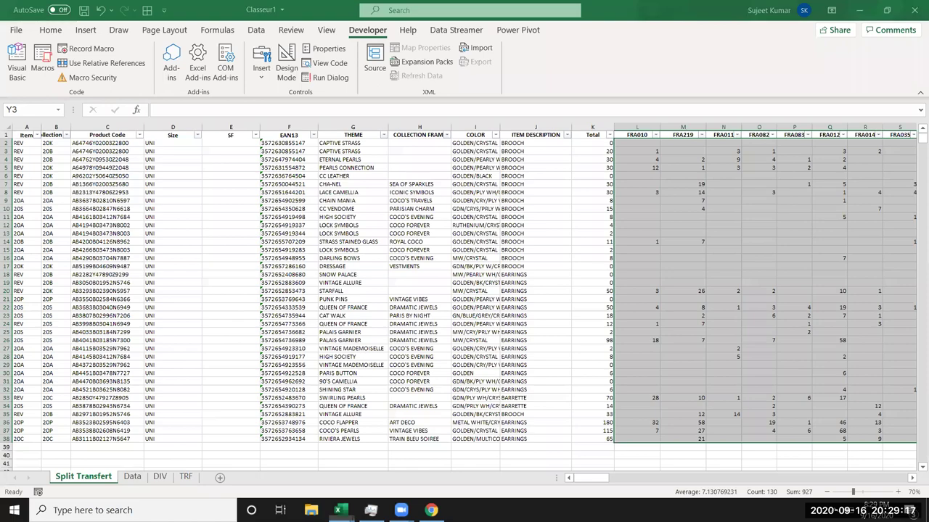
# Prefix lines 26, 27 and 28 of the remaining-quantity block with Sheets("TRF").
pyautogui.hotkey('alt', 'F11')
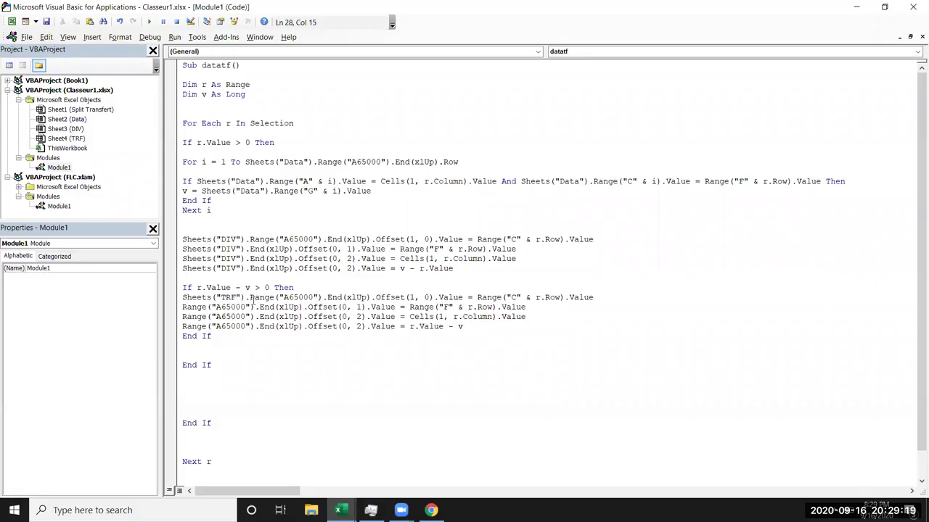
pyautogui.moveTo(251, 300); pyautogui.dragTo(175, 299)
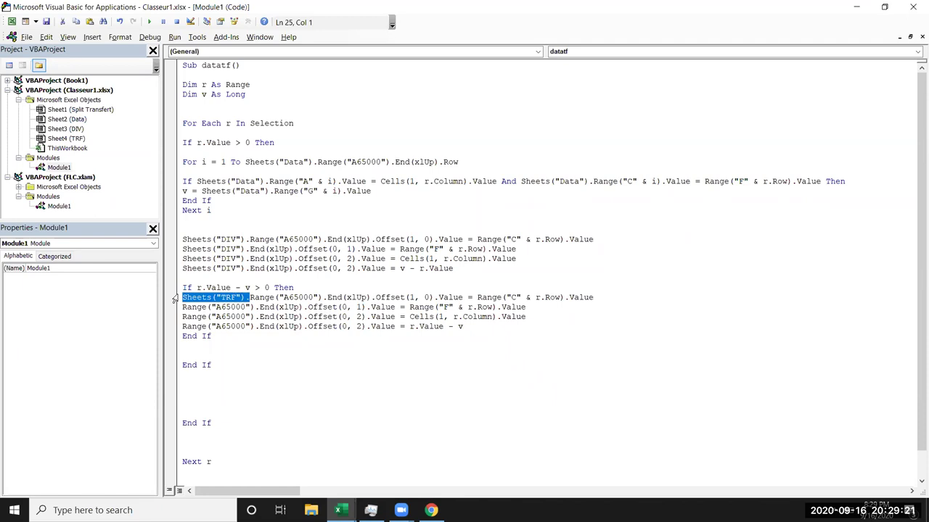
pyautogui.click(183, 307)
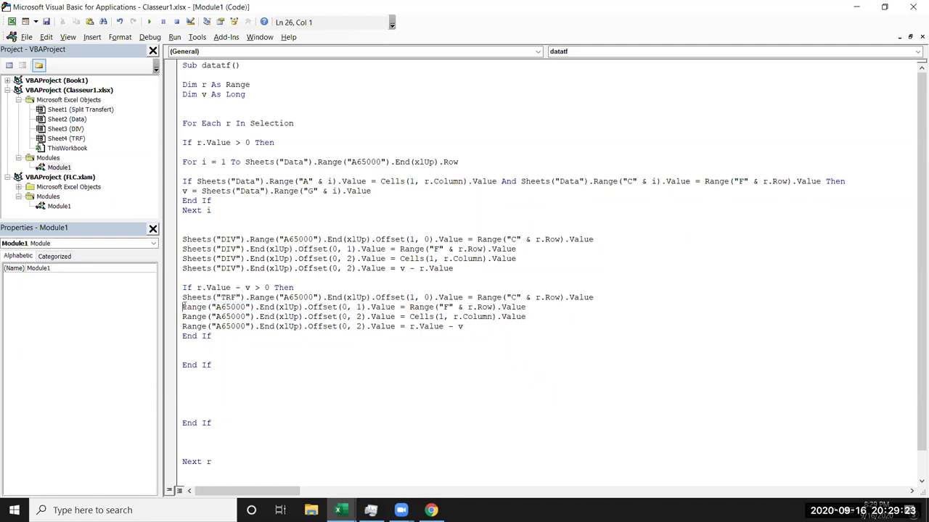
pyautogui.write('Sheets("TRF").')
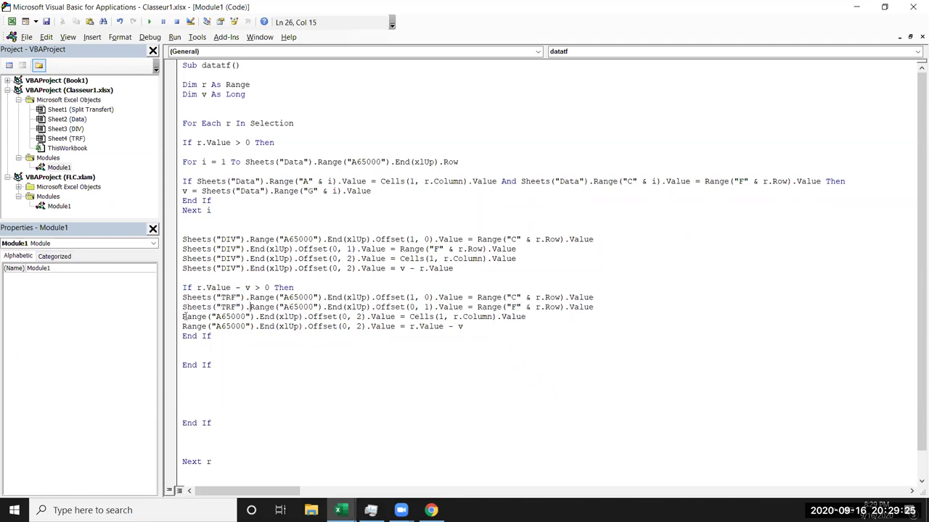
pyautogui.write('Sheets("TRF").')
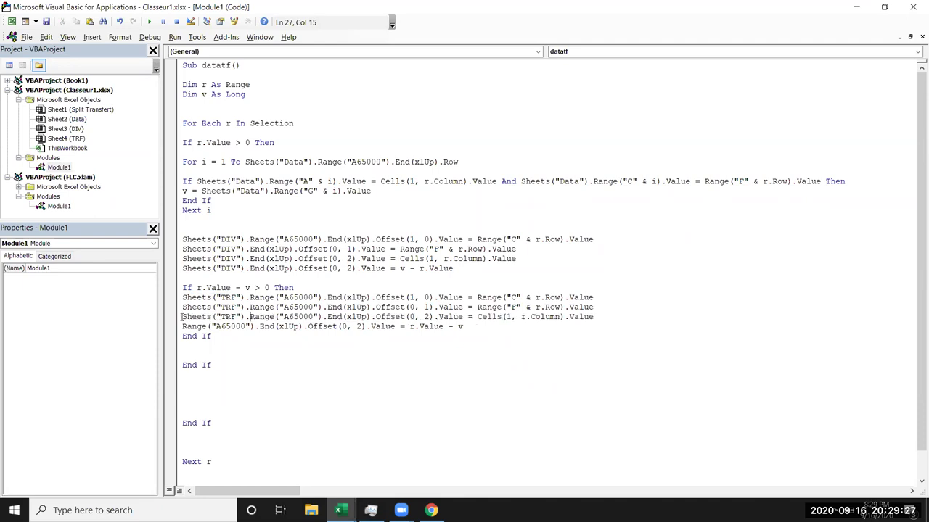
pyautogui.click(182, 326)
pyautogui.write('Sheets("TRF").')
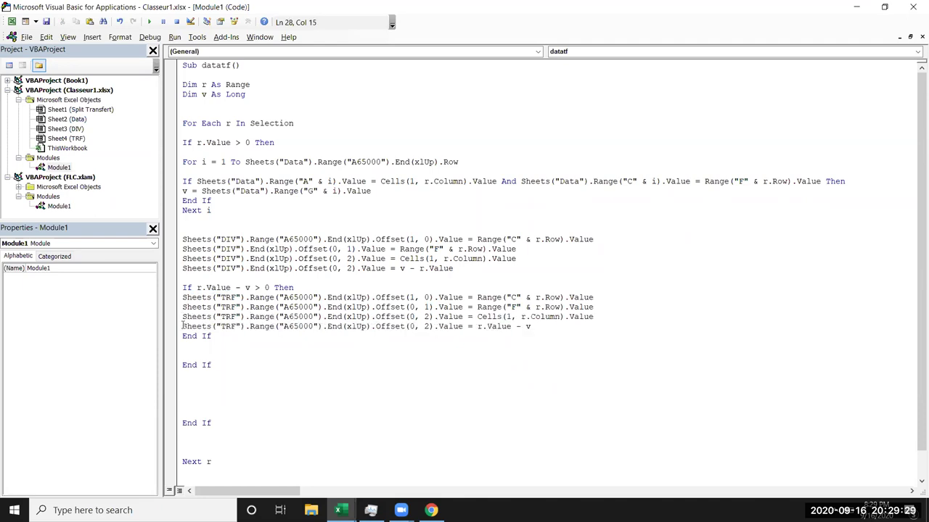
pyautogui.click(275, 378)
pyautogui.press('Down')
# Step into the datatf macro from the Macro dialog.
pyautogui.hotkey('alt', 'F11')
pyautogui.hotkey('alt', 'F8')
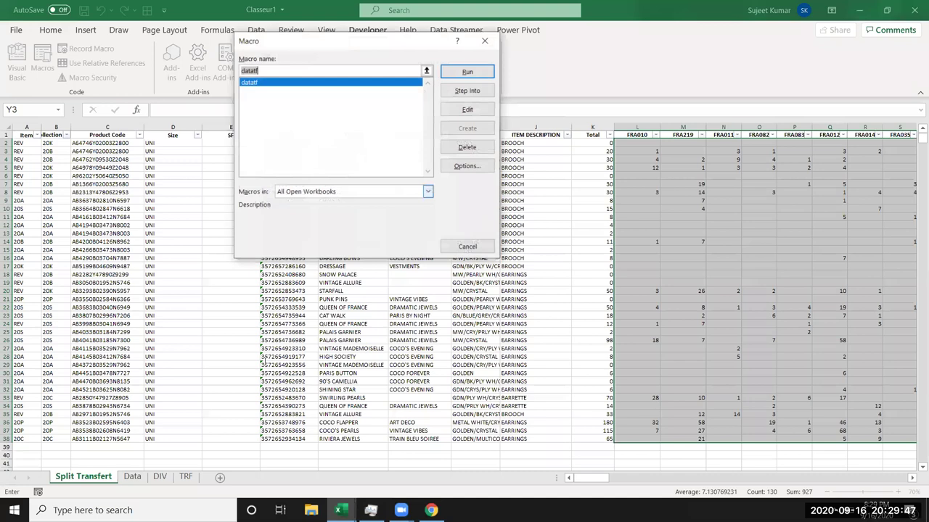
pyautogui.hotkey('alt', 's')
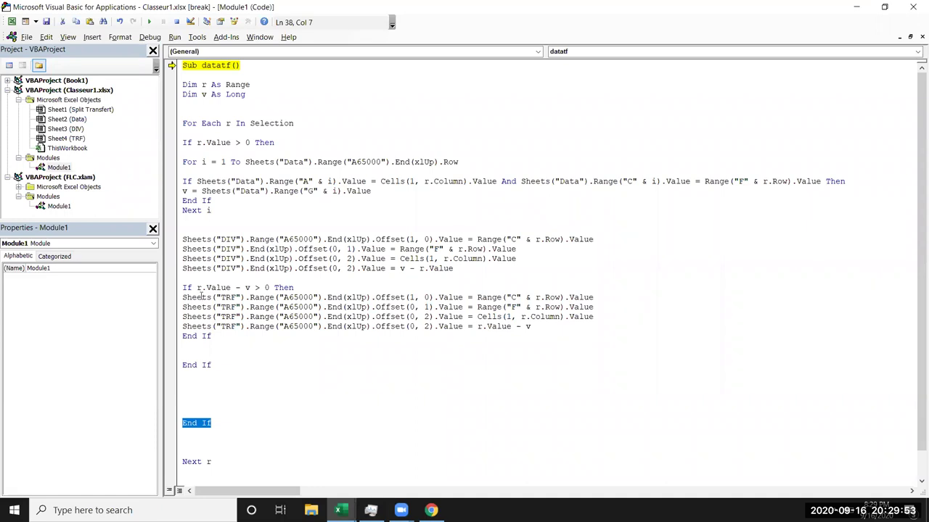
# Delete the surplus End If, run to the error, and inspect r.Row at the halted DIV line.
pyautogui.press('Delete')
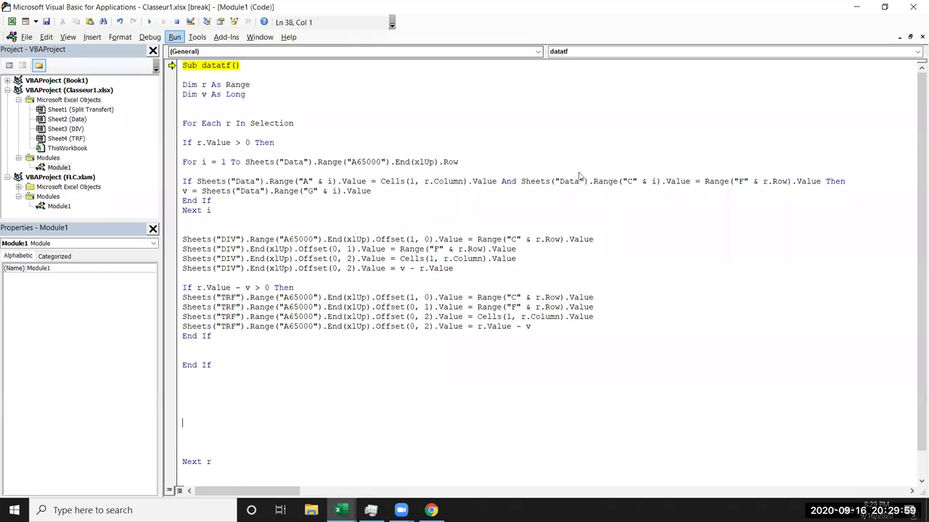
pyautogui.press('F5')
pyautogui.click(493, 233)
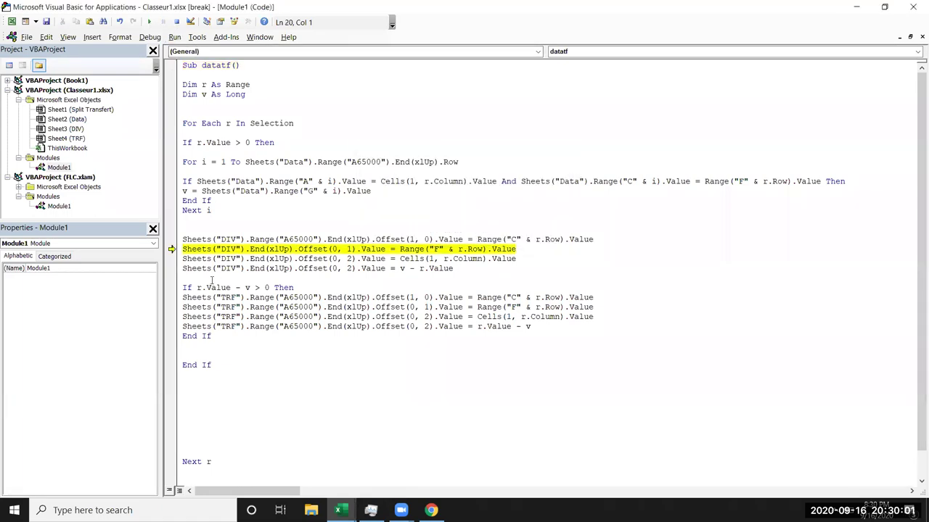
pyautogui.moveTo(462, 249)
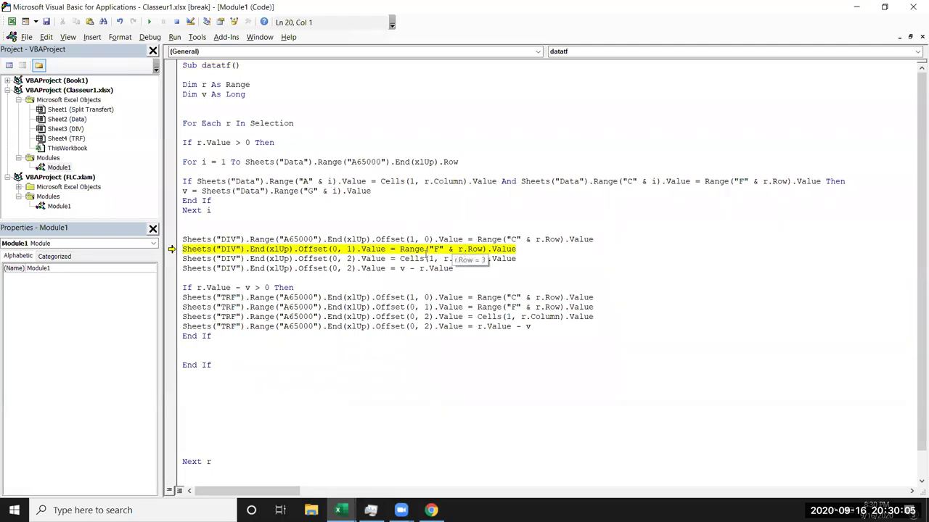
pyautogui.moveTo(406, 252)
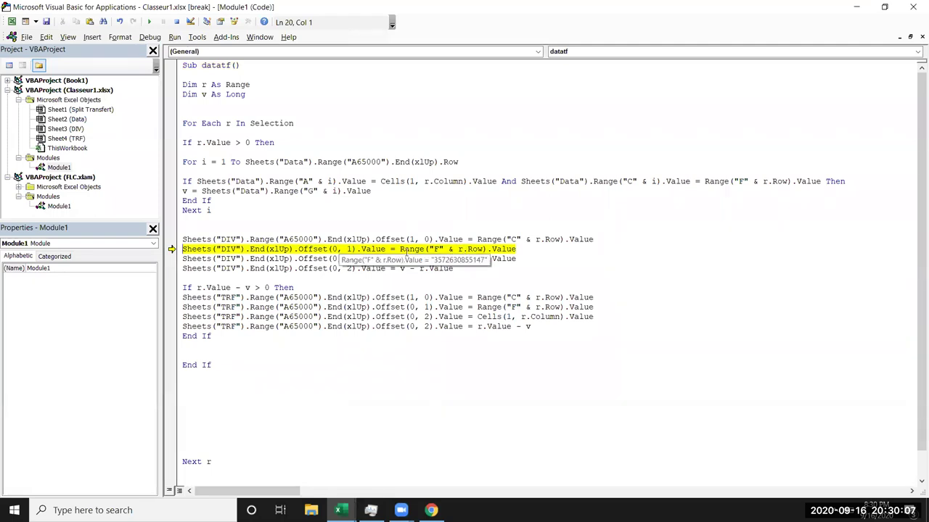
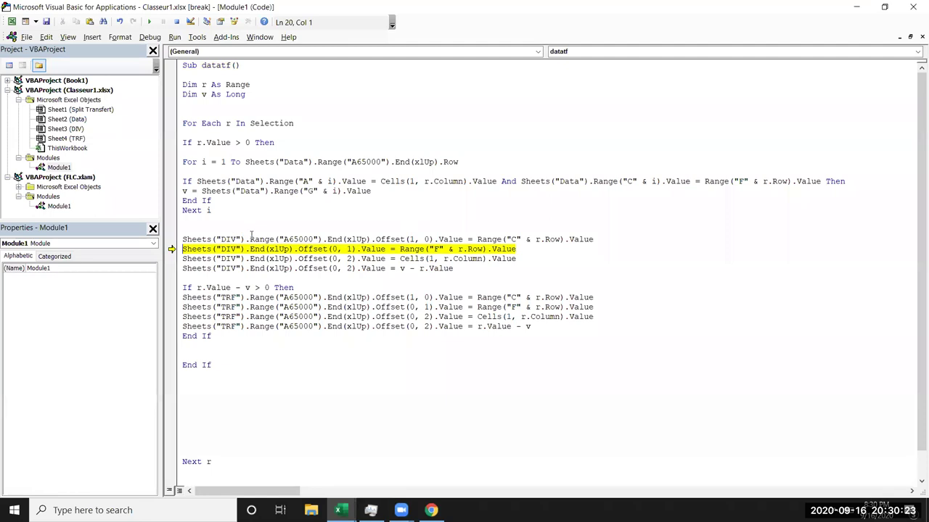
# Paste Range("A65000"). after Sheets("DIV"). on the second, third and fourth DIV output lines.
pyautogui.moveTo(250, 239); pyautogui.dragTo(323, 240)
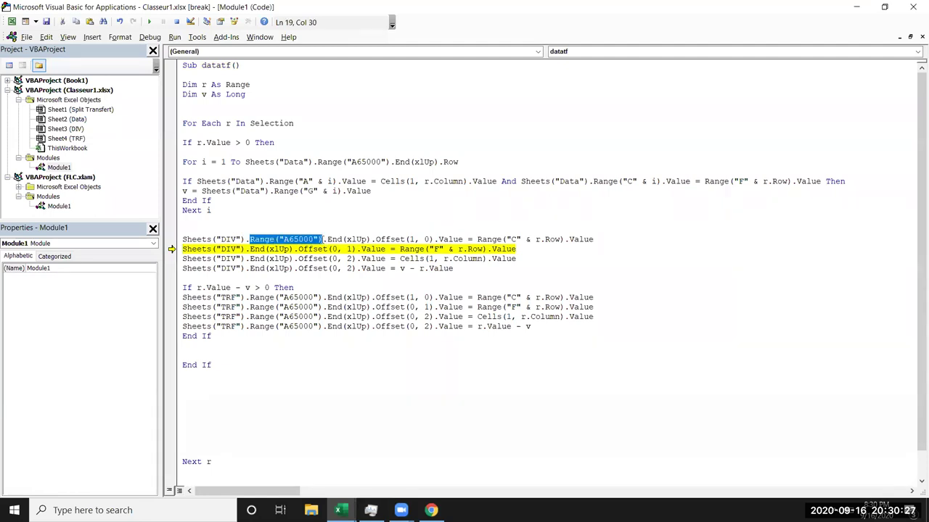
pyautogui.click(250, 249)
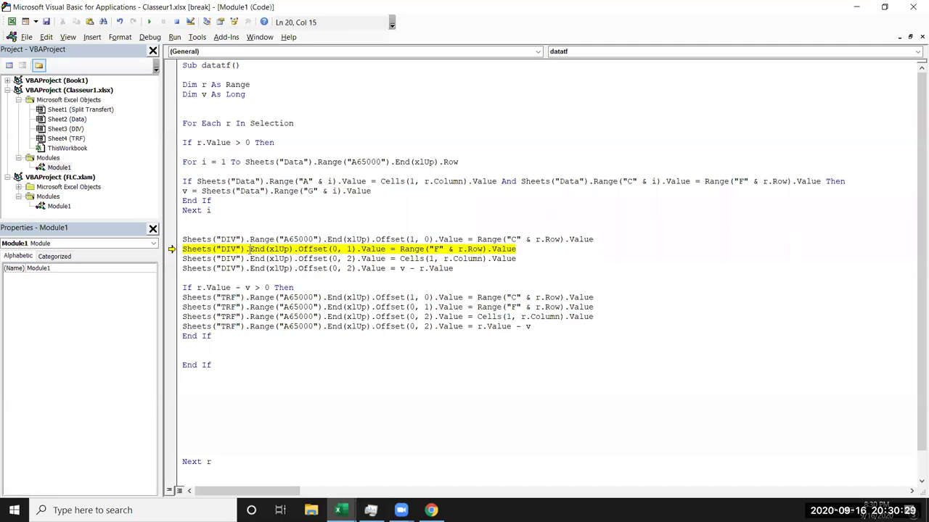
pyautogui.write('Range("A65000")')
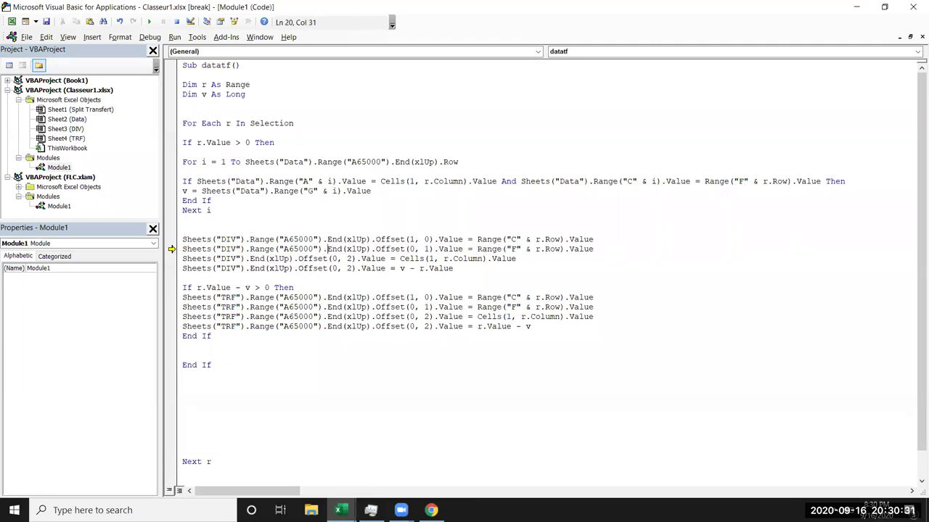
pyautogui.click(250, 259)
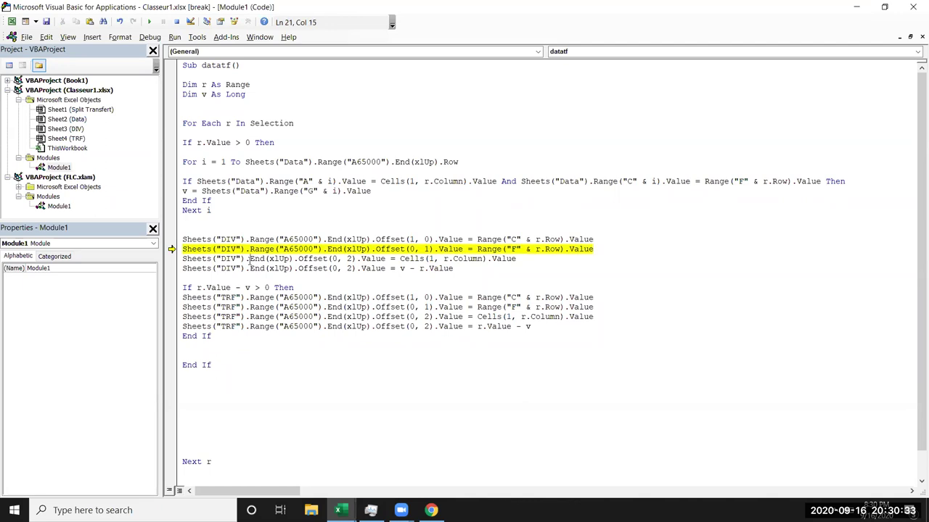
pyautogui.write('Range("A65000")')
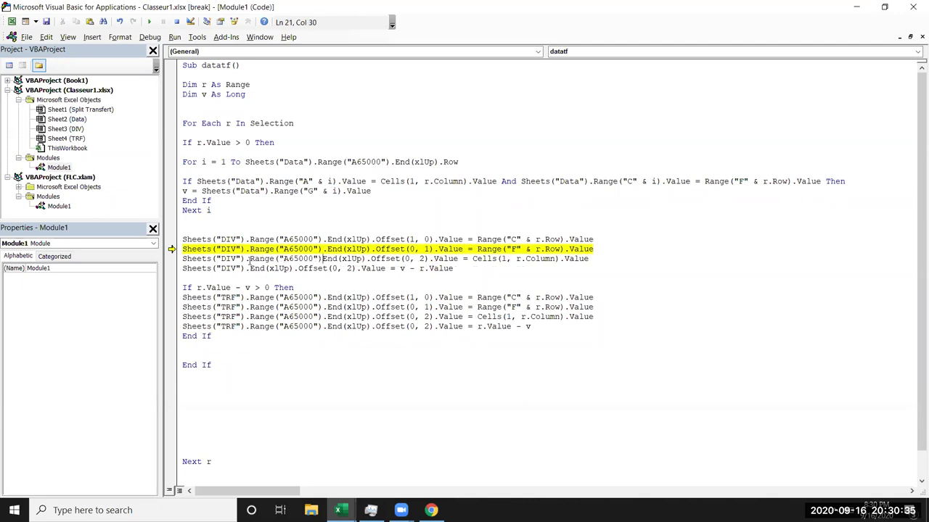
pyautogui.write('.')
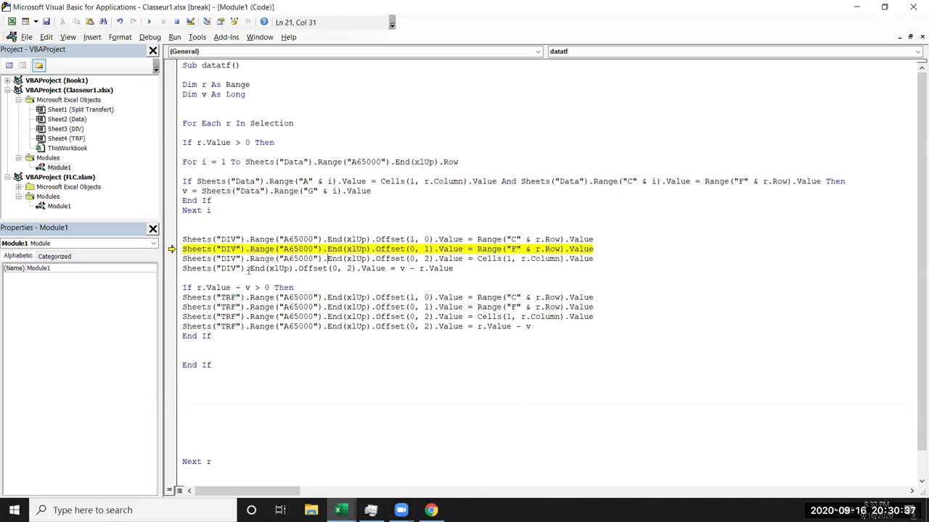
pyautogui.write('Range("A65000")')
pyautogui.hotkey('ctrl', 'z')
pyautogui.click(251, 269)
pyautogui.write('Range("A65000")')
pyautogui.write('.')
# Resume the paused datatf macro so it runs to completion.
pyautogui.click(250, 278)
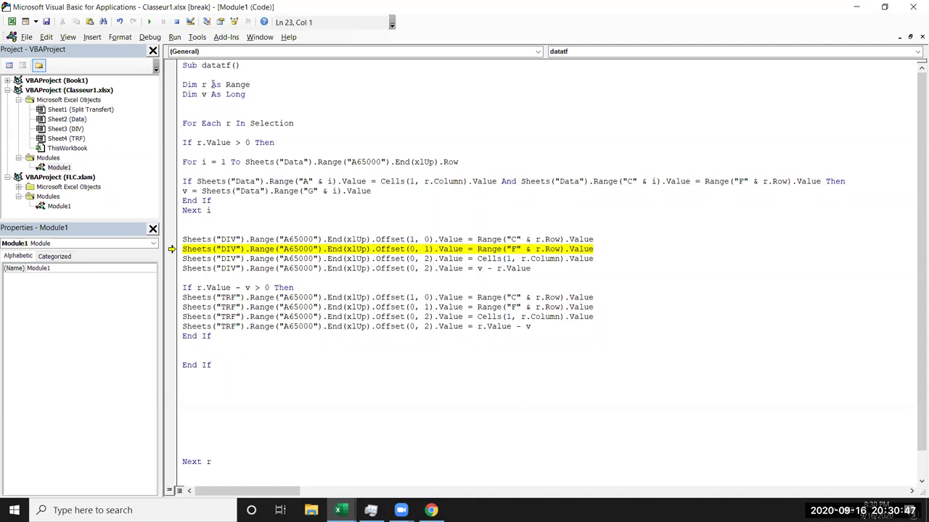
pyautogui.click(149, 22)
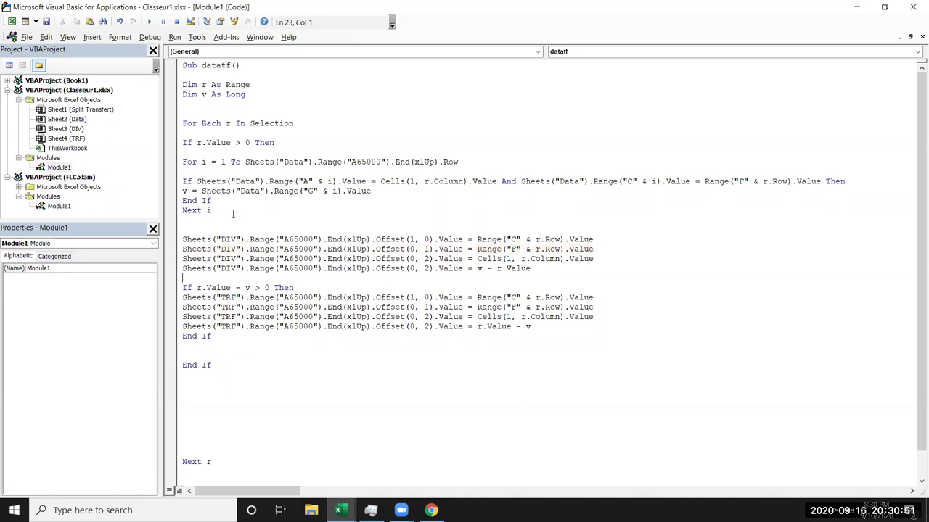
pyautogui.click(339, 510)
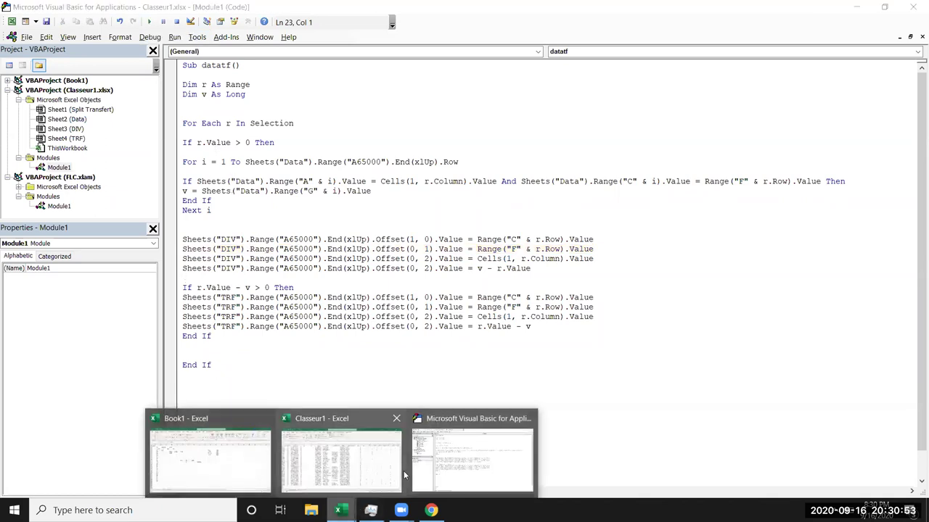
# Check the DIV output down to its last row and the top of the TRF sheet.
pyautogui.moveTo(358, 465)
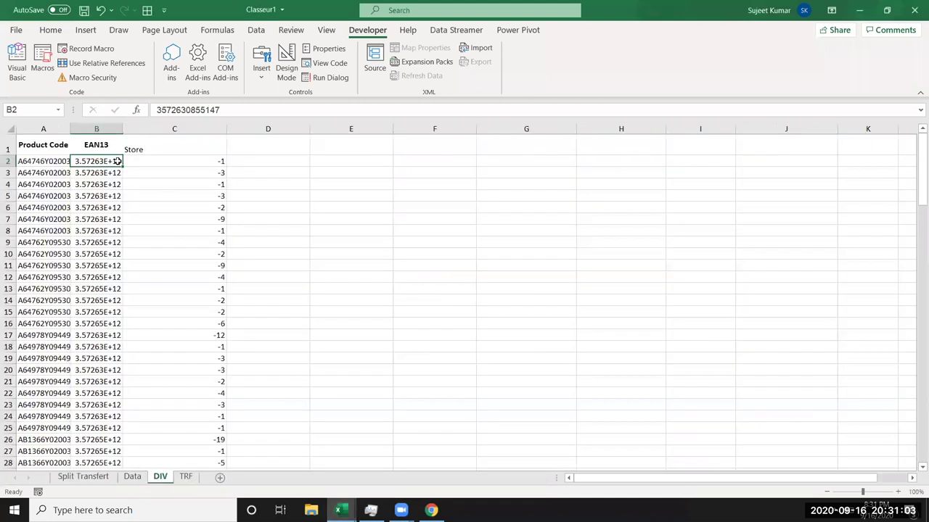
pyautogui.press('Down')
pyautogui.press('Down')
pyautogui.press('Down')
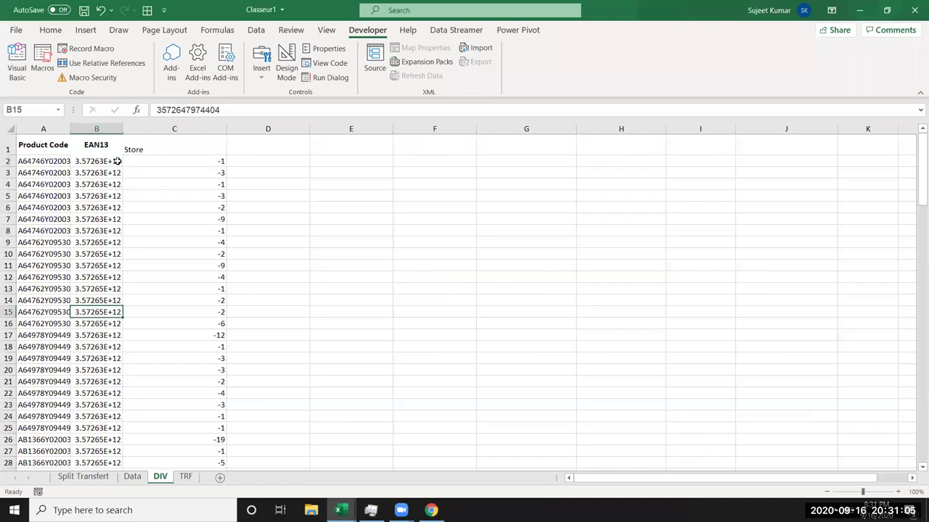
pyautogui.hotkey('ctrl', 'Down')
pyautogui.press('Down')
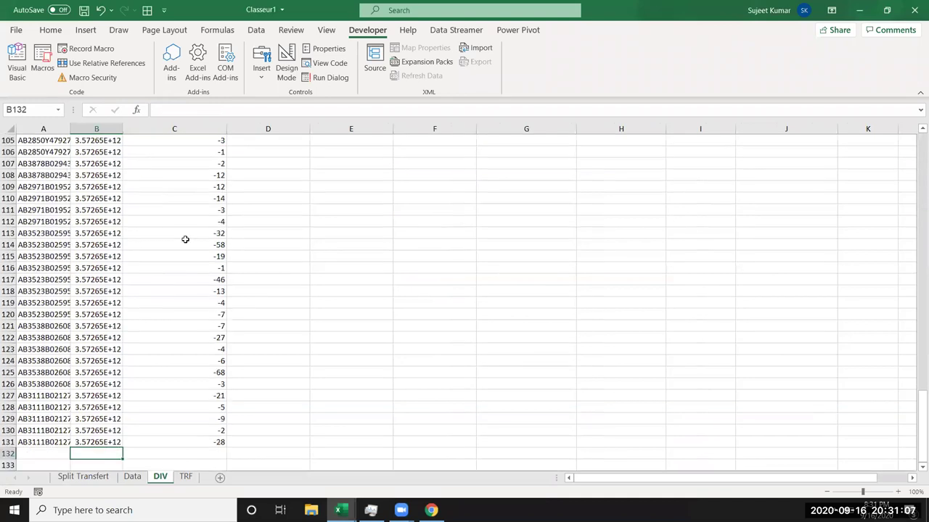
pyautogui.click(186, 477)
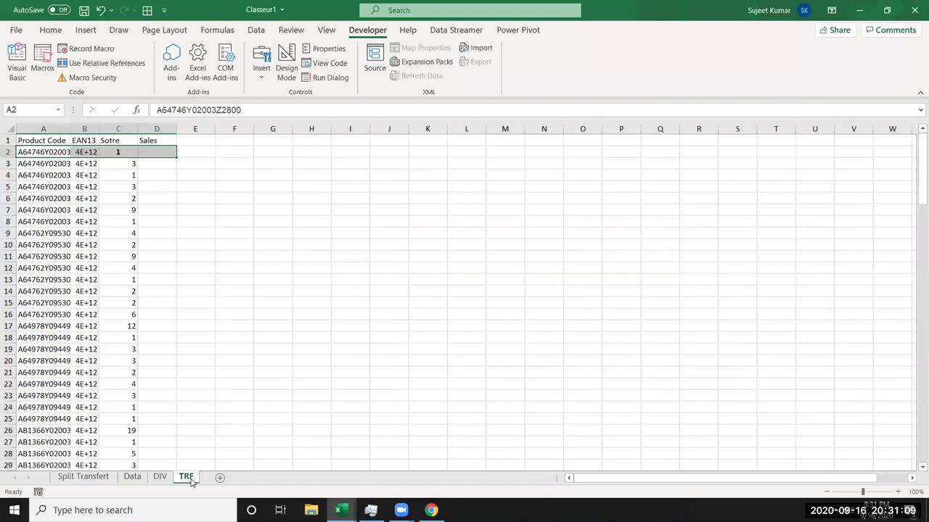
pyautogui.press('Up')
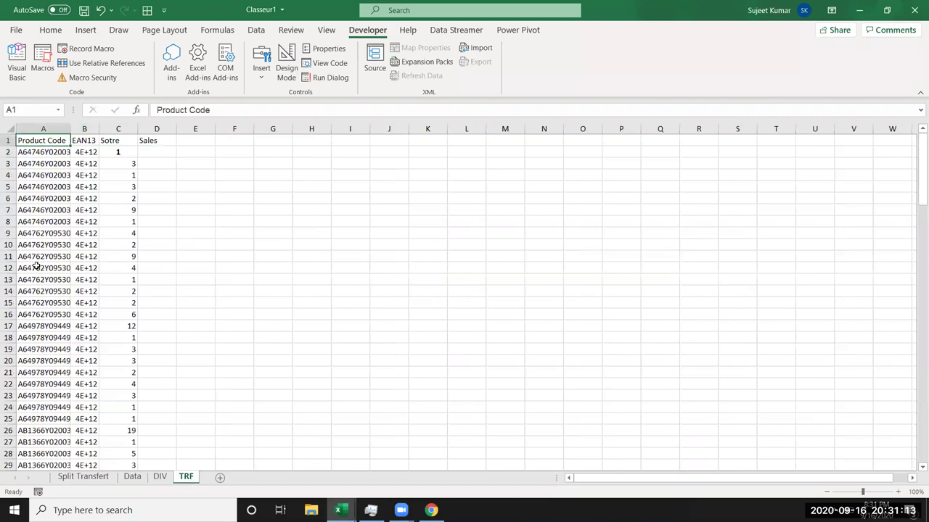
pyautogui.hotkey('alt', 'F11')
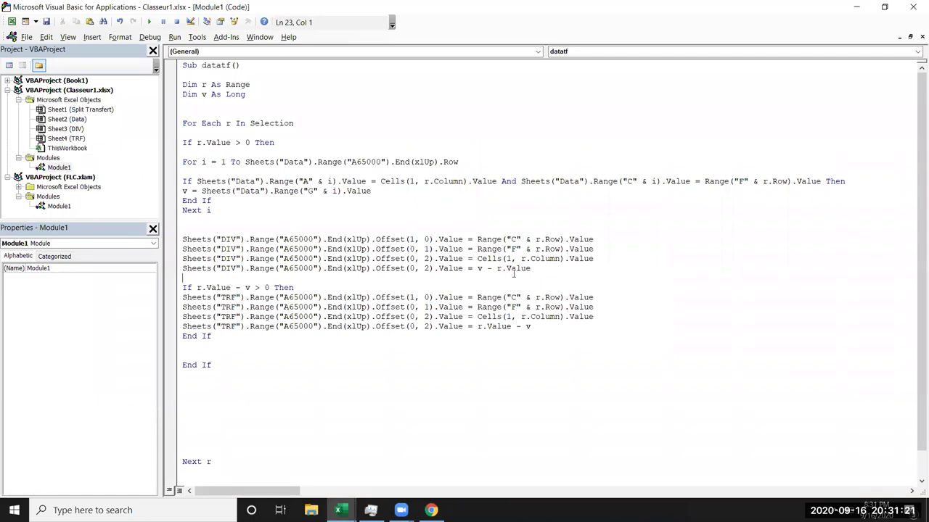
# Change Offset(0, 2) to Offset(0, 3) on the DIV and TRF sales lines.
pyautogui.hotkey('alt', 'F11')
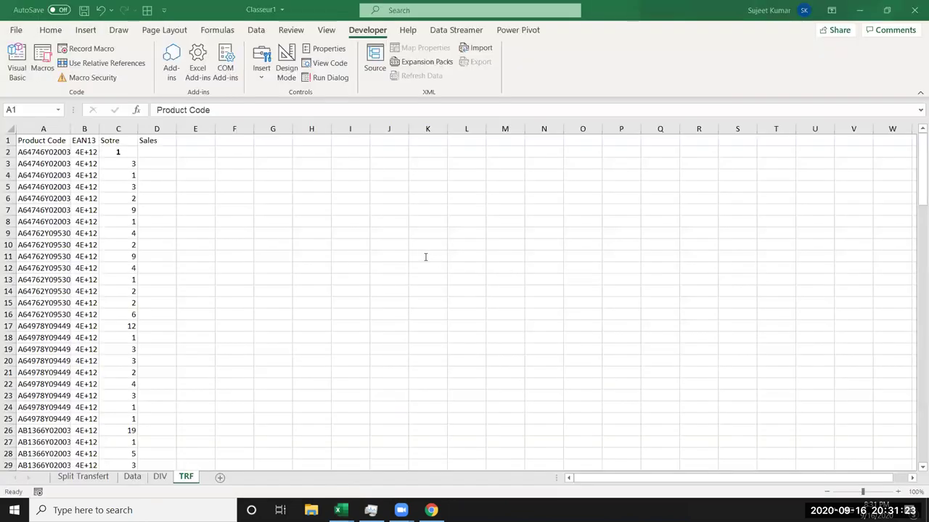
pyautogui.hotkey('alt', 'F11')
pyautogui.click(430, 268)
pyautogui.press('BackSpace')
pyautogui.write('3')
pyautogui.click(427, 328)
pyautogui.press('BackSpace')
pyautogui.write('3')
pyautogui.click(428, 339)
# Select the old macro output rows (columns A to C) and clear the DIV results.
pyautogui.hotkey('alt', 'F11')
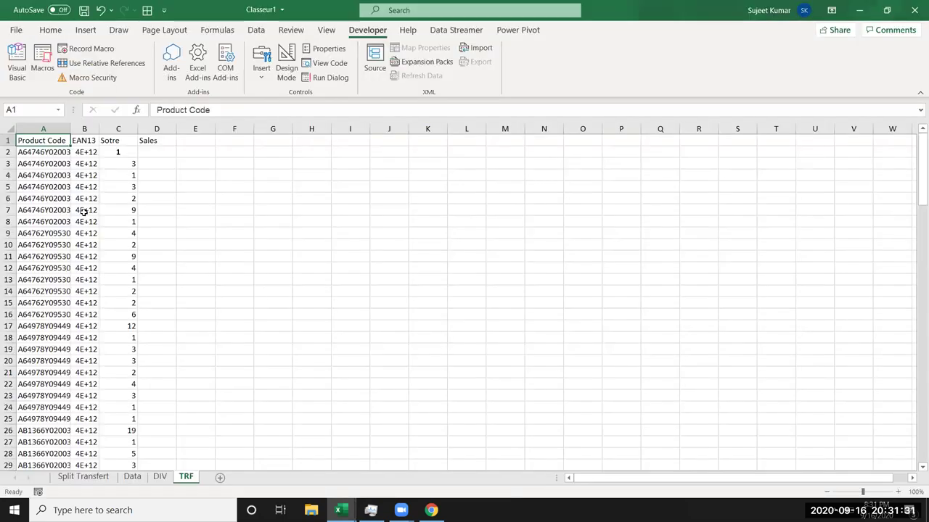
pyautogui.press('Down')
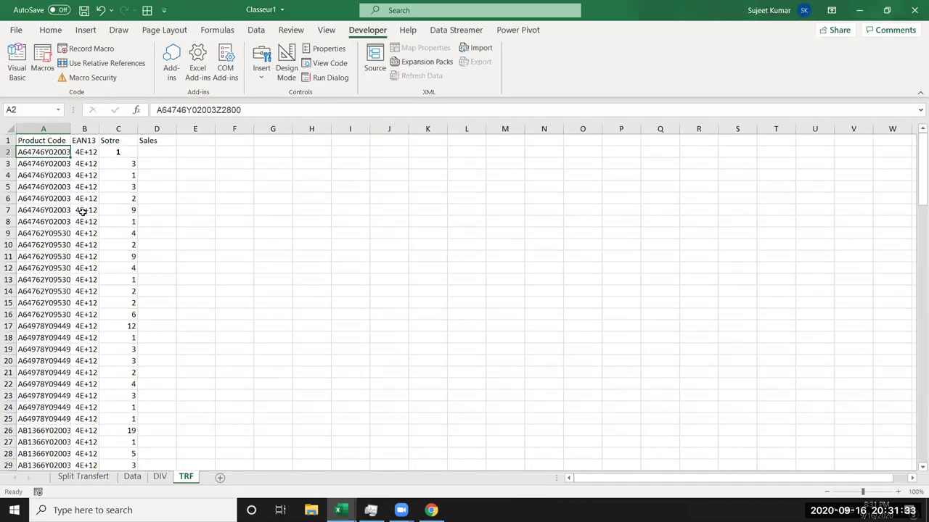
pyautogui.hotkey('ctrl', 'shift', 'Right')
pyautogui.hotkey('ctrl', 'shift', 'Down')
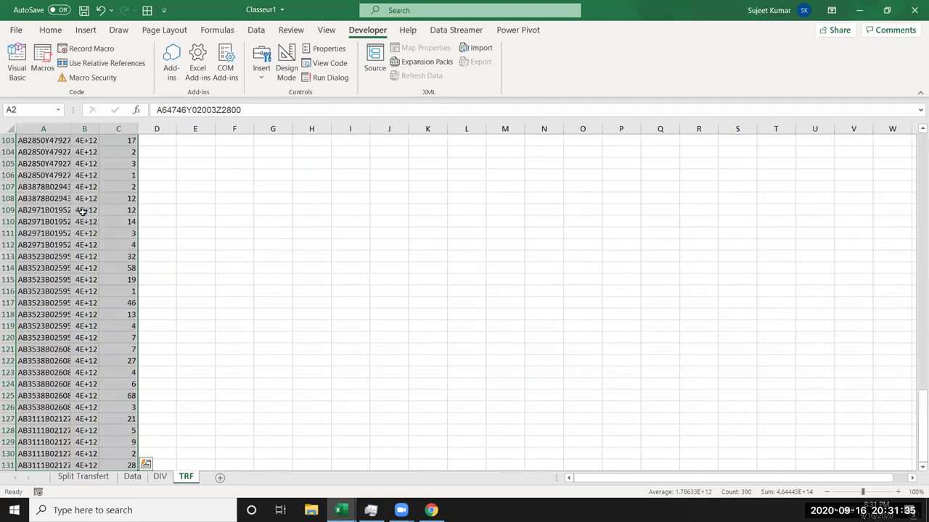
pyautogui.click(129, 478)
pyautogui.click(161, 478)
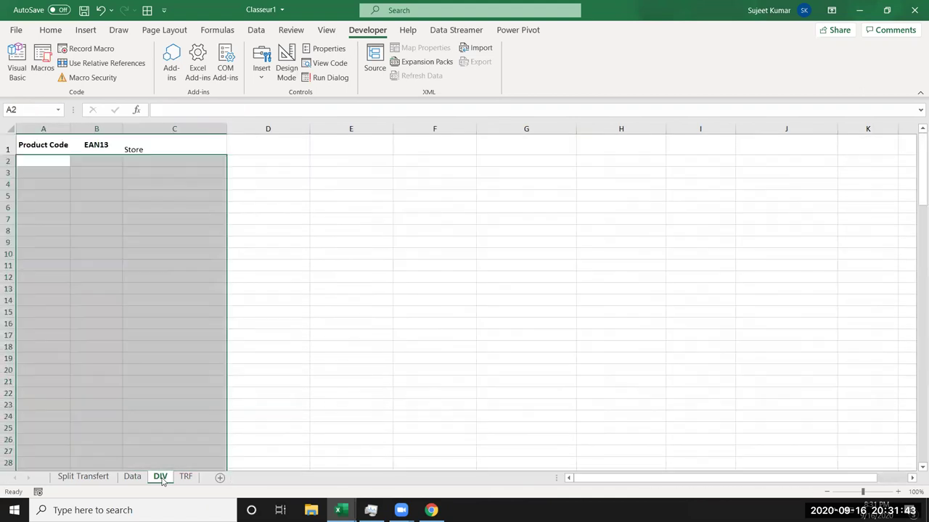
# Run datatf from the Split Transfert sheet and check the EAN13 and store values on DIV.
pyautogui.click(96, 478)
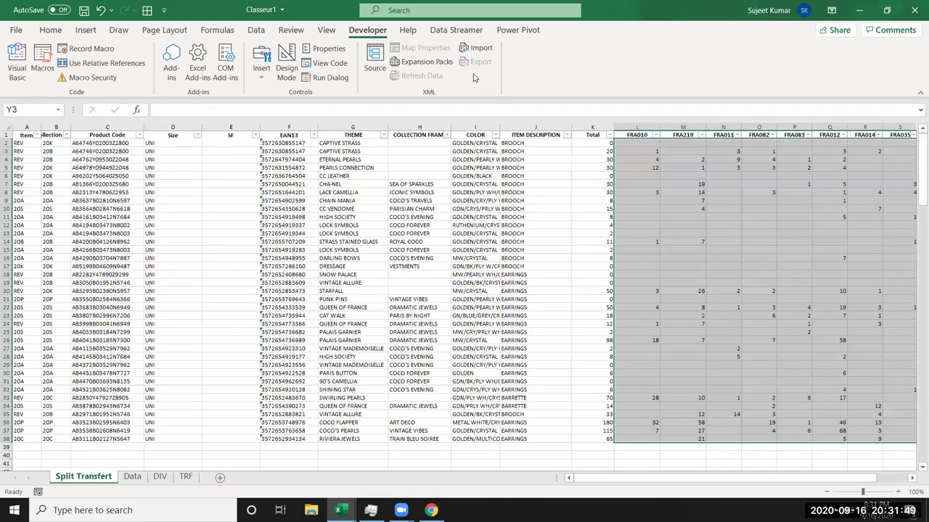
pyautogui.hotkey('alt', 'F8')
pyautogui.click(469, 72)
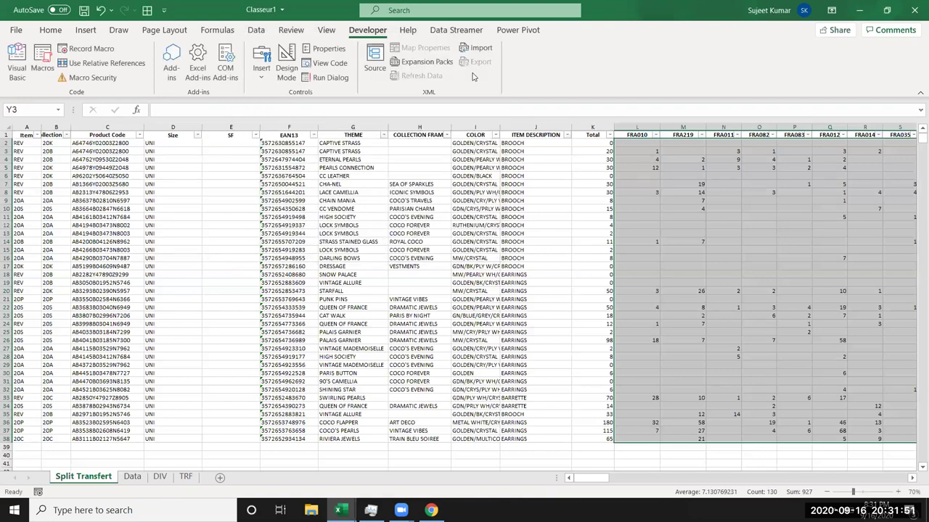
pyautogui.click(160, 479)
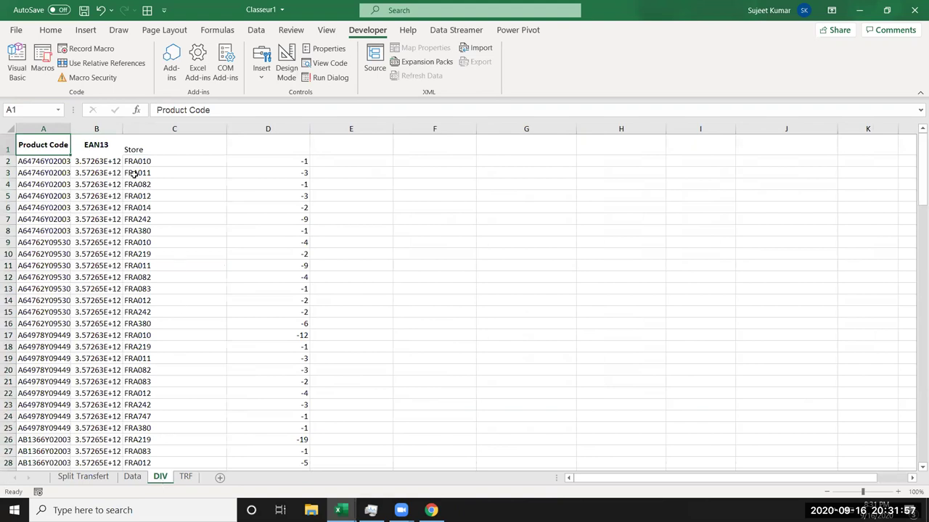
pyautogui.click(95, 160)
pyautogui.click(127, 159)
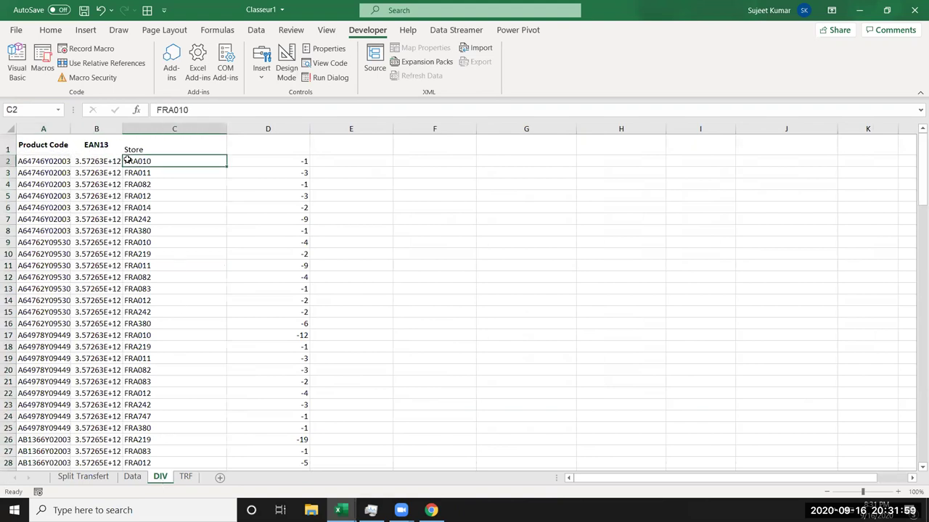
# Head DIV column D 'Sales', check its values to the last row, then view TRF.
pyautogui.click(242, 150)
pyautogui.write('Sales')
pyautogui.press('Return')
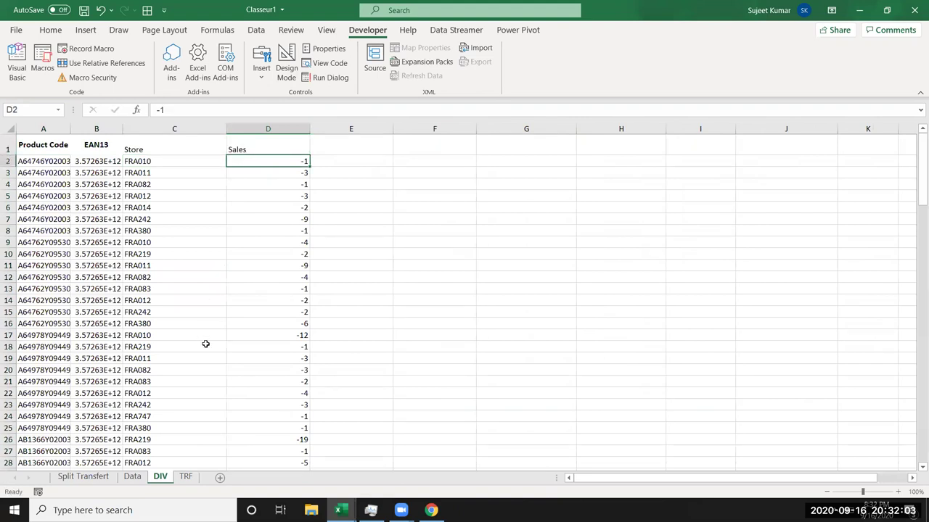
pyautogui.press('Down')
pyautogui.press('Down')
pyautogui.press('Down')
pyautogui.press('Down')
pyautogui.press('Down')
pyautogui.press('Down')
pyautogui.press('Down')
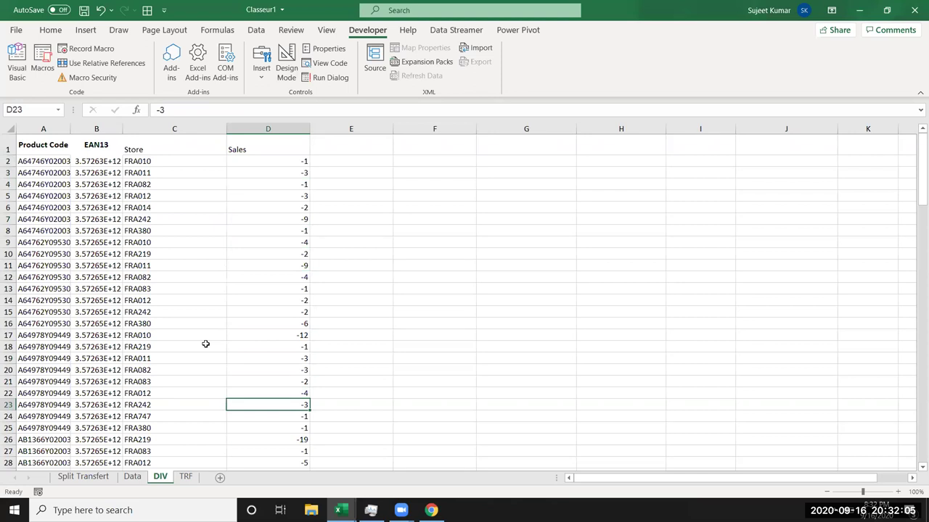
pyautogui.hotkey('ctrl', 'Down')
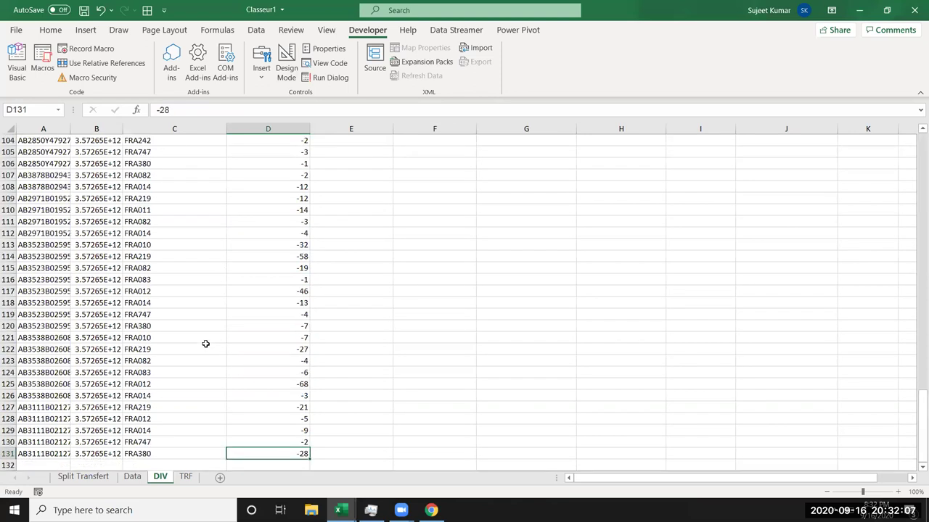
pyautogui.hotkey('ctrl', 'Up')
pyautogui.click(186, 476)
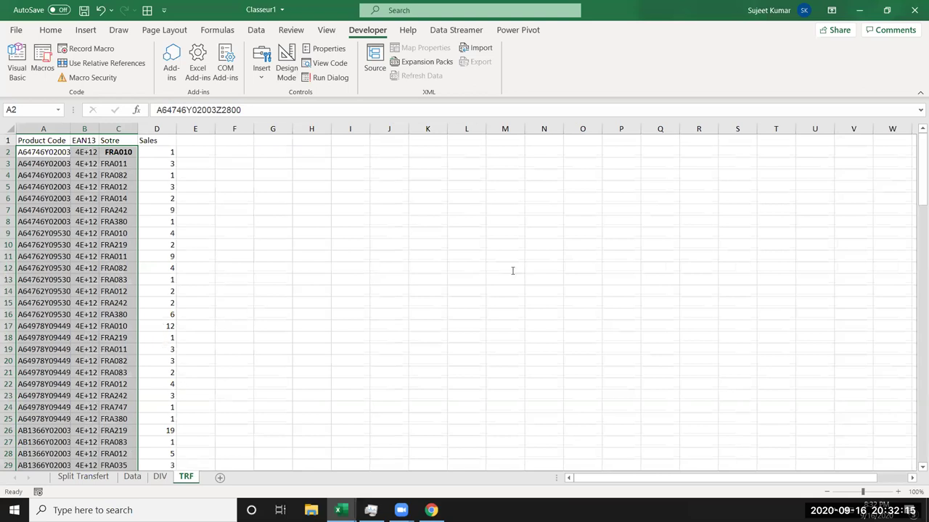
# Compare the v - r.Value sales formula with DIV's D2 value and the Data sheet.
pyautogui.hotkey('alt', 'F11')
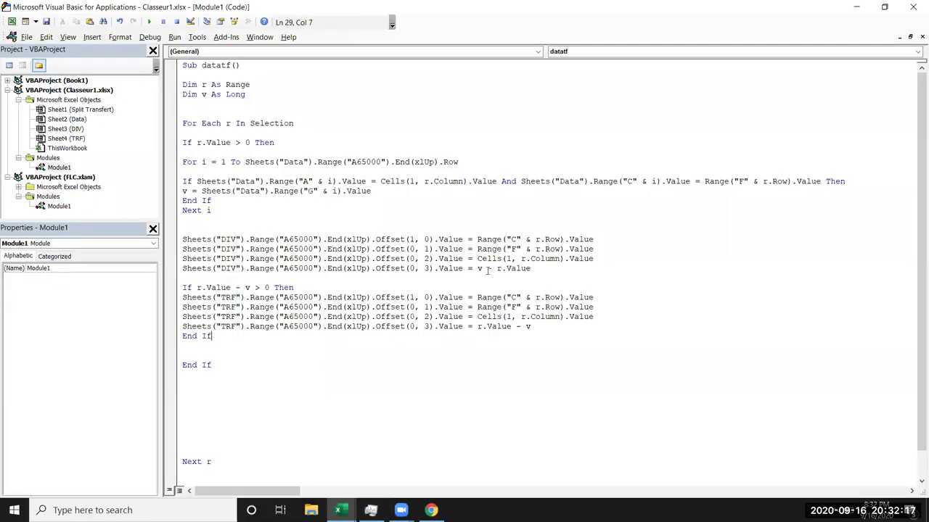
pyautogui.click(487, 269)
pyautogui.doubleClick(499, 269)
pyautogui.hotkey('alt', 'F11')
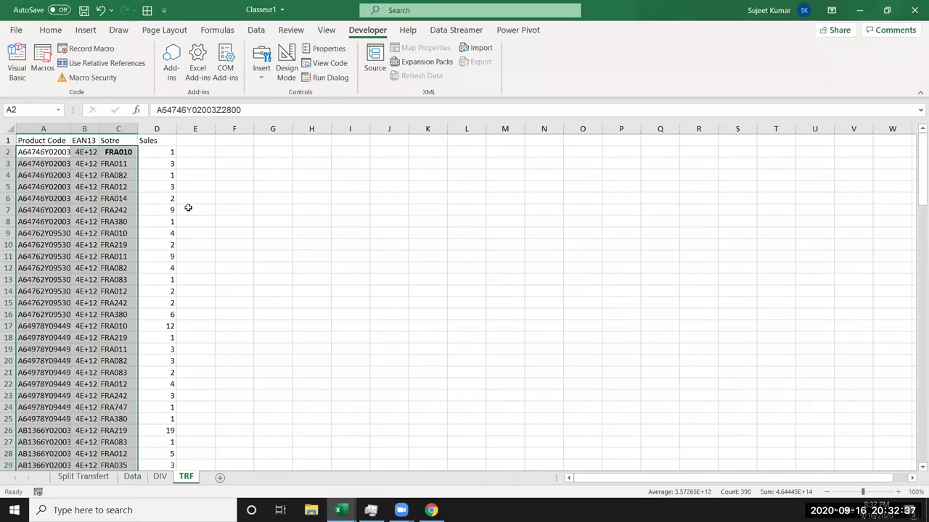
pyautogui.click(158, 478)
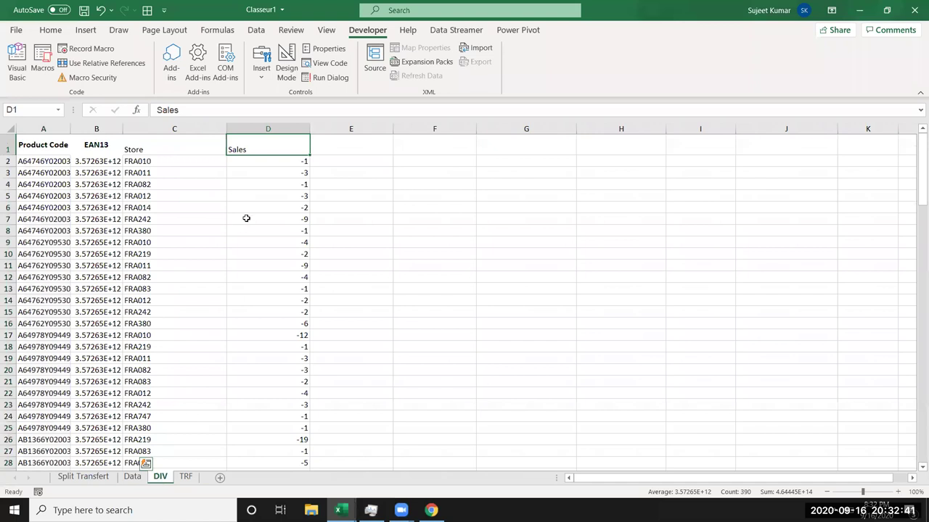
pyautogui.click(278, 161)
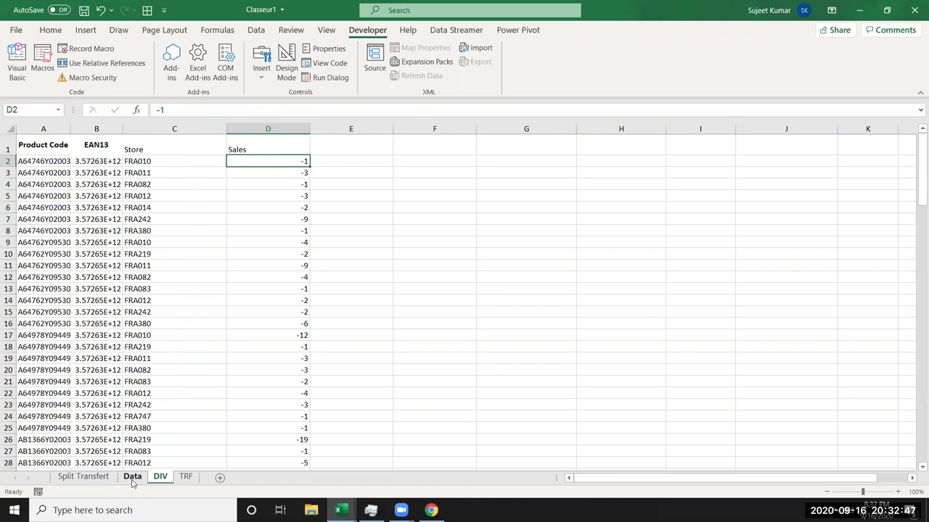
pyautogui.click(133, 479)
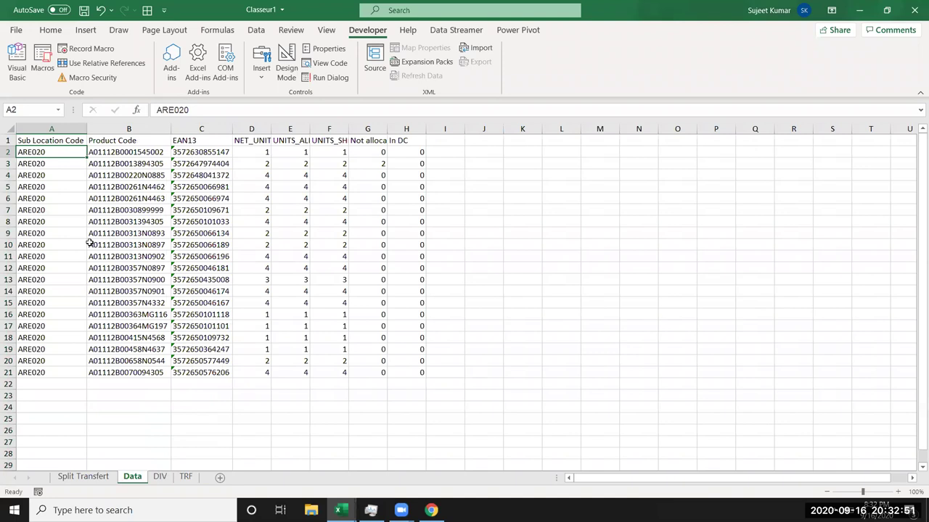
pyautogui.hotkey('alt', 'F11')
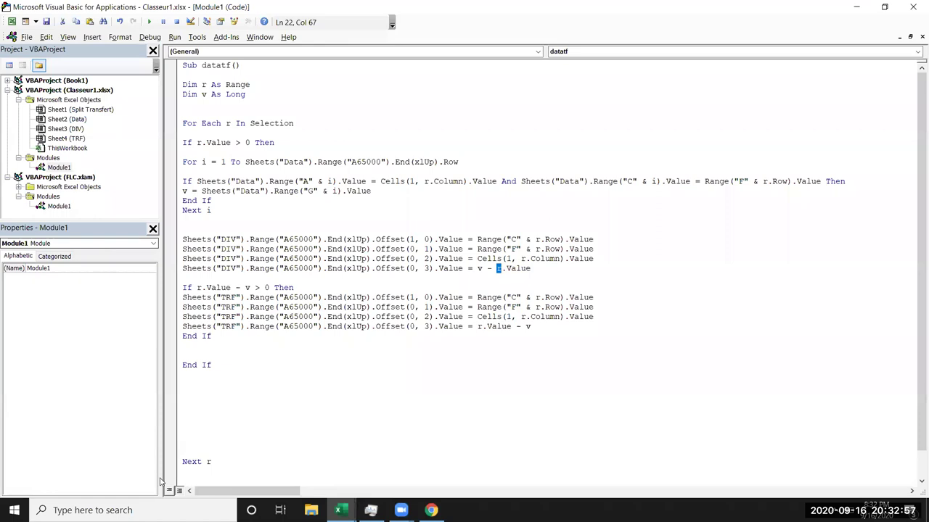
pyautogui.hotkey('alt', 'F11')
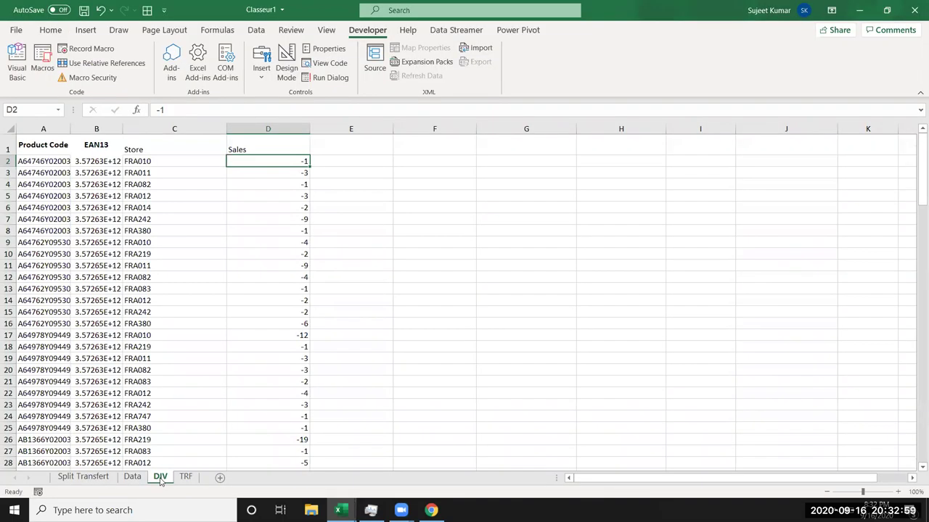
pyautogui.click(136, 480)
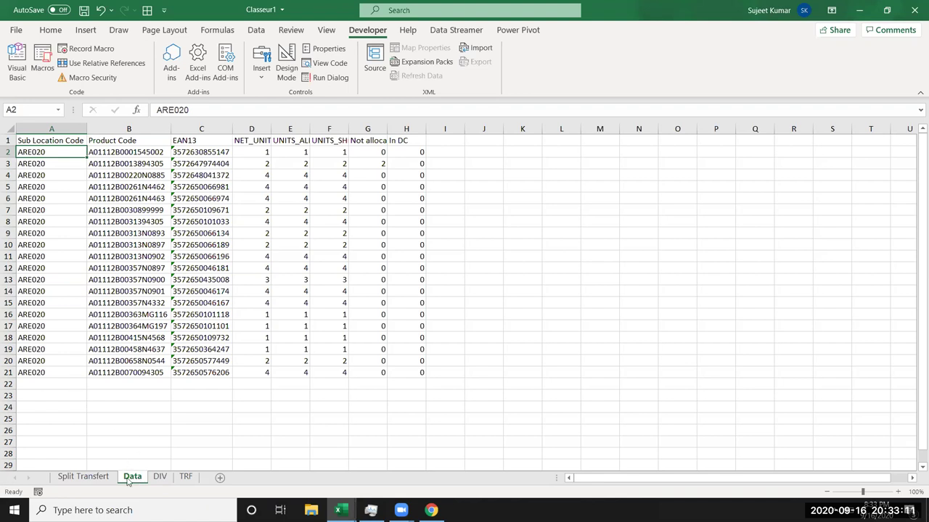
pyautogui.click(161, 479)
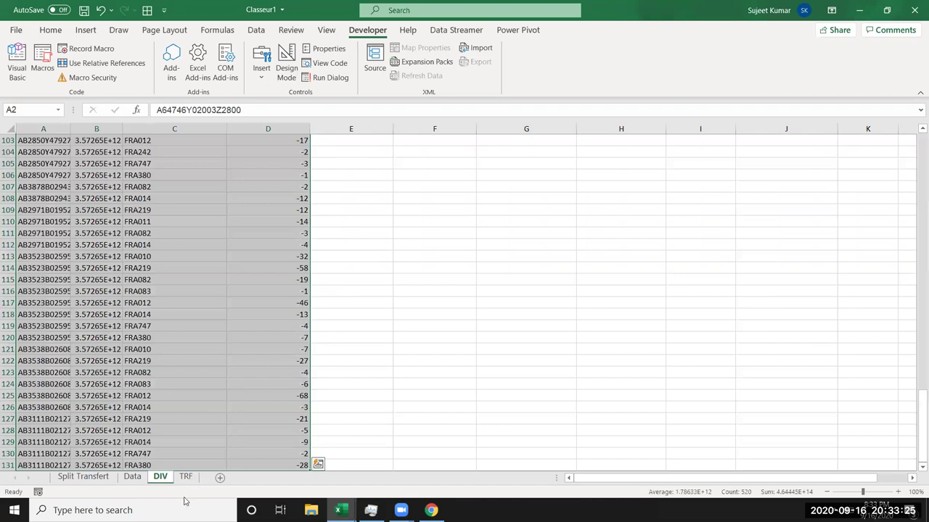
pyautogui.hotkey('alt', 'F11')
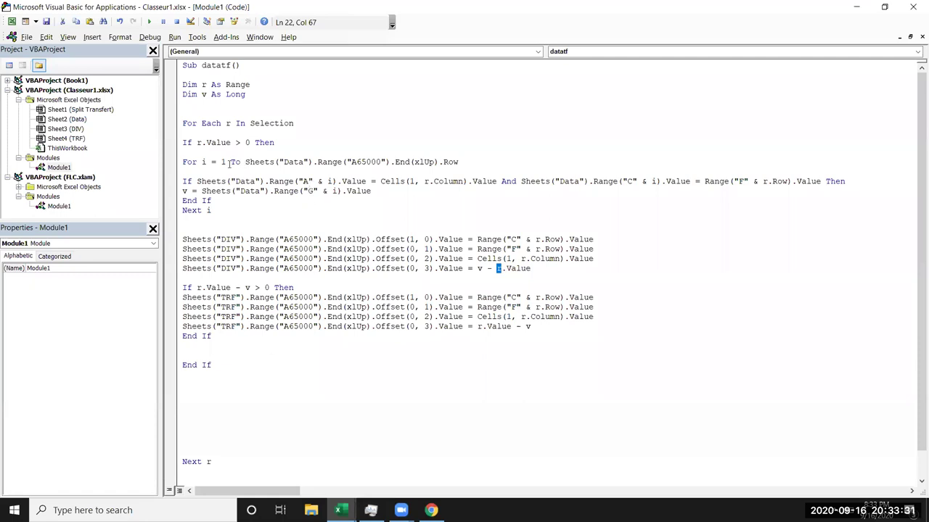
# Insert sheets( before Cells(1, r.Column) on line 13 and check the Split Transfert sheet name.
pyautogui.moveTo(231, 162); pyautogui.dragTo(240, 162)
pyautogui.click(239, 142)
pyautogui.click(264, 142)
pyautogui.click(287, 182)
pyautogui.click(302, 182)
pyautogui.click(331, 181)
pyautogui.click(341, 181)
pyautogui.click(390, 181)
pyautogui.write('sheets')
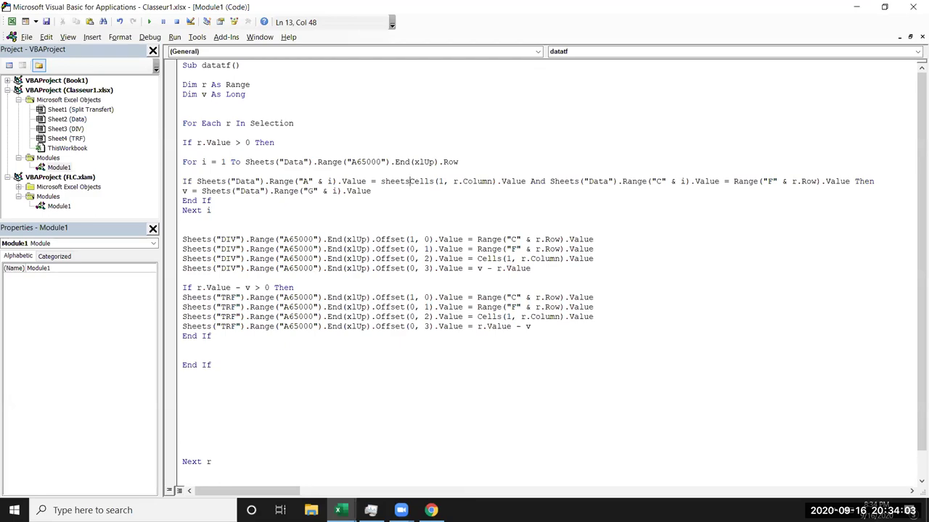
pyautogui.write('(')
pyautogui.hotkey('alt', 'F11')
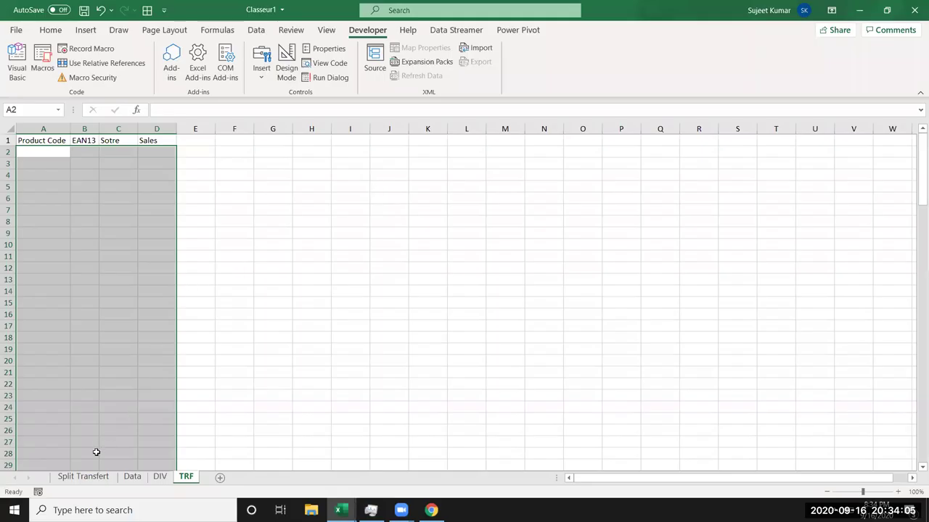
pyautogui.click(83, 476)
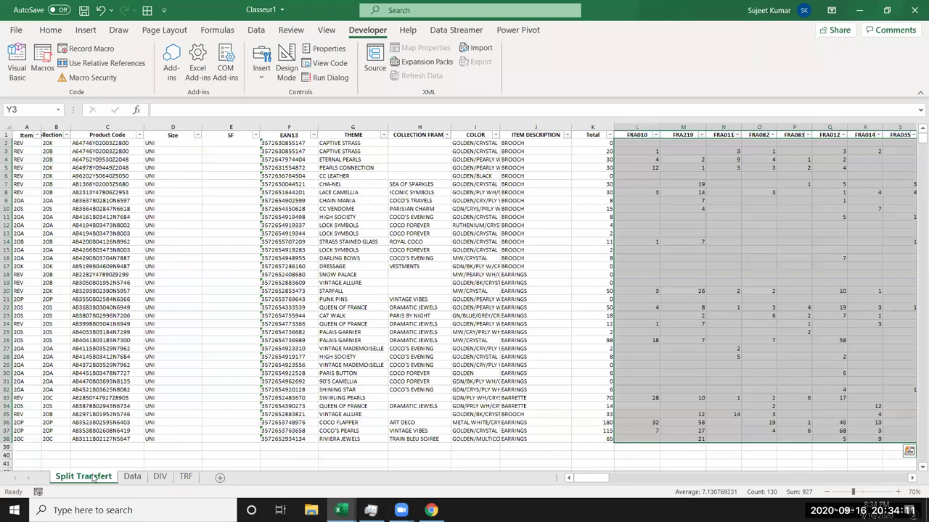
# Prefix both Cells(1, r.Column) and Range("F" & r.Row) with Sheets("Split Transfert").
pyautogui.hotkey('alt', 'F11')
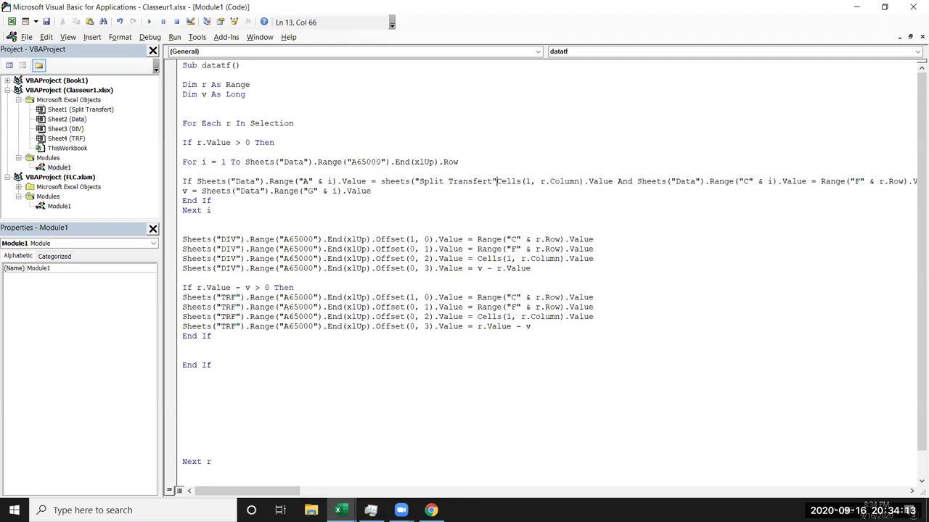
pyautogui.write('.')
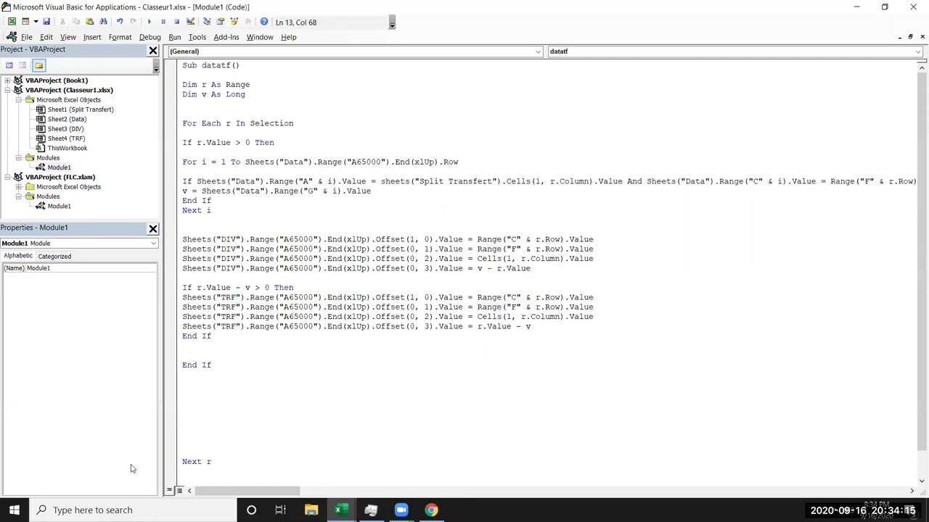
pyautogui.moveTo(381, 182); pyautogui.dragTo(506, 182)
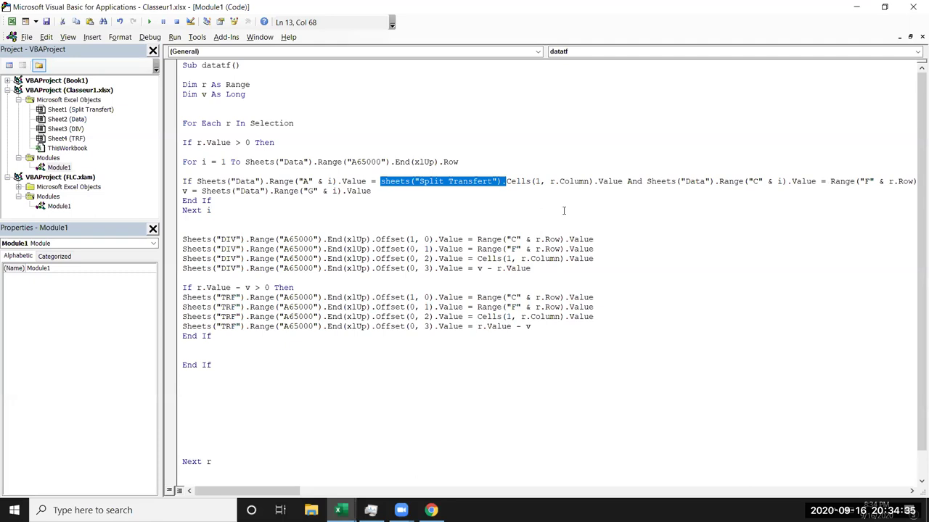
pyautogui.click(606, 195)
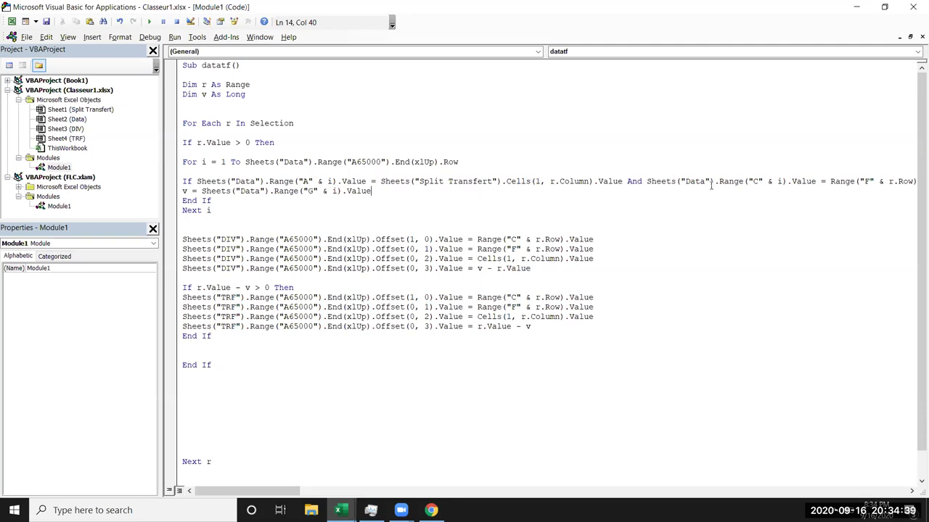
pyautogui.click(826, 183)
pyautogui.click(829, 184)
pyautogui.write('sheets("Split Transfert").')
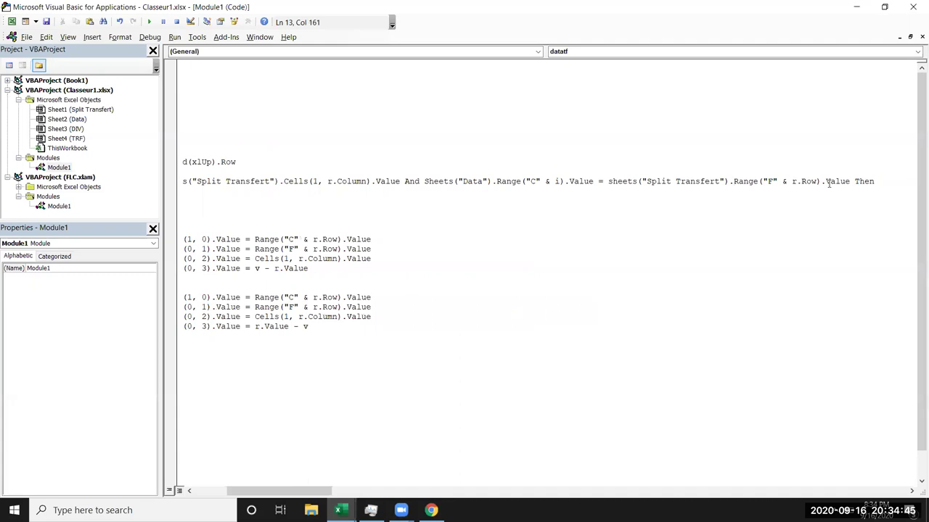
pyautogui.click(736, 214)
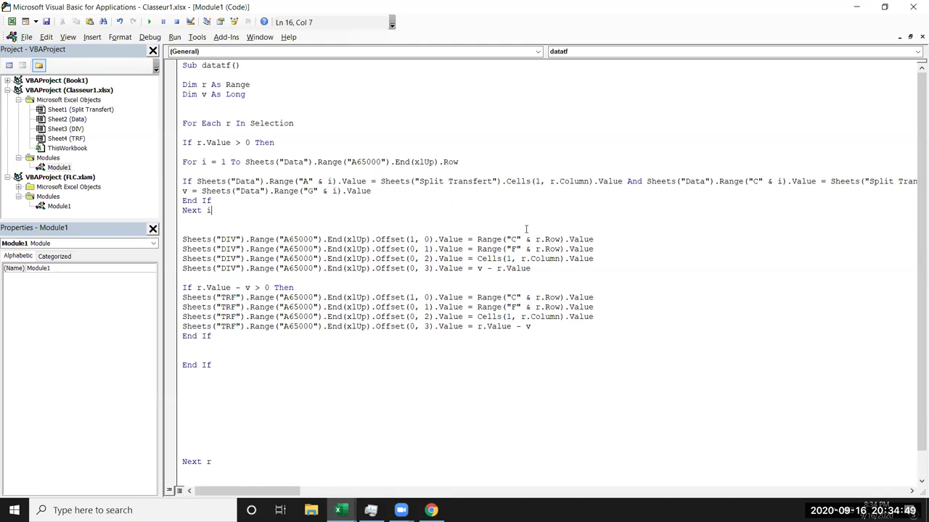
pyautogui.hotkey('alt', 'Tab')
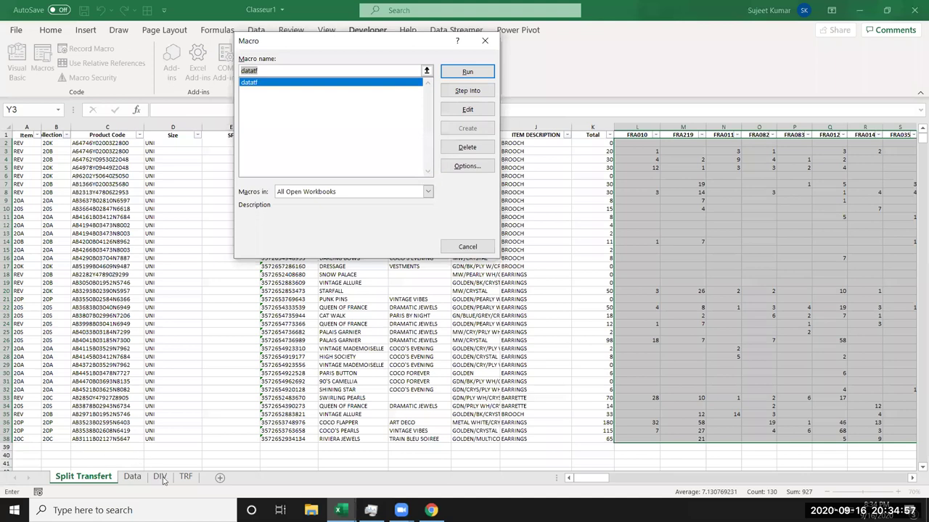
# Run datatf from the Macro dialog and return to its code.
pyautogui.press('Return')
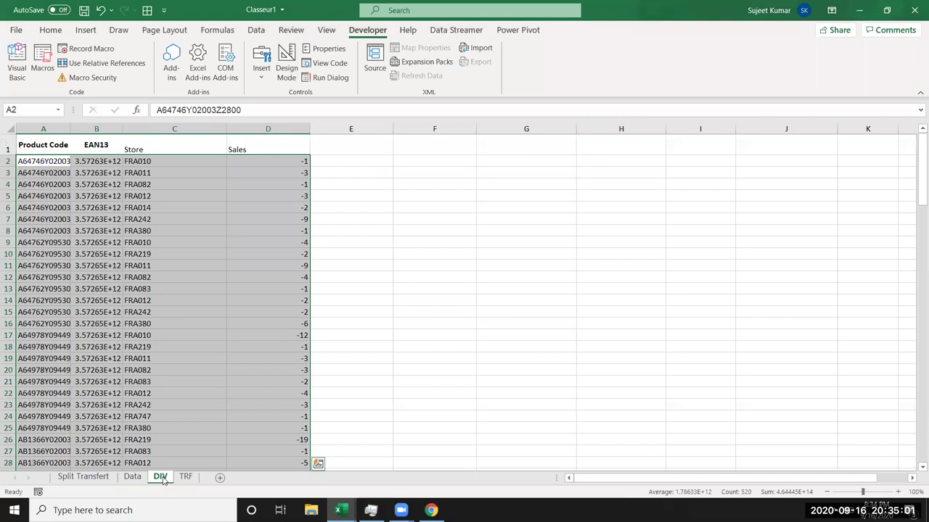
pyautogui.hotkey('alt', 'F11')
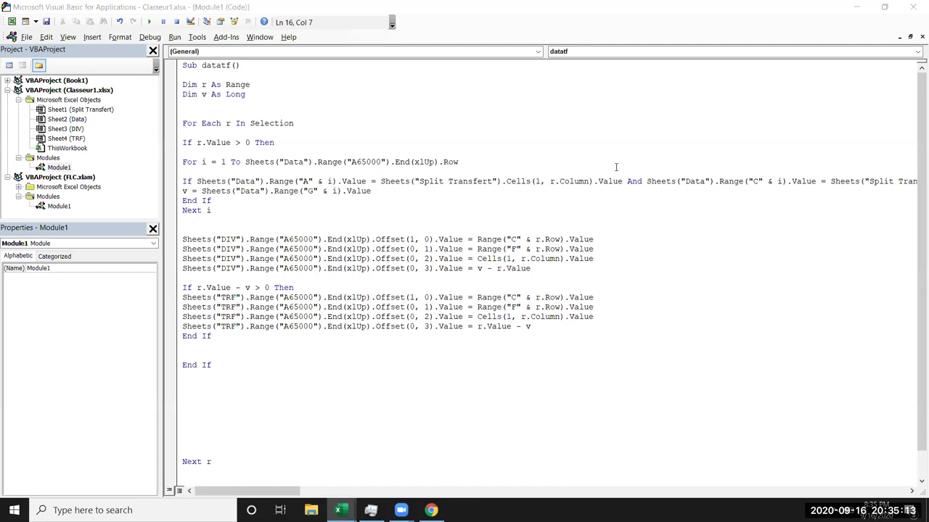
# Step through datatf's loop line by line with F8, then reset the run.
pyautogui.press('super+p')
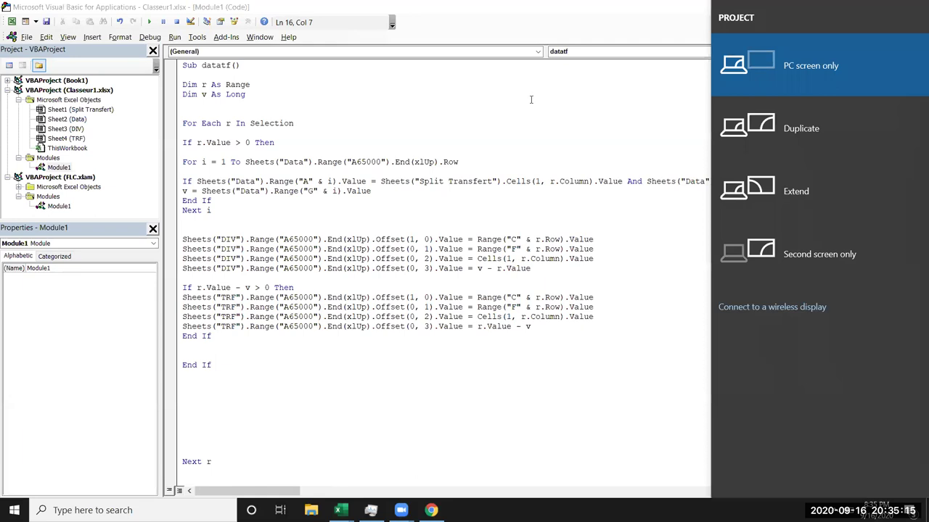
pyautogui.click(531, 99)
pyautogui.press('F8')
pyautogui.press('F8')
pyautogui.press('F8')
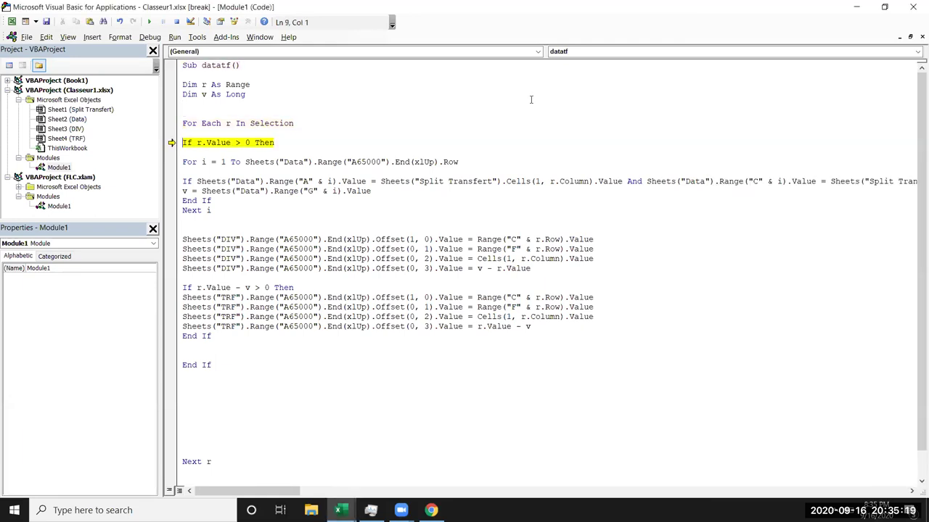
pyautogui.press('F8')
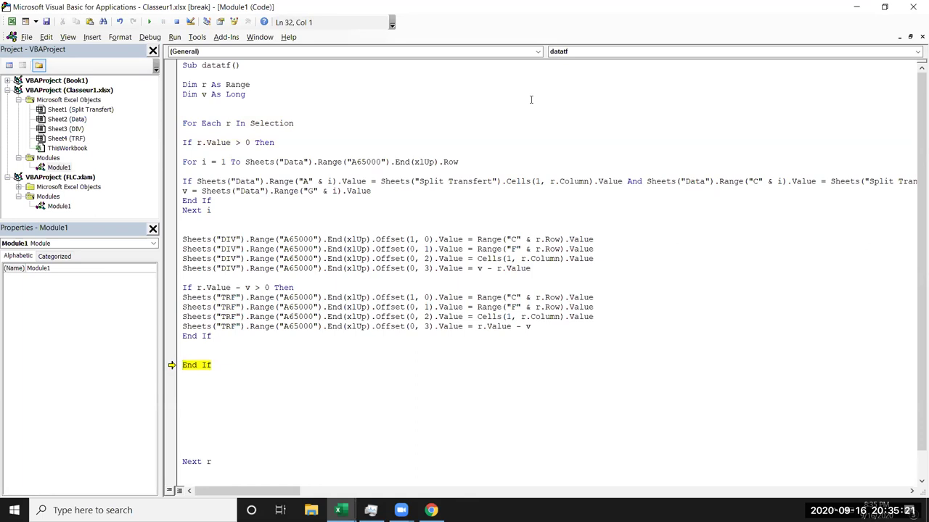
pyautogui.press('F8')
pyautogui.press('F8')
pyautogui.press('F8')
pyautogui.press('F8')
pyautogui.press('F8')
pyautogui.press('F8')
pyautogui.press('F8')
pyautogui.press('F8')
pyautogui.press('F8')
pyautogui.press('F8')
pyautogui.press('F8')
pyautogui.press('F8')
pyautogui.press('F8')
pyautogui.press('F8')
pyautogui.press('F8')
pyautogui.press('F8')
pyautogui.press('F8')
pyautogui.press('F8')
pyautogui.press('F8')
pyautogui.press('F8')
pyautogui.press('F8')
pyautogui.press('F8')
pyautogui.press('F8')
pyautogui.press('F8')
pyautogui.press('F8')
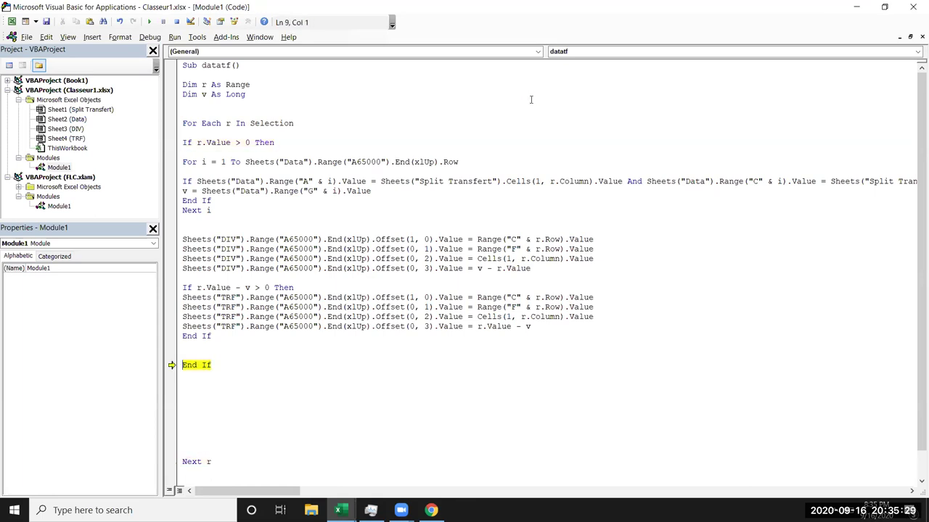
pyautogui.press('F8')
pyautogui.press('F8')
pyautogui.press('F8')
pyautogui.press('F8')
pyautogui.press('F8')
pyautogui.press('F8')
pyautogui.press('F8')
pyautogui.press('F8')
pyautogui.press('F8')
pyautogui.press('F8')
pyautogui.press('F8')
pyautogui.press('F8')
pyautogui.press('F8')
pyautogui.press('F8')
pyautogui.press('F8')
pyautogui.press('F8')
pyautogui.press('F8')
pyautogui.press('F8')
pyautogui.press('F8')
pyautogui.press('F8')
pyautogui.press('F8')
pyautogui.press('F8')
pyautogui.press('F8')
pyautogui.press('F8')
pyautogui.press('F8')
pyautogui.press('F8')
pyautogui.press('F8')
pyautogui.press('F8')
pyautogui.press('F8')
pyautogui.press('F8')
pyautogui.press('F8')
pyautogui.press('F8')
pyautogui.press('F8')
pyautogui.press('F8')
pyautogui.press('F8')
pyautogui.press('F8')
pyautogui.press('F8')
pyautogui.press('F8')
pyautogui.press('F8')
pyautogui.press('F8')
pyautogui.press('F8')
pyautogui.press('F8')
pyautogui.press('F8')
pyautogui.press('F8')
pyautogui.press('F8')
pyautogui.press('F8')
pyautogui.press('F8')
pyautogui.press('F8')
pyautogui.press('F8')
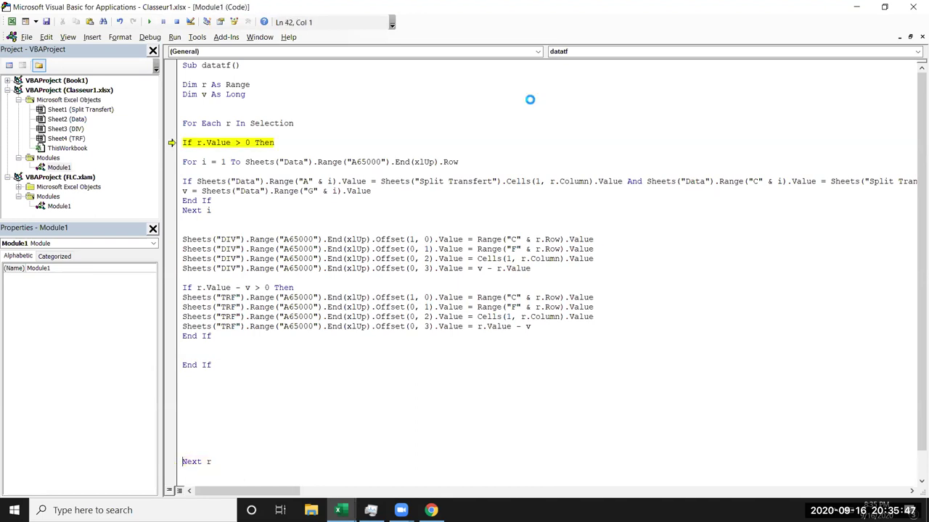
pyautogui.press('F8')
pyautogui.press('F8')
pyautogui.press('F8')
pyautogui.press('F8')
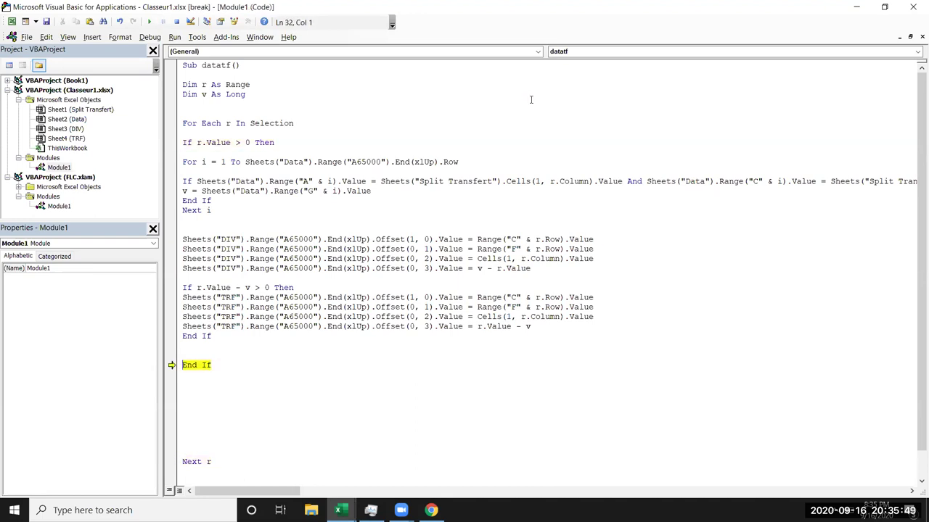
pyautogui.click(177, 22)
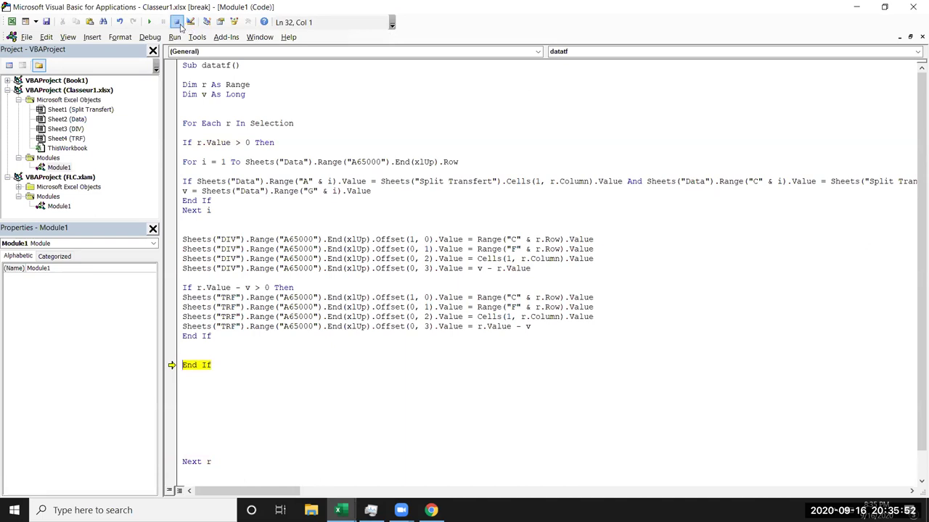
# Wrap the DIV output block in If v > 0 Then … End If.
pyautogui.click(194, 230)
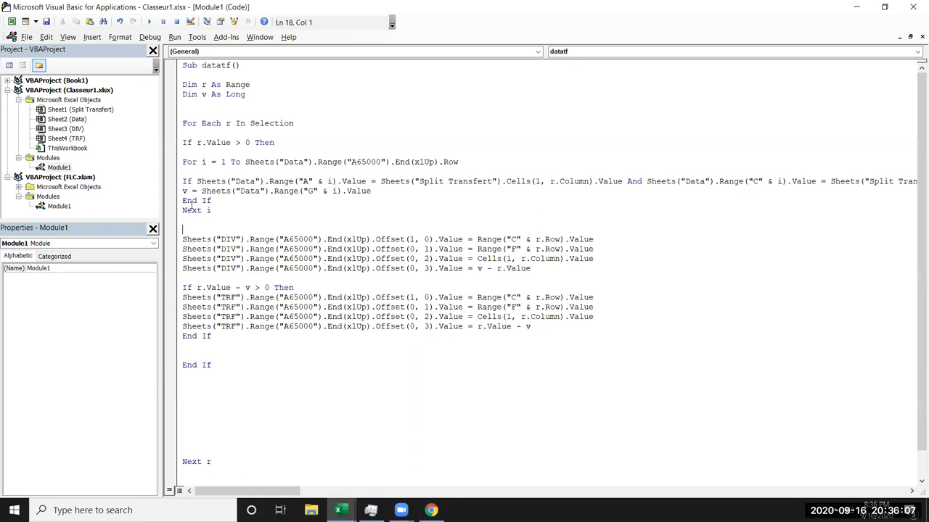
pyautogui.write('if v>0 then')
pyautogui.click(198, 353)
pyautogui.write('end if')
# Compare the Split Transfert and Data sheets in the workbook.
pyautogui.click(251, 343)
pyautogui.hotkey('alt', 'F11')
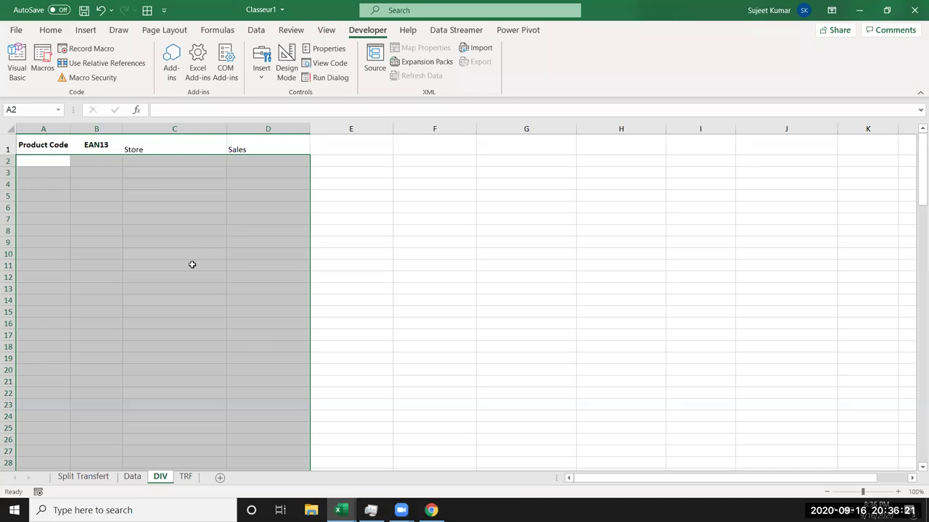
pyautogui.click(92, 482)
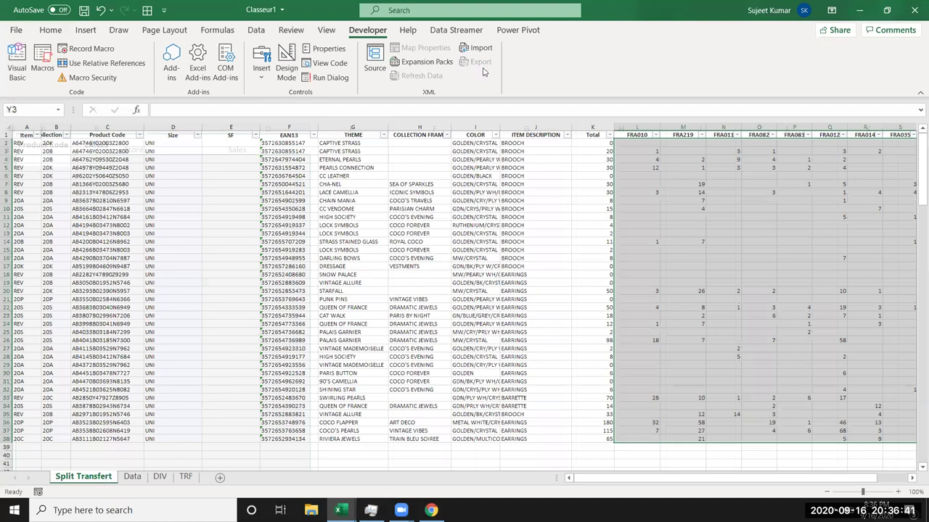
pyautogui.click(141, 480)
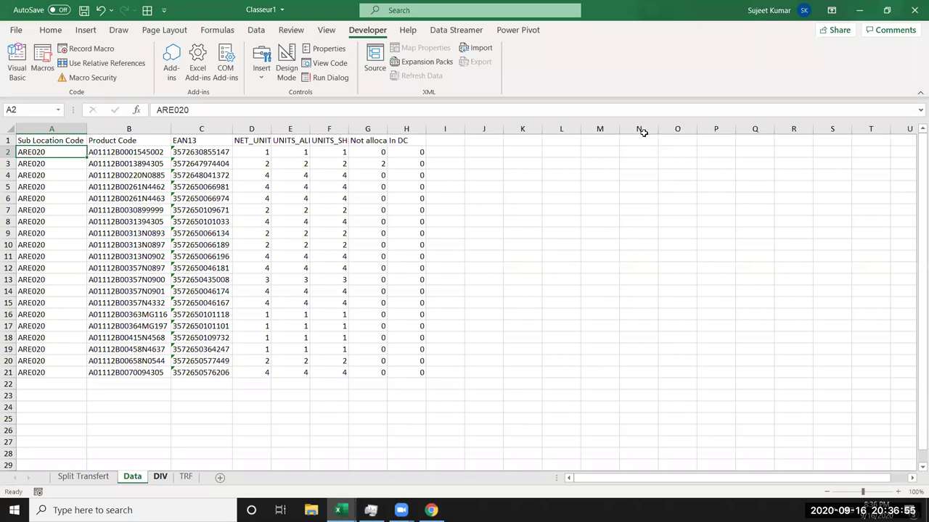
pyautogui.hotkey('ctrl', 'pageup')
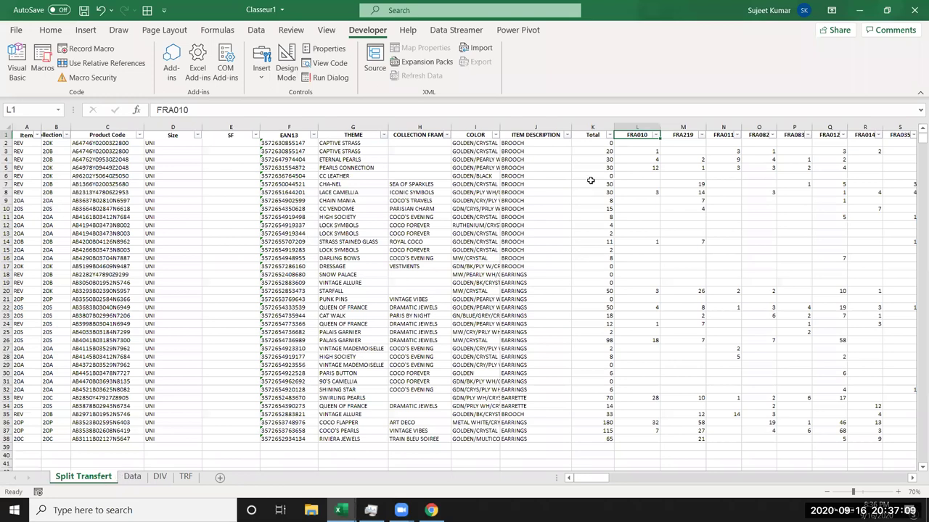
# Copy the FRA219 store header from Split Transfert to relabel Data rows 8–12.
pyautogui.hotkey('ctrl', 'c')
pyautogui.click(687, 136)
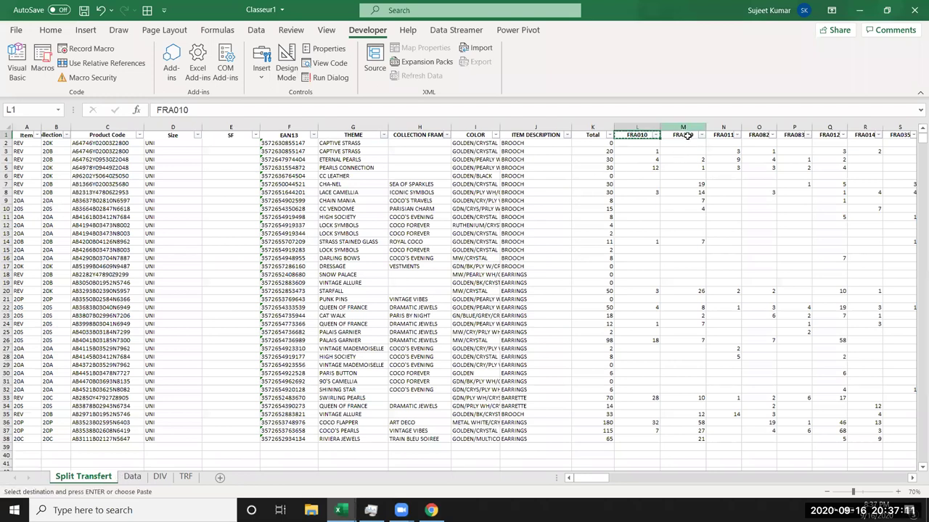
pyautogui.click(688, 135)
pyautogui.hotkey('ctrl', 'c')
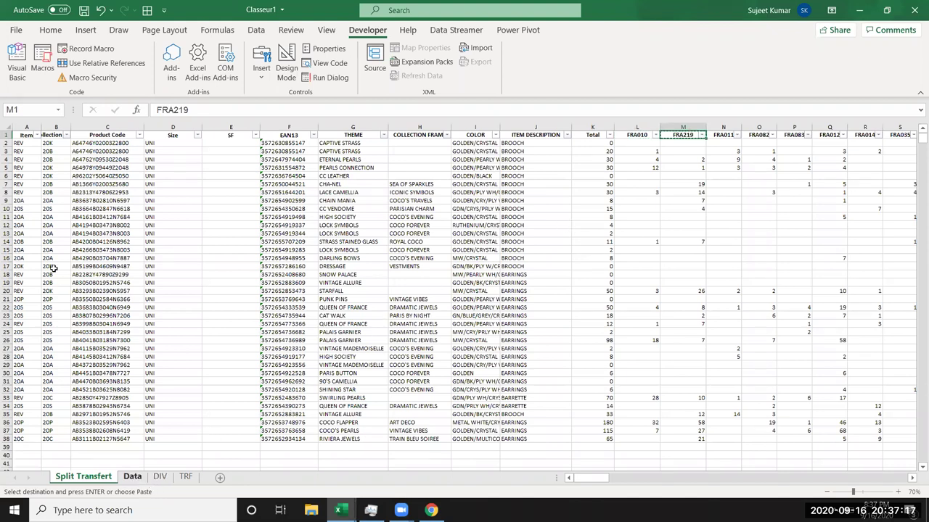
pyautogui.hotkey('ctrl', 'pagedown')
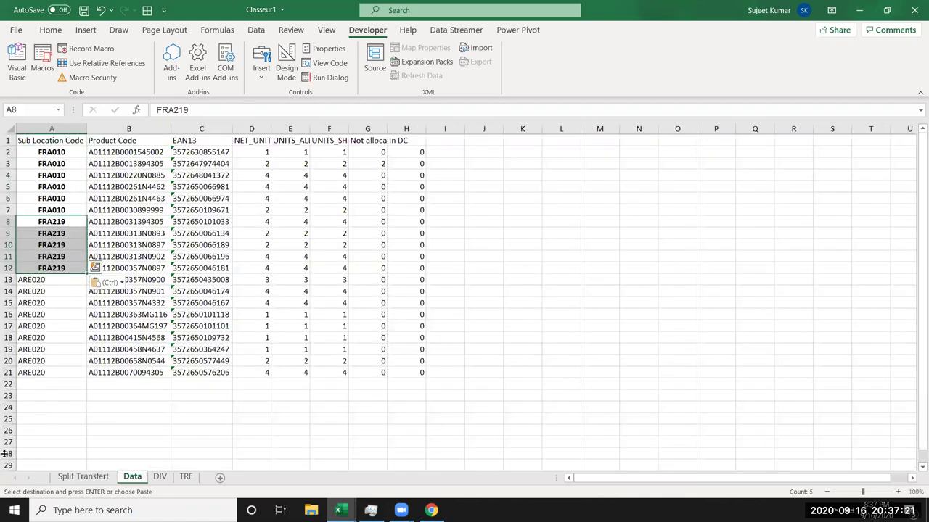
pyautogui.click(68, 480)
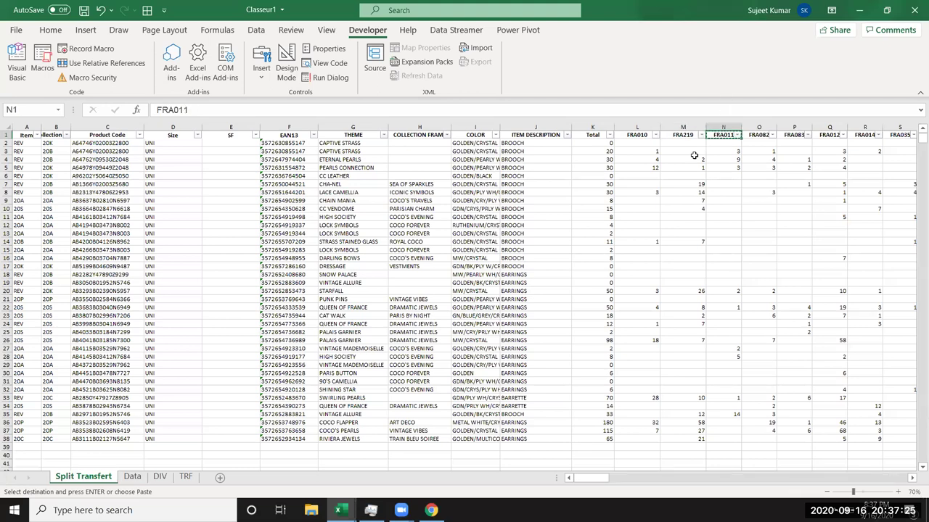
pyautogui.click(142, 477)
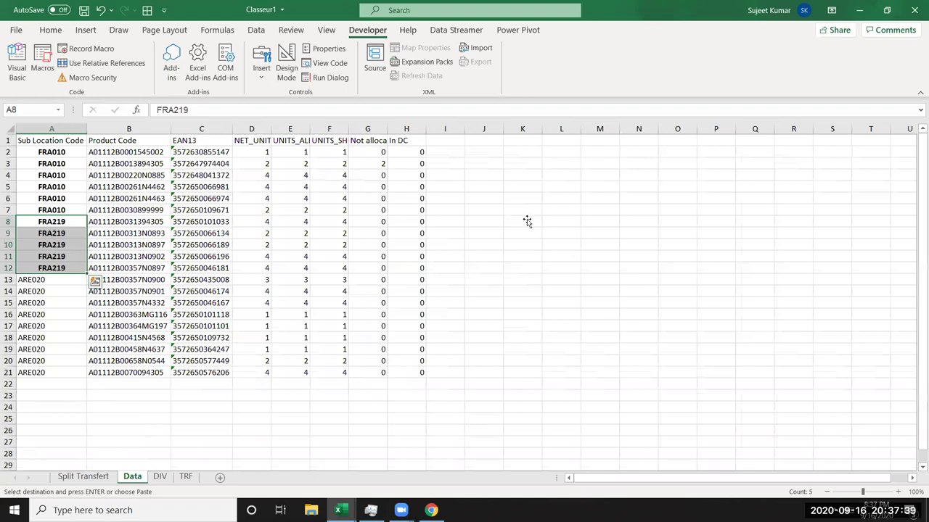
pyautogui.hotkey('ctrl', 'pageup')
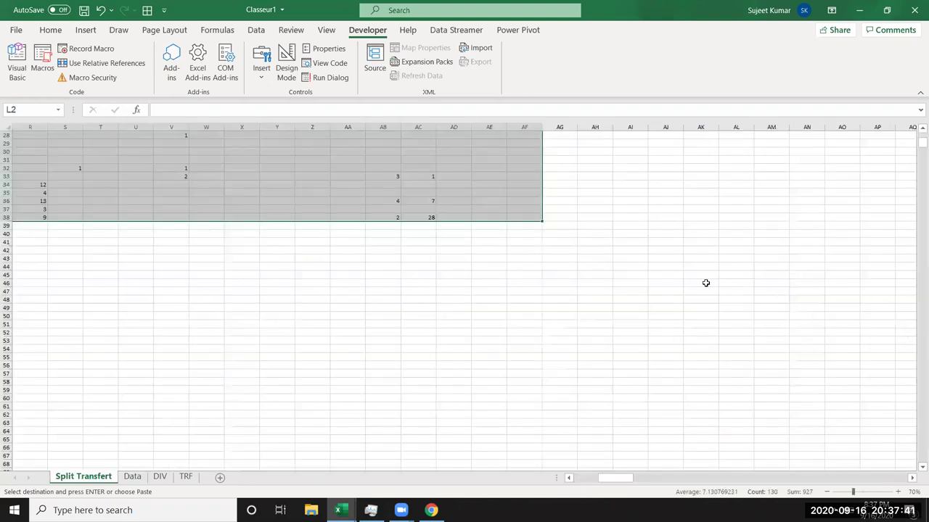
# Run the datatf macro and compare its output across the Data, DIV and TRF sheets.
pyautogui.click(42, 64)
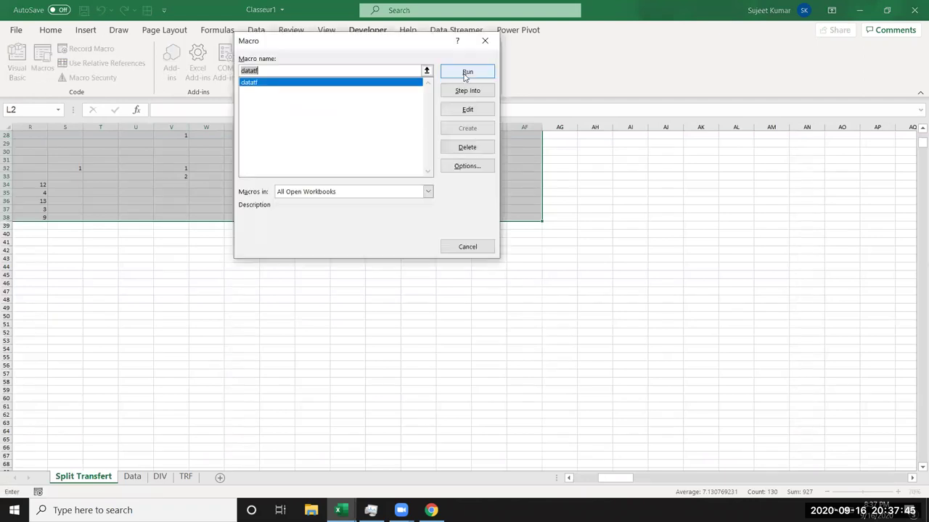
pyautogui.click(465, 73)
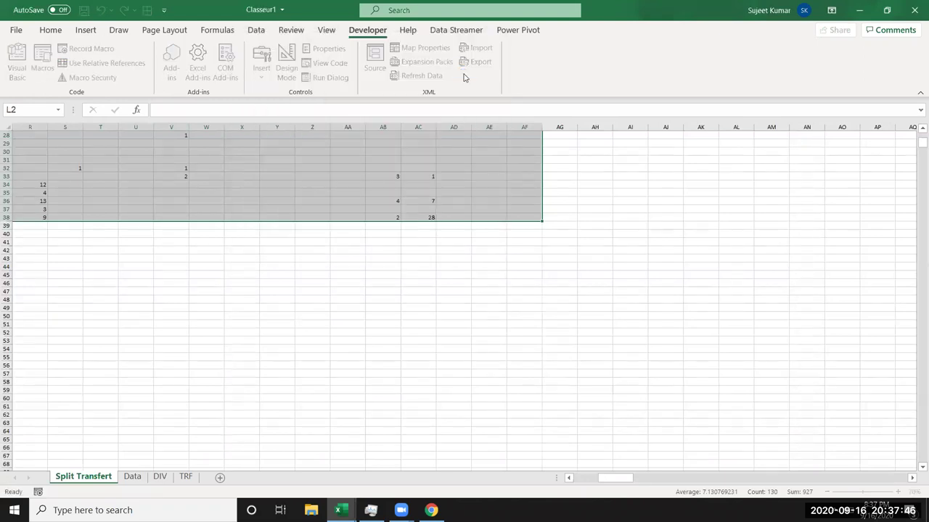
pyautogui.click(134, 478)
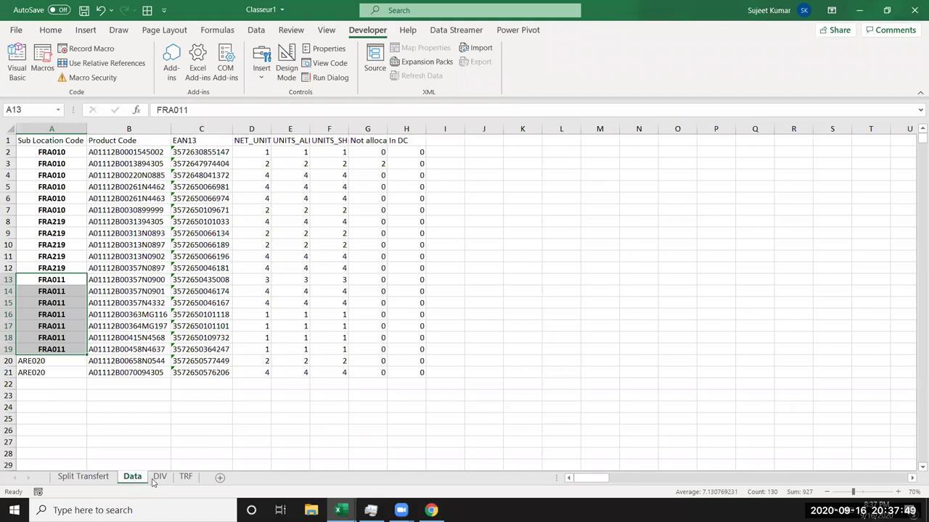
pyautogui.click(161, 478)
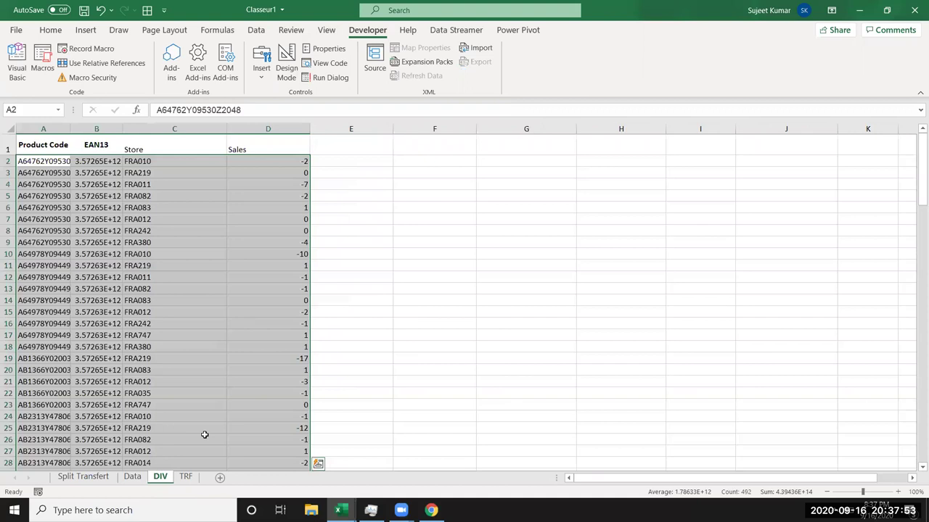
pyautogui.click(192, 481)
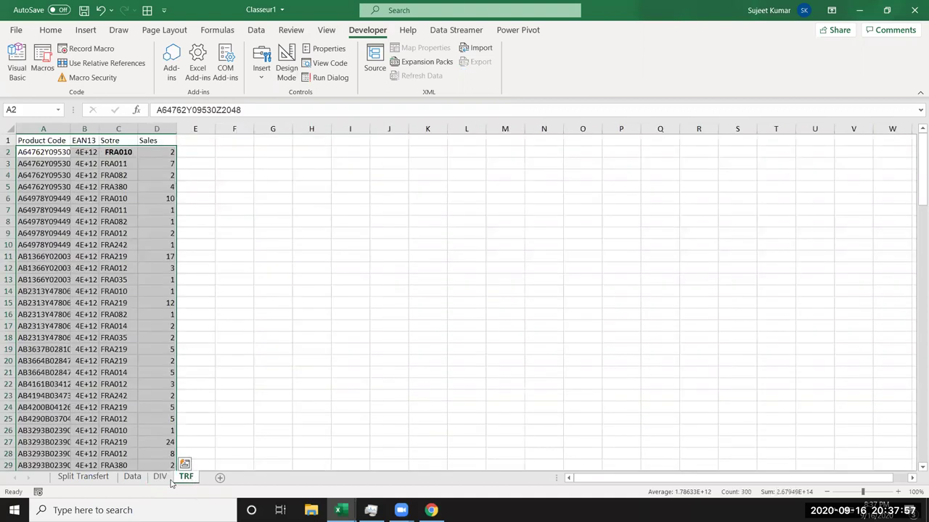
pyautogui.click(161, 480)
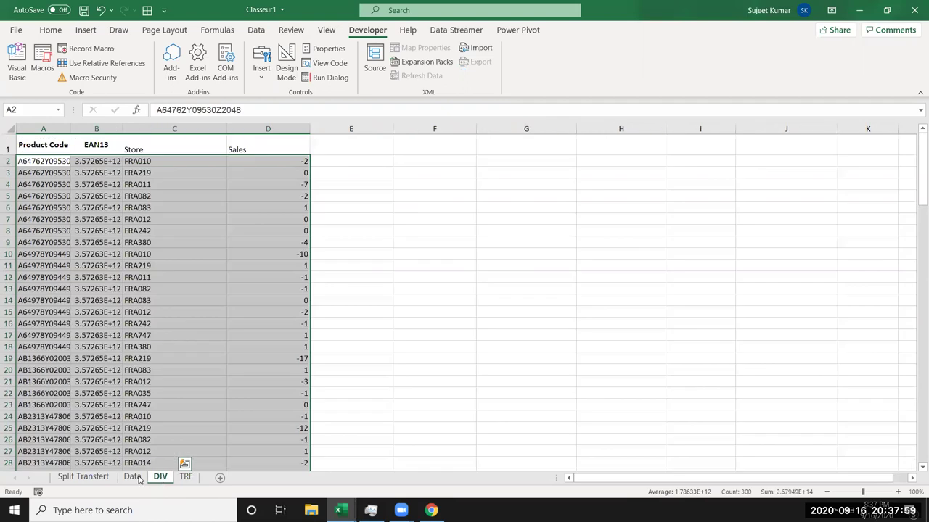
pyautogui.click(134, 478)
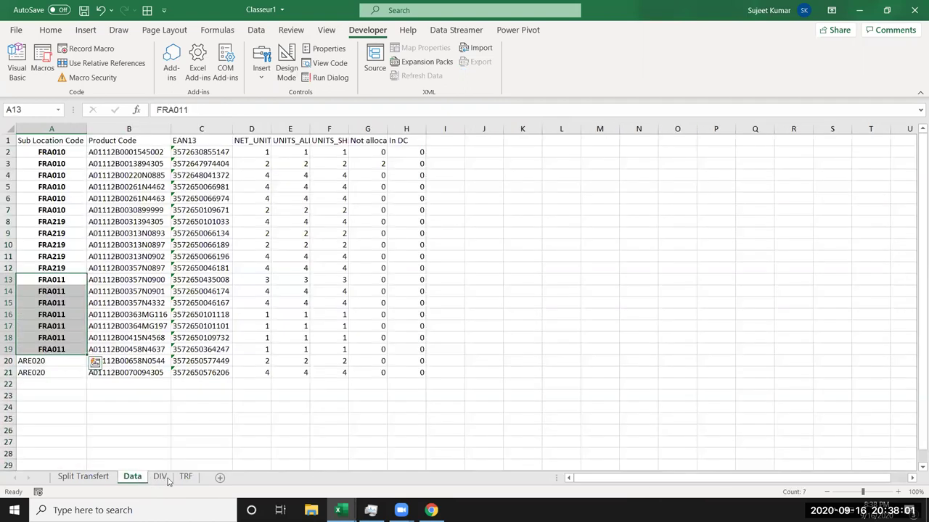
pyautogui.click(161, 479)
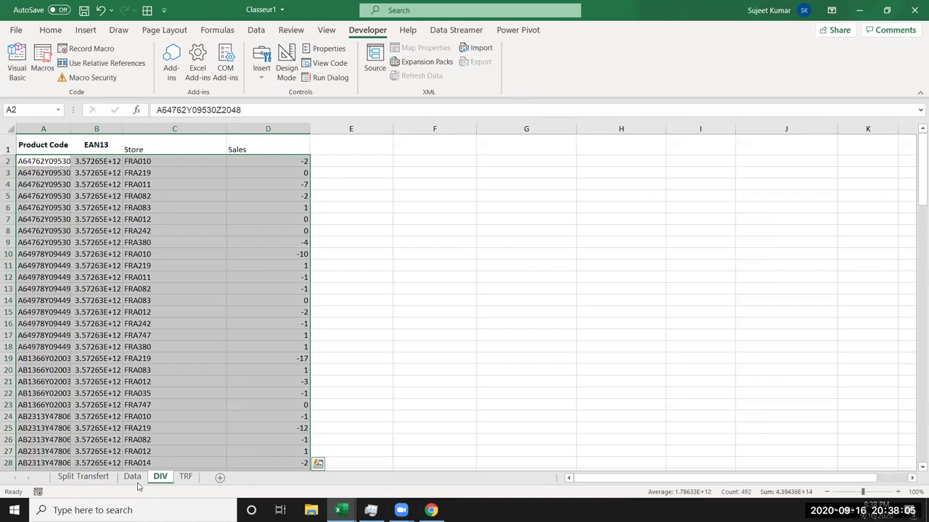
# Insert the line 'v = 0' just above Next r in datatf and return to Excel.
pyautogui.click(136, 482)
pyautogui.hotkey('alt', 'F11')
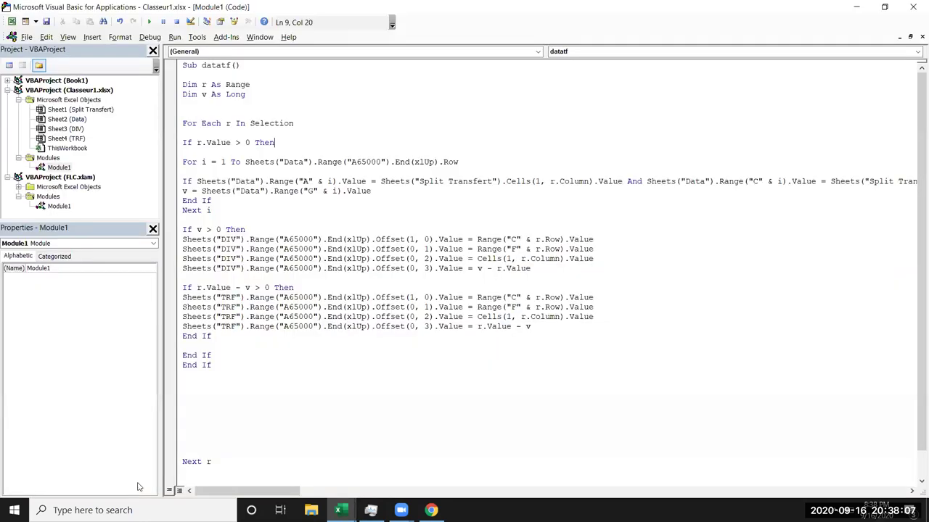
pyautogui.click(221, 354)
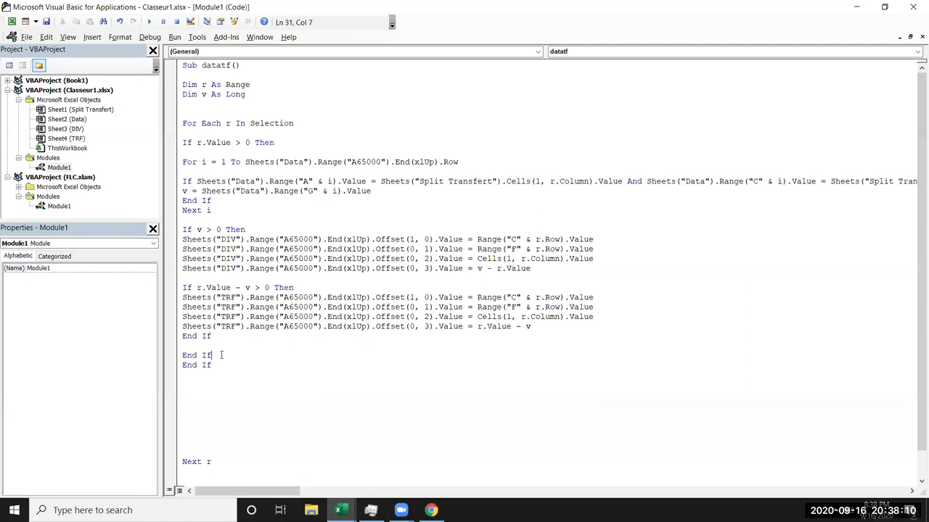
pyautogui.click(198, 386)
pyautogui.write('v = 0')
pyautogui.click(235, 337)
pyautogui.hotkey('alt', 'F11')
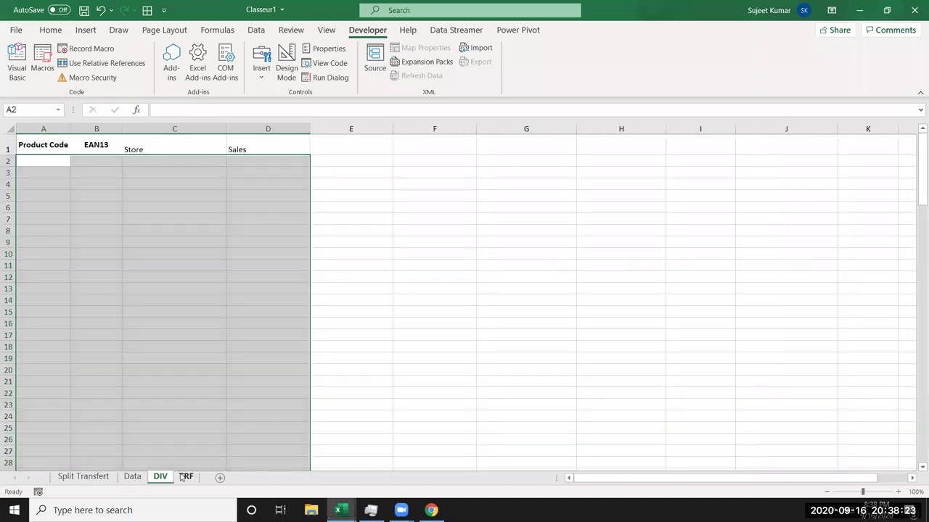
# Rerun the datatf macro from the Split Transfert sheet.
pyautogui.click(183, 477)
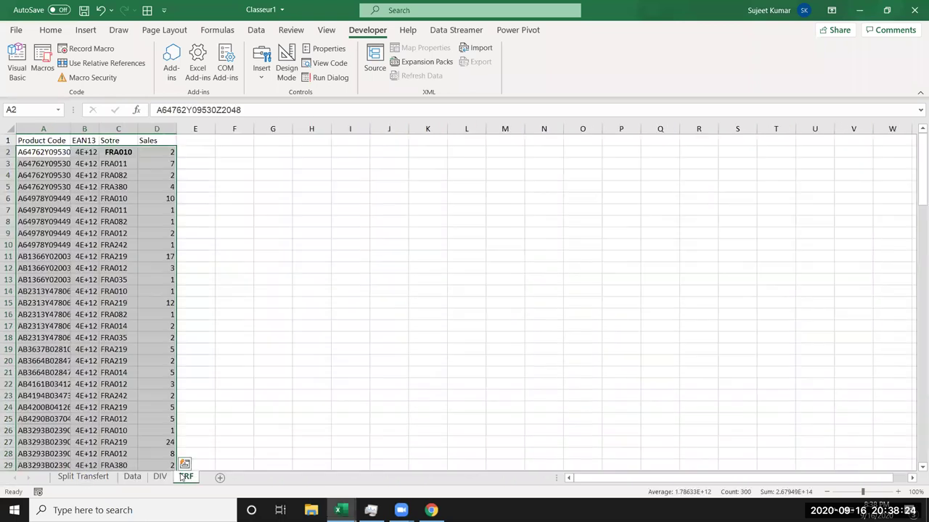
pyautogui.click(133, 479)
pyautogui.click(108, 480)
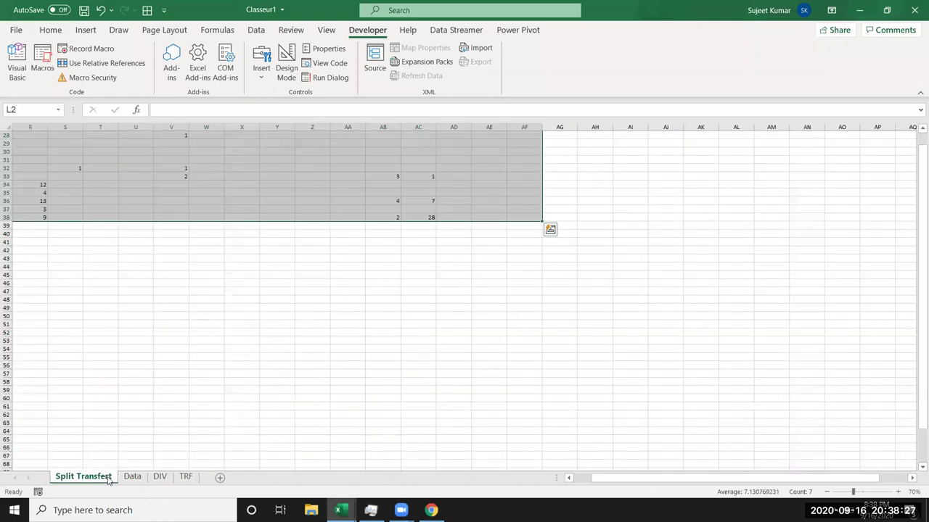
pyautogui.click(42, 62)
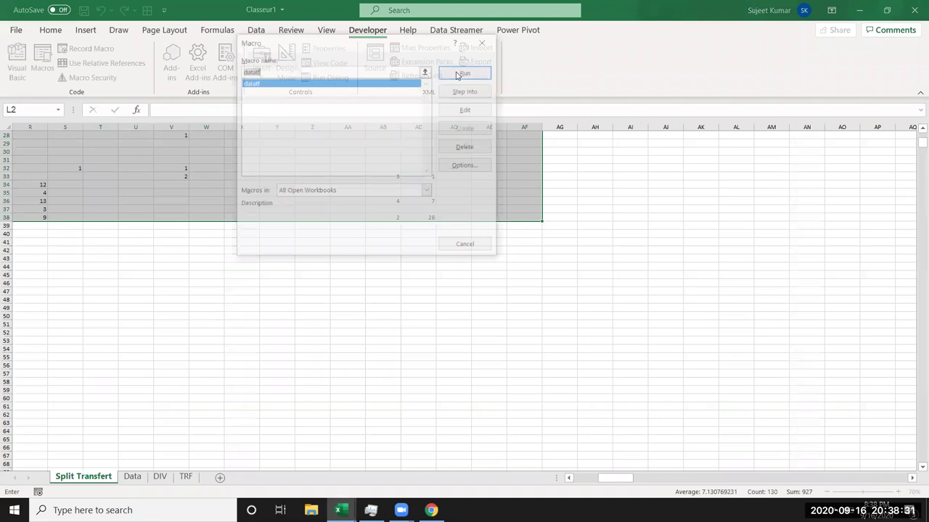
pyautogui.click(160, 478)
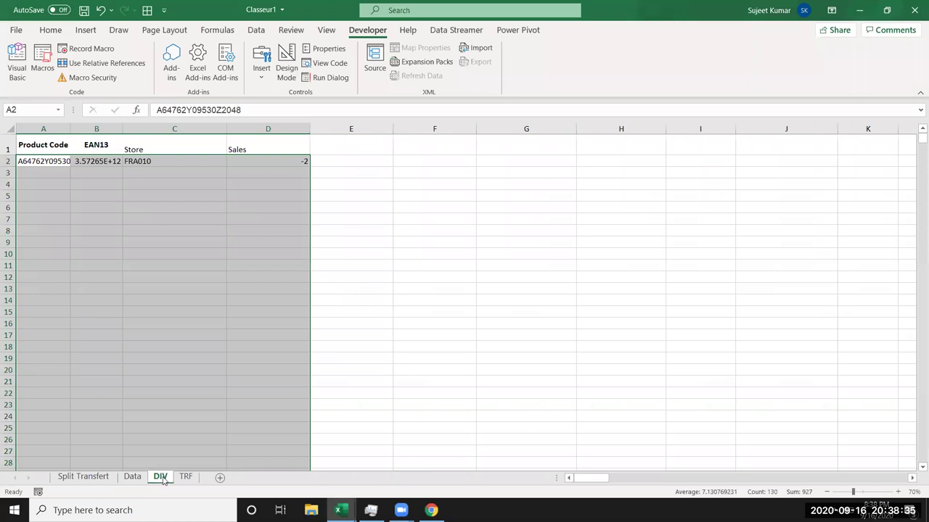
# Check the single FRA010 row on the TRF sheet and glance at the macro code.
pyautogui.click(185, 477)
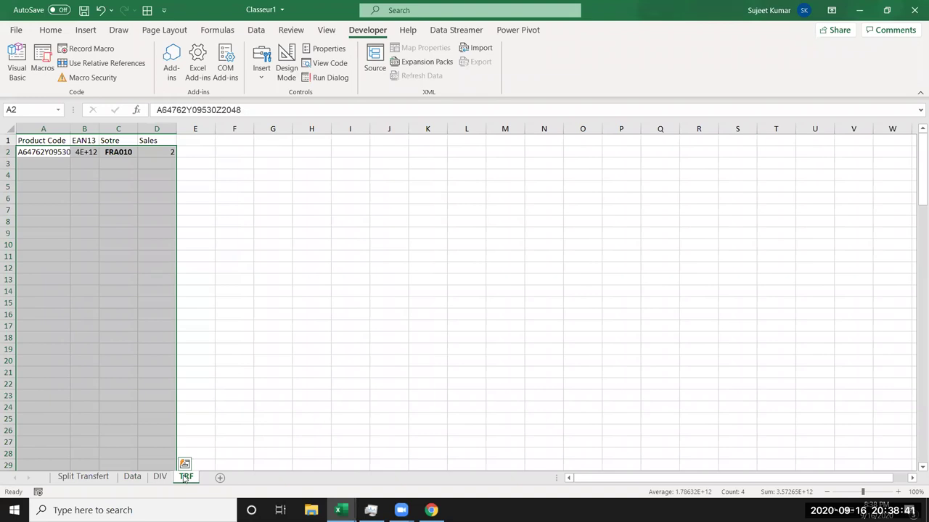
pyautogui.hotkey('alt', 'F11')
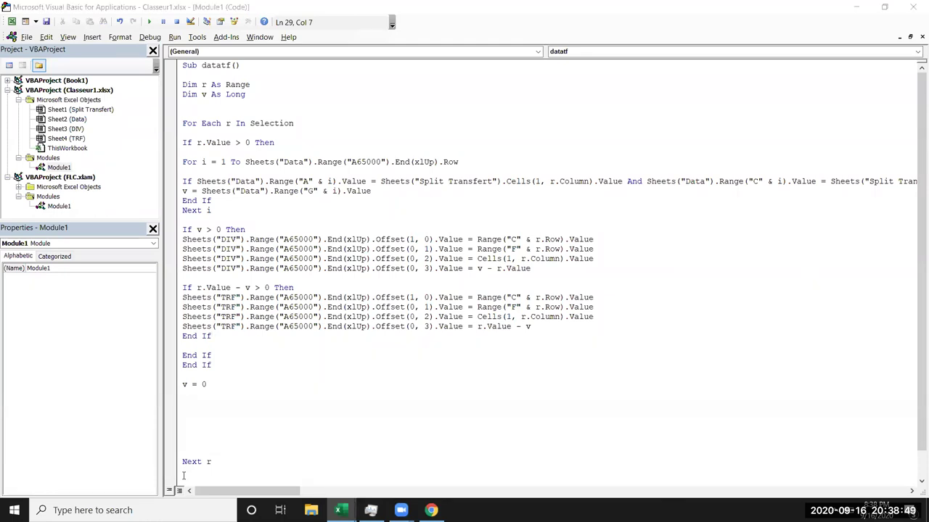
pyautogui.hotkey('alt', 'F11')
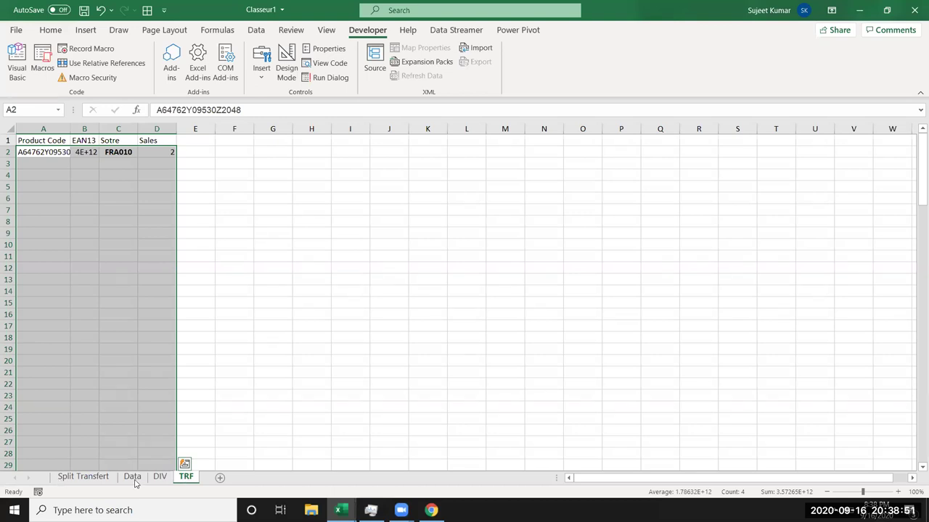
# Select Data values G2:G21 and check column C in the macro's Data range reference.
pyautogui.click(134, 481)
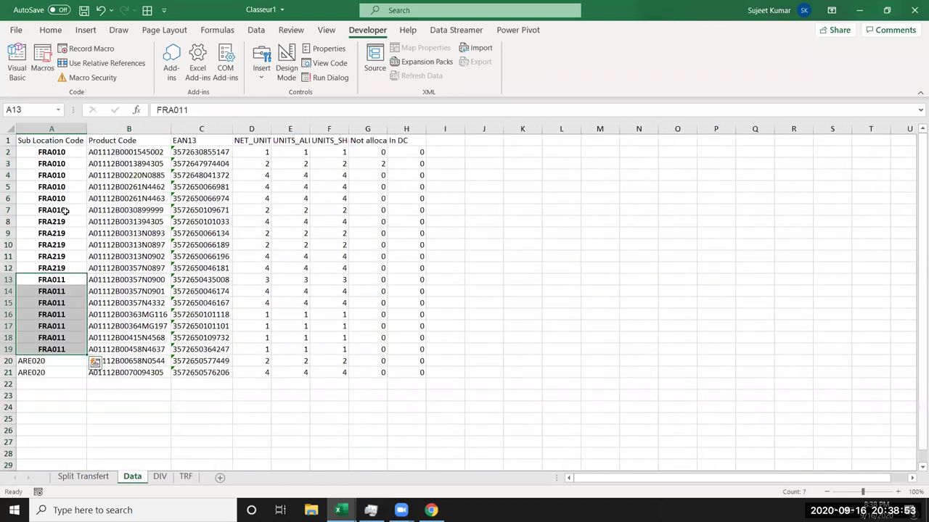
pyautogui.click(369, 151)
pyautogui.moveTo(378, 234); pyautogui.dragTo(371, 370)
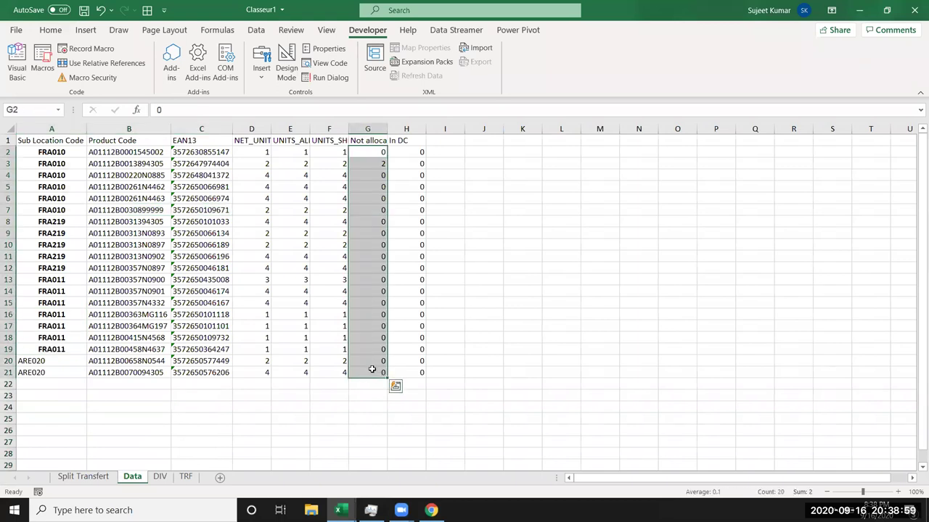
pyautogui.hotkey('alt', 'F11')
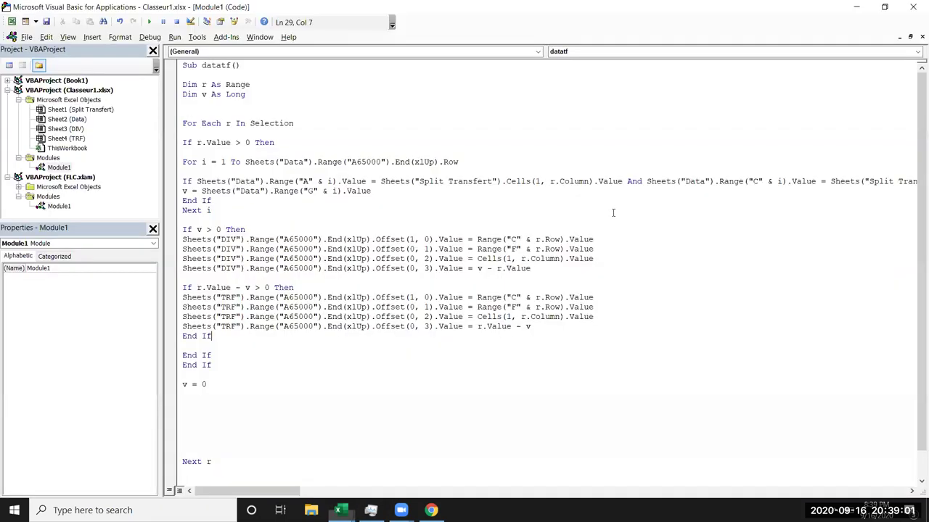
pyautogui.click(311, 190)
pyautogui.doubleClick(311, 191)
pyautogui.hotkey('alt', 'F11')
pyautogui.hotkey('ctrl', 'shift', 'Down')
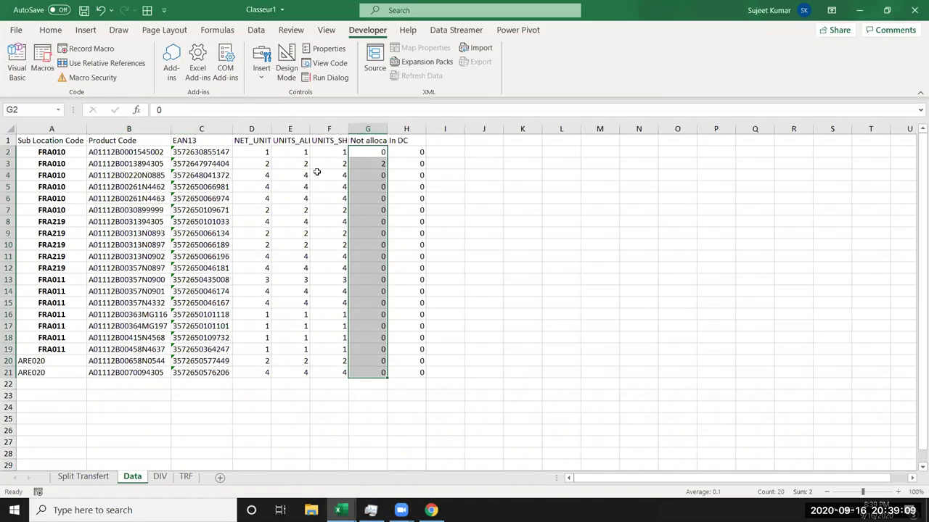
# Paste the values onto Split Transfert and check the DIV and Data sheets.
pyautogui.click(94, 479)
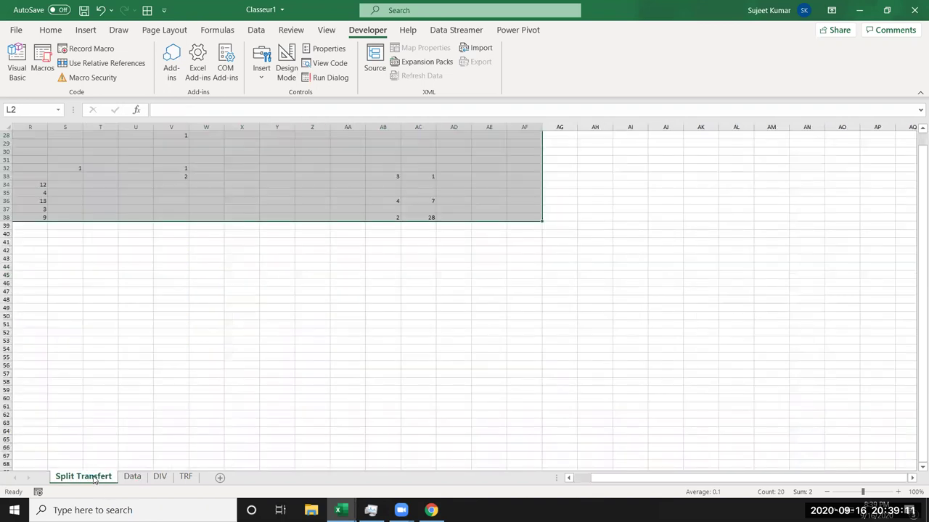
pyautogui.hotkey('ctrl', 'v')
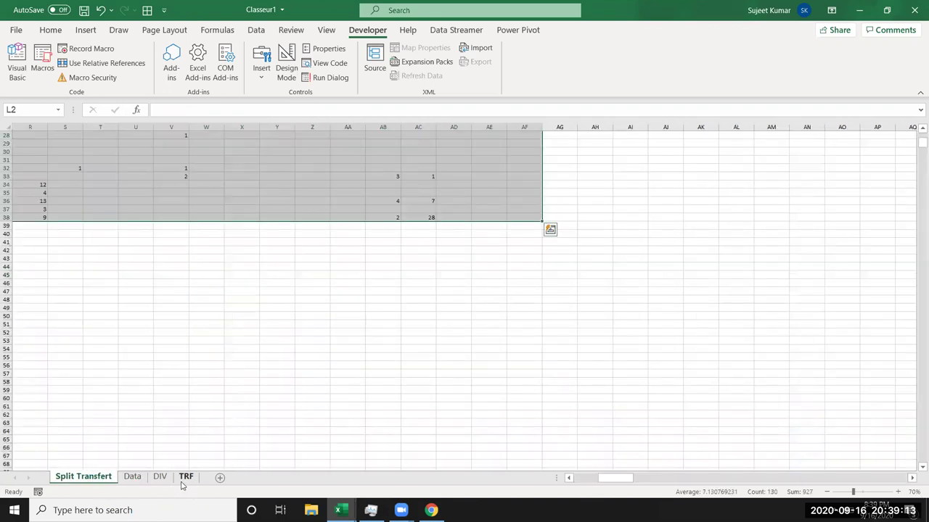
pyautogui.click(161, 479)
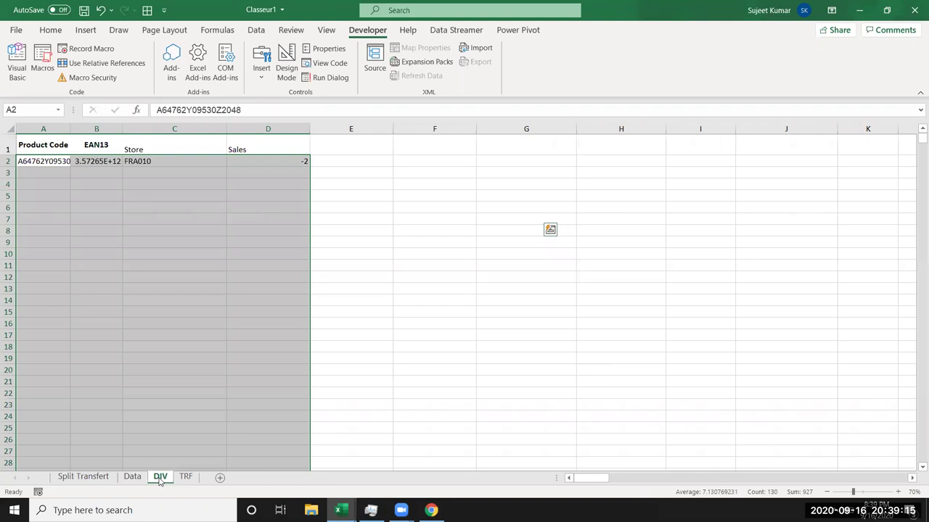
pyautogui.click(134, 478)
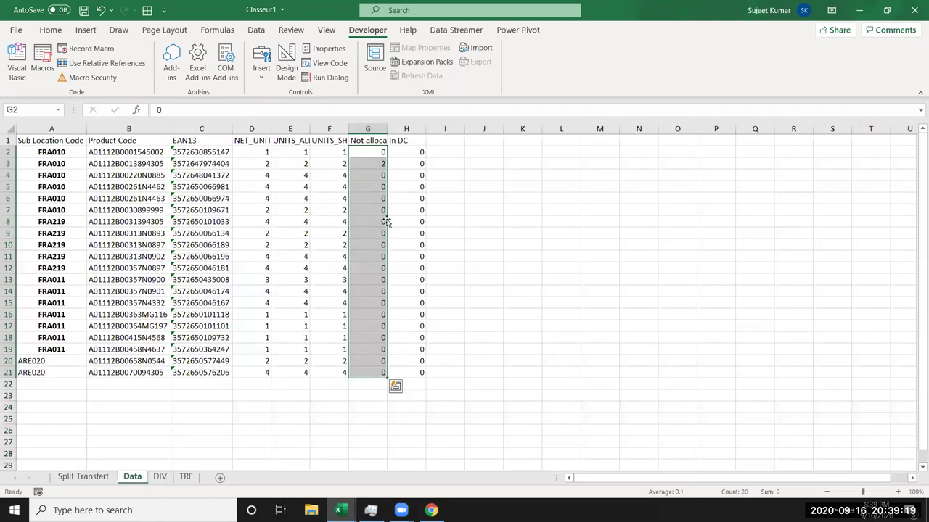
pyautogui.hotkey('alt', 'F11')
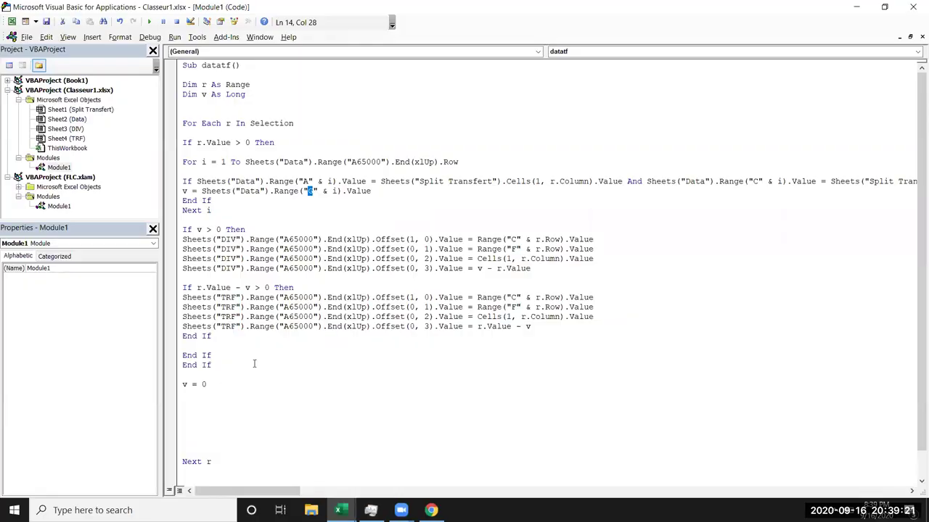
# Delete '- r.Value' so DIV sales is v alone, then view Excel's Data sheet.
pyautogui.click(540, 271)
pyautogui.press('BackSpace')
pyautogui.press('BackSpace')
pyautogui.press('BackSpace')
pyautogui.press('BackSpace')
pyautogui.press('BackSpace')
pyautogui.press('BackSpace')
pyautogui.press('BackSpace')
pyautogui.press('BackSpace')
pyautogui.press('BackSpace')
pyautogui.hotkey('alt', 'F11')
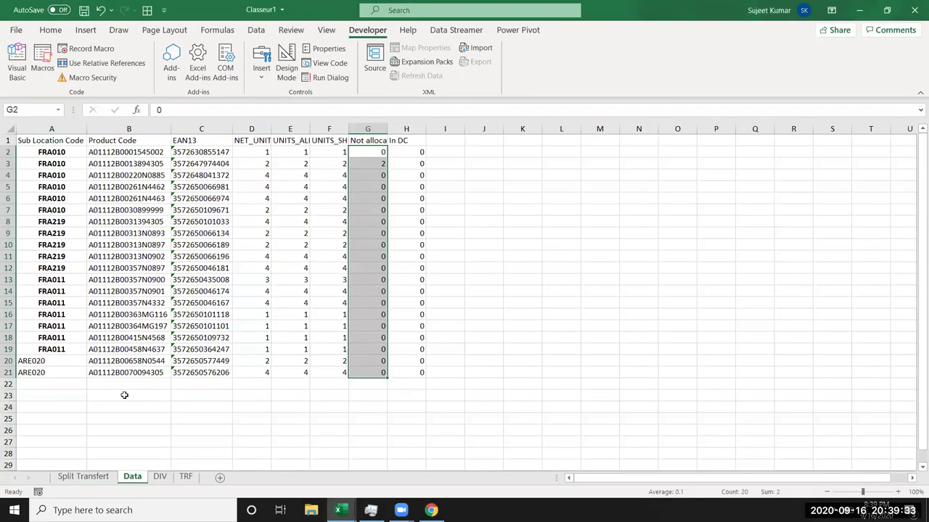
pyautogui.hotkey('alt', 'F11')
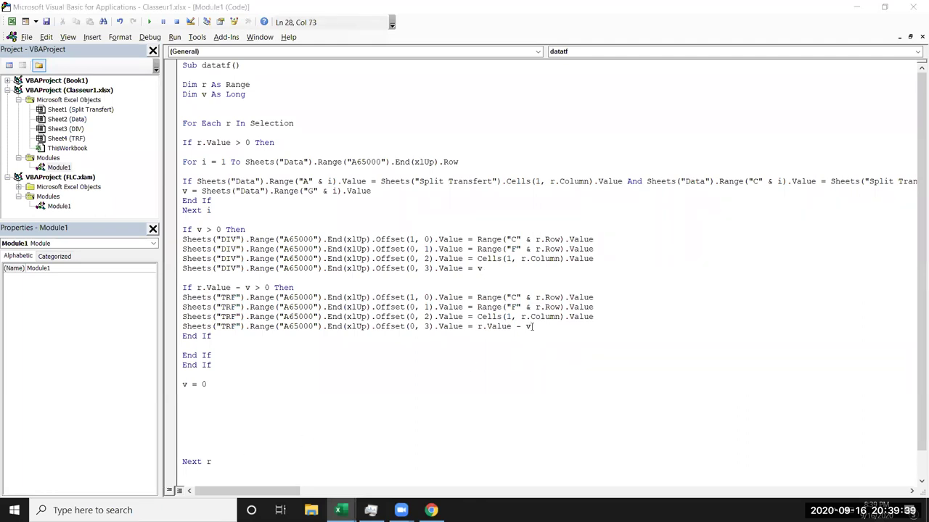
pyautogui.hotkey('alt', 'F11')
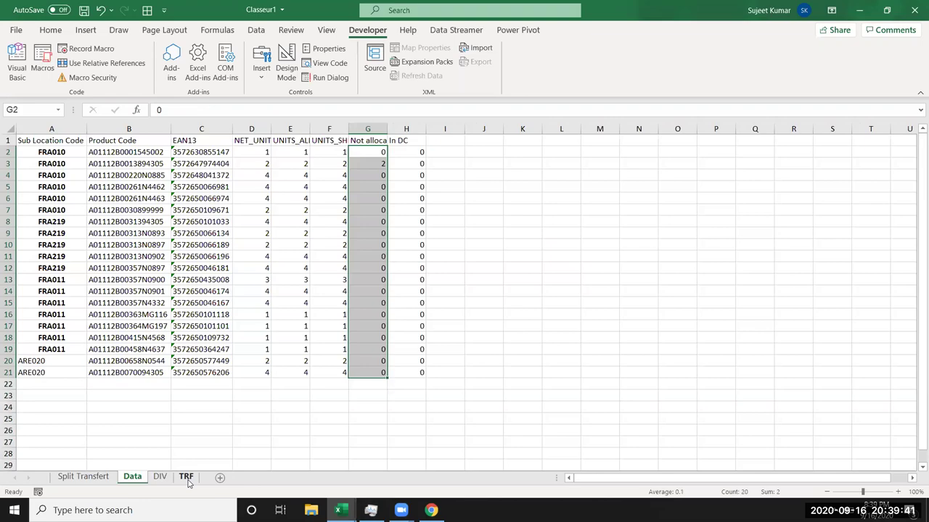
pyautogui.hotkey('alt', 'F11')
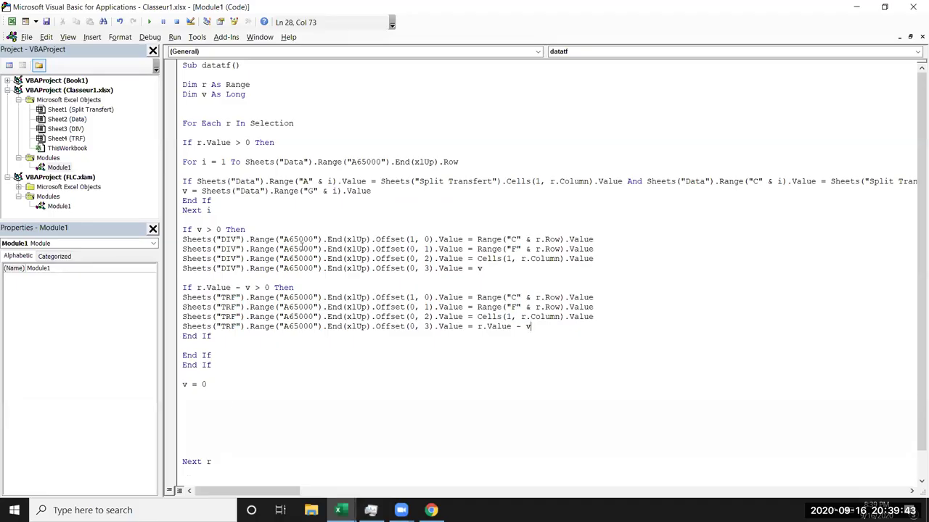
pyautogui.click(305, 124)
pyautogui.hotkey('alt', 'F11')
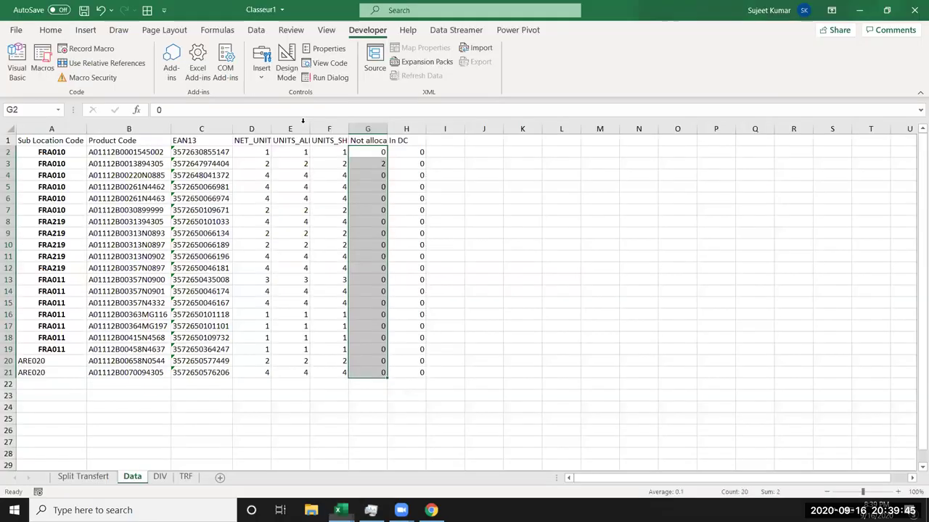
# Zoom out on Split Transfert and scroll right to survey the whole store quantity matrix.
pyautogui.rightClick(88, 482)
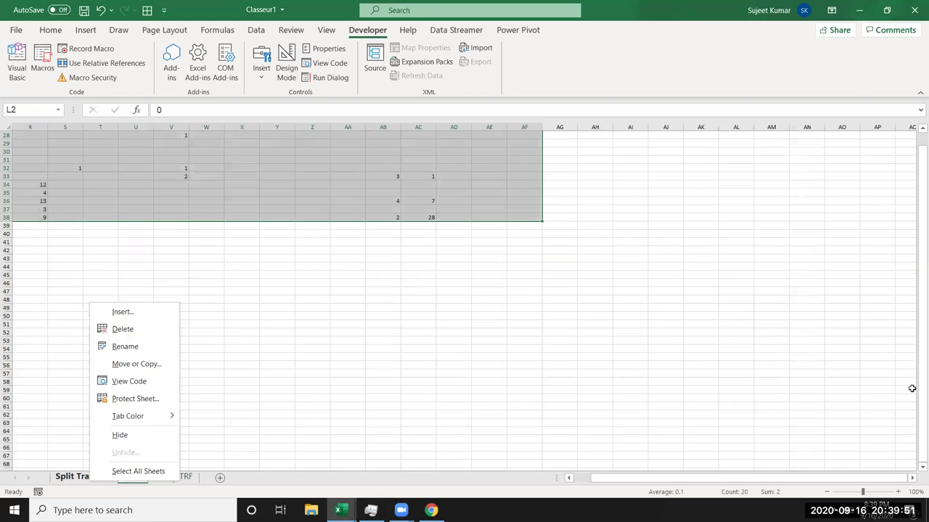
pyautogui.press('Escape')
pyautogui.hotkey('ctrl', 'v')
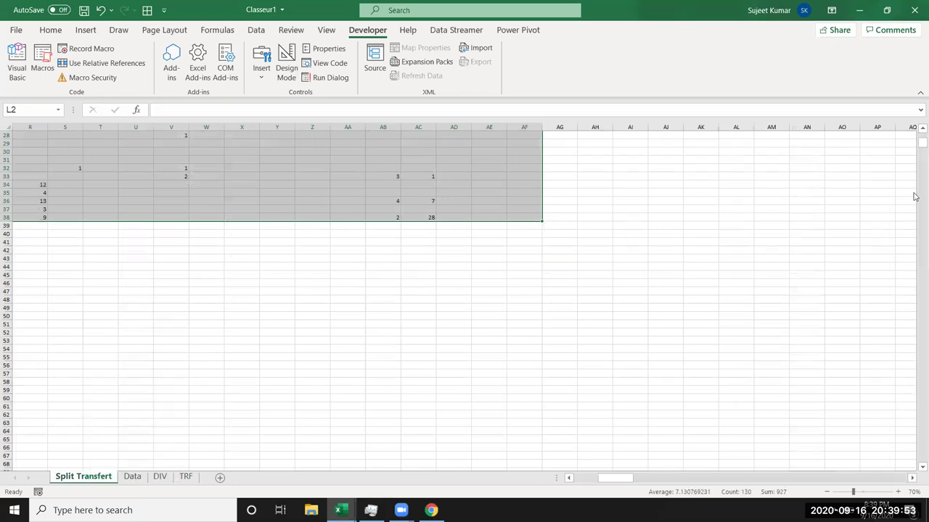
pyautogui.moveTo(915, 145); pyautogui.dragTo(916, 133)
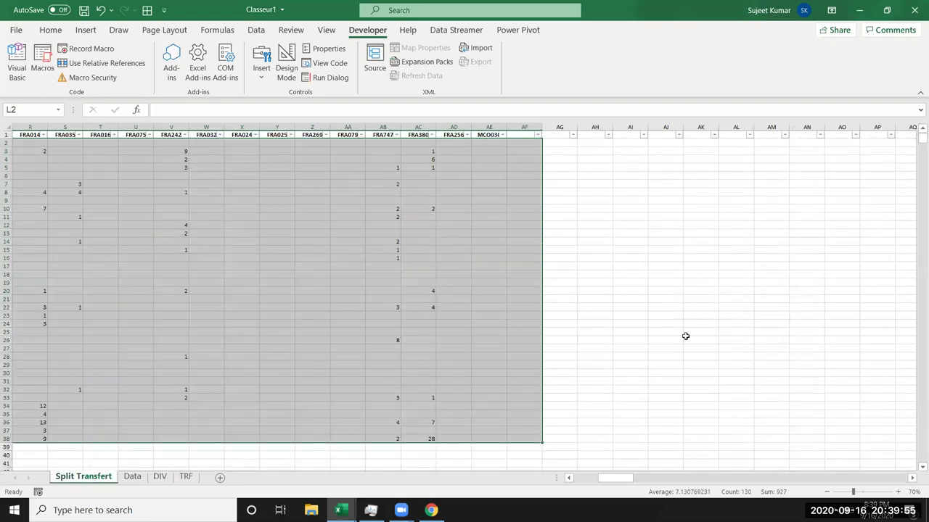
pyautogui.moveTo(629, 482); pyautogui.dragTo(597, 489)
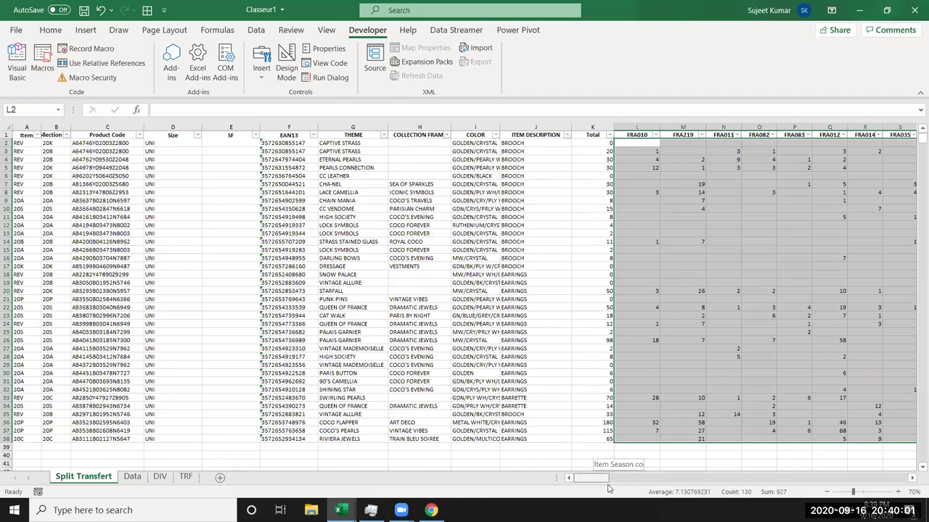
pyautogui.hscroll(5, 609, 490)
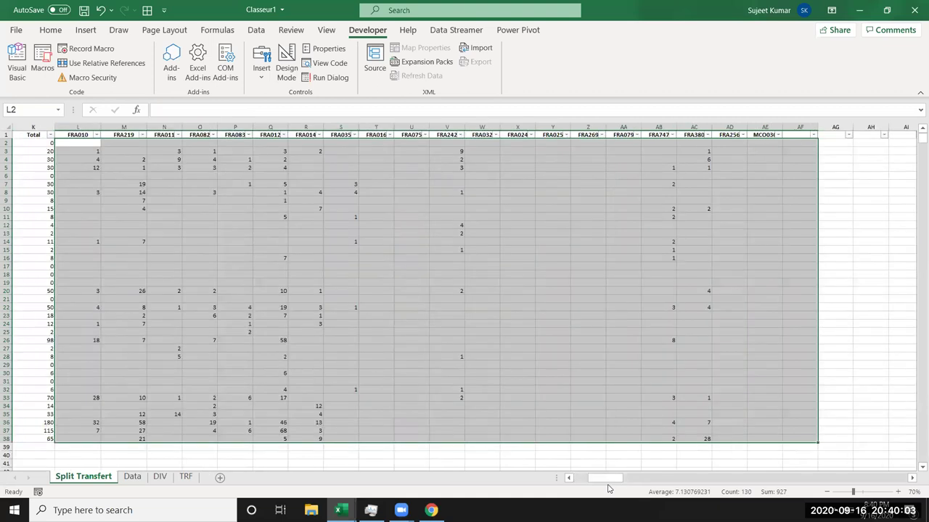
pyautogui.hotkey('alt', 'F11')
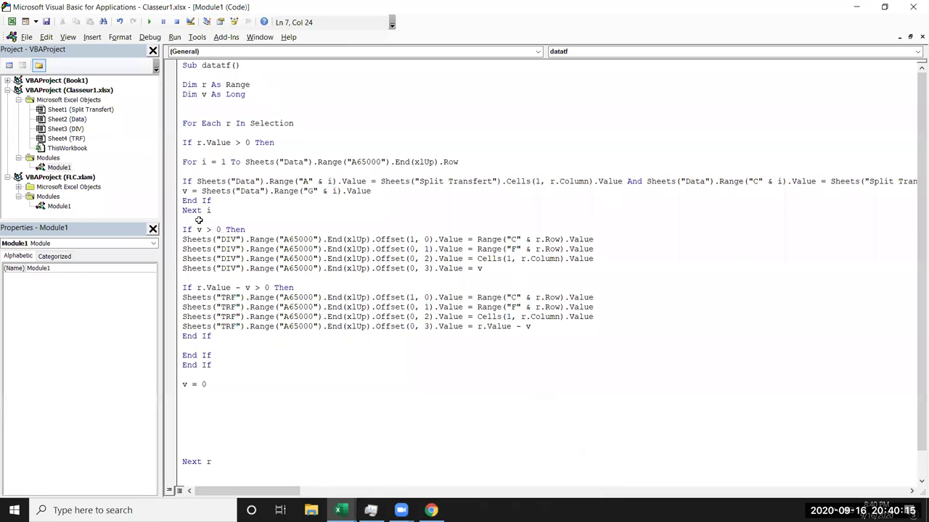
pyautogui.hotkey('ctrl', 'Left')
pyautogui.hotkey('ctrl', 'Left')
pyautogui.hotkey('ctrl', 'Left')
pyautogui.hotkey('shift', 'Right')
pyautogui.doubleClick(188, 143)
pyautogui.doubleClick(207, 143)
pyautogui.hotkey('alt', 'F11')
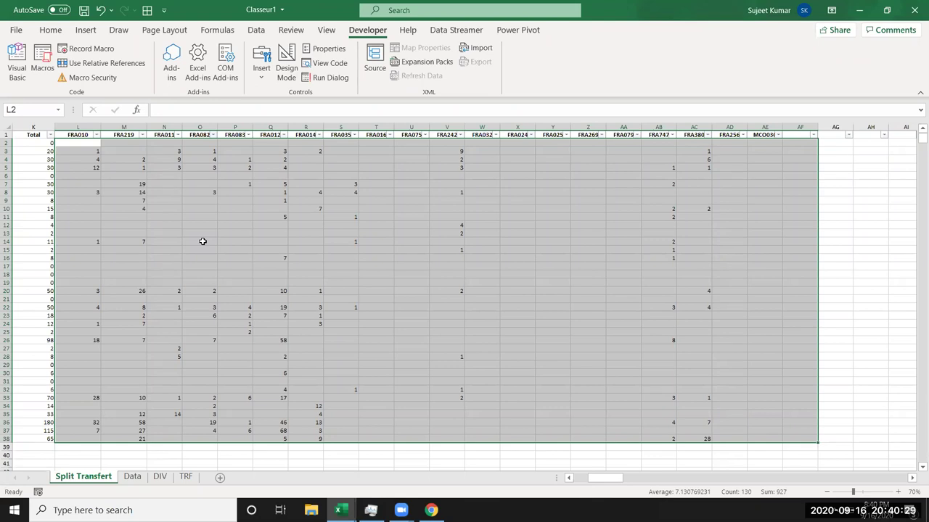
pyautogui.hotkey('alt', 'F11')
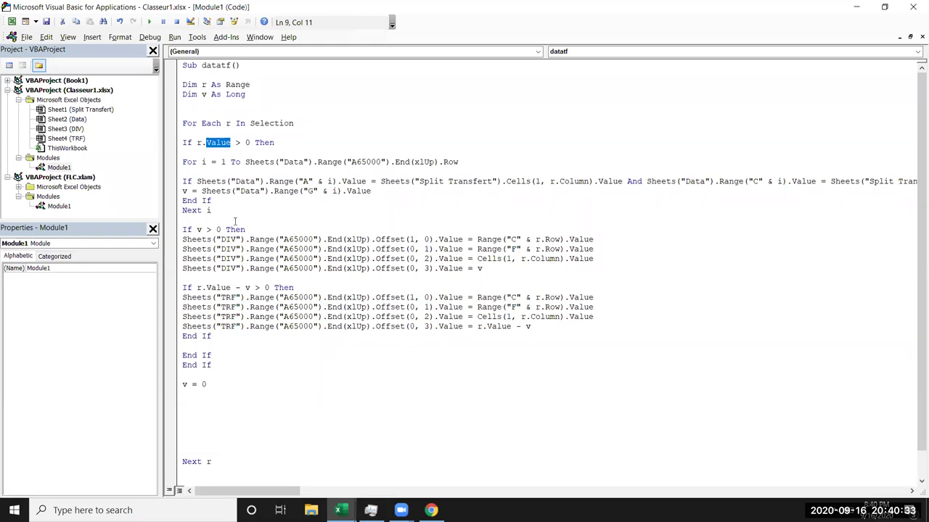
pyautogui.click(223, 162)
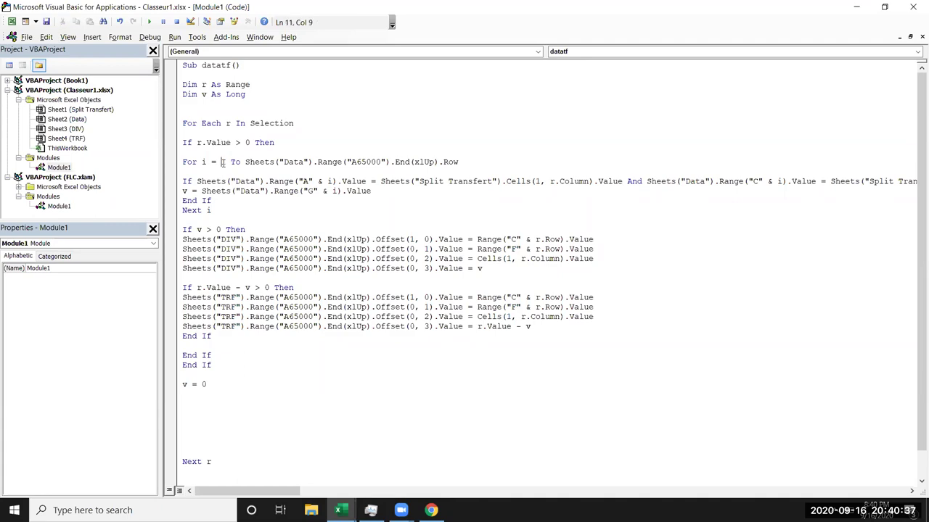
pyautogui.hotkey('alt', 'F11')
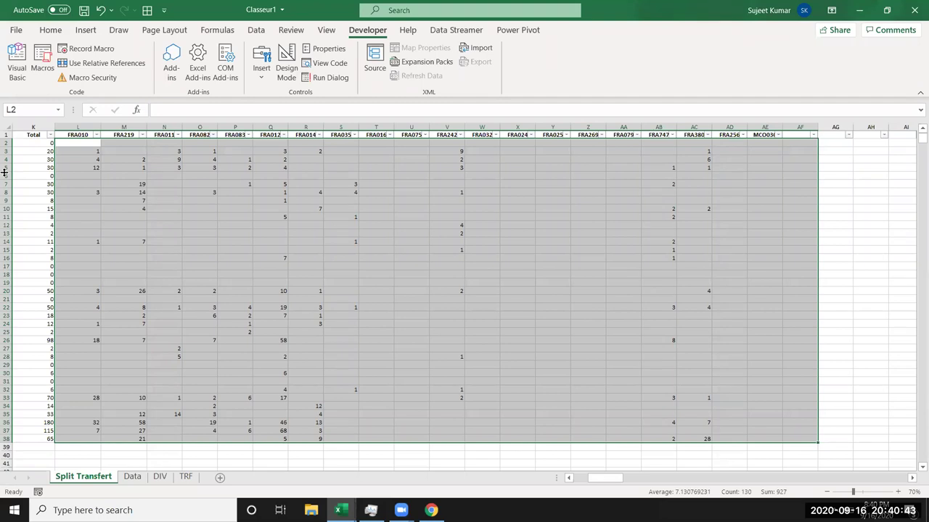
pyautogui.click(133, 477)
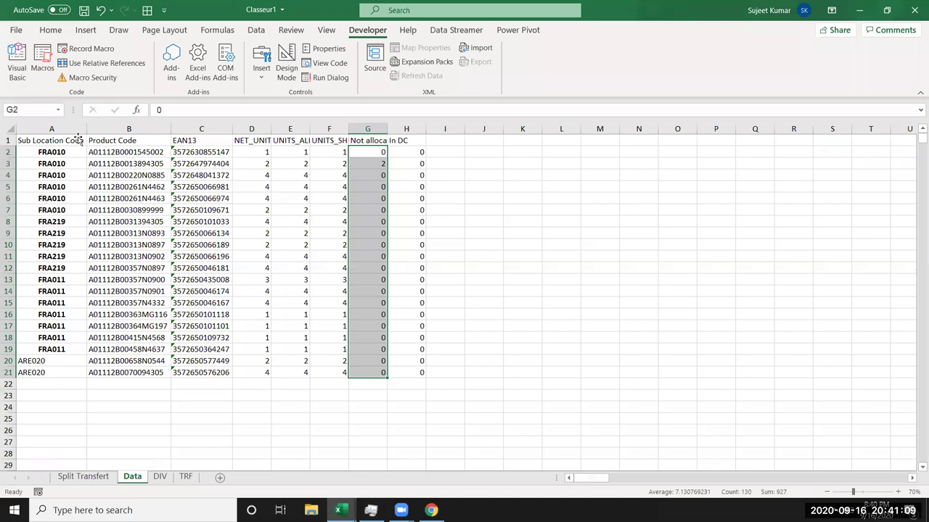
pyautogui.hotkey('ctrl', 'pageup')
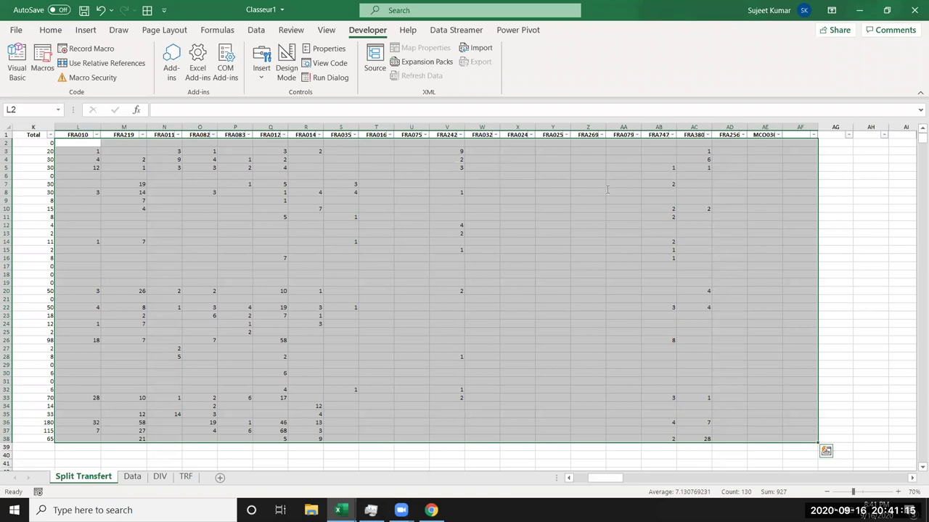
pyautogui.hotkey('alt', 'F11')
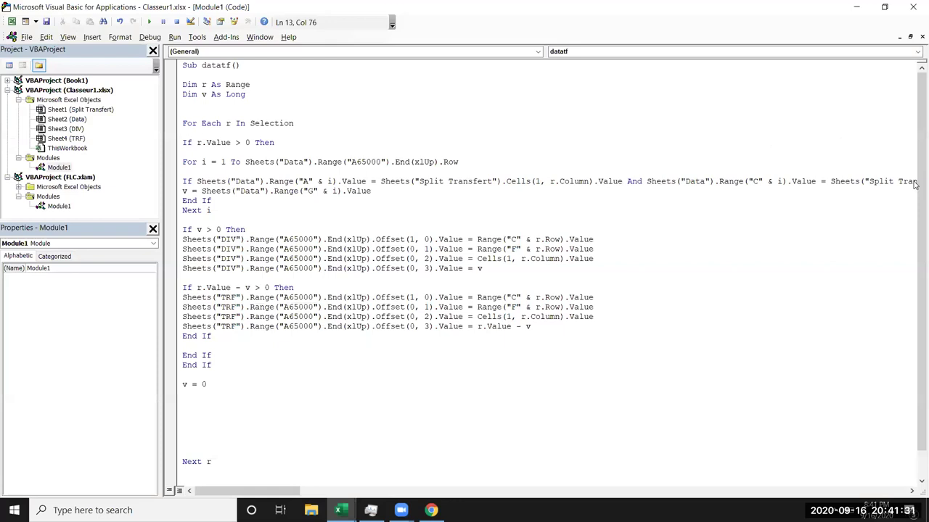
# Review the code that reads v and its v > 0 condition.
pyautogui.moveTo(830, 181); pyautogui.dragTo(918, 181)
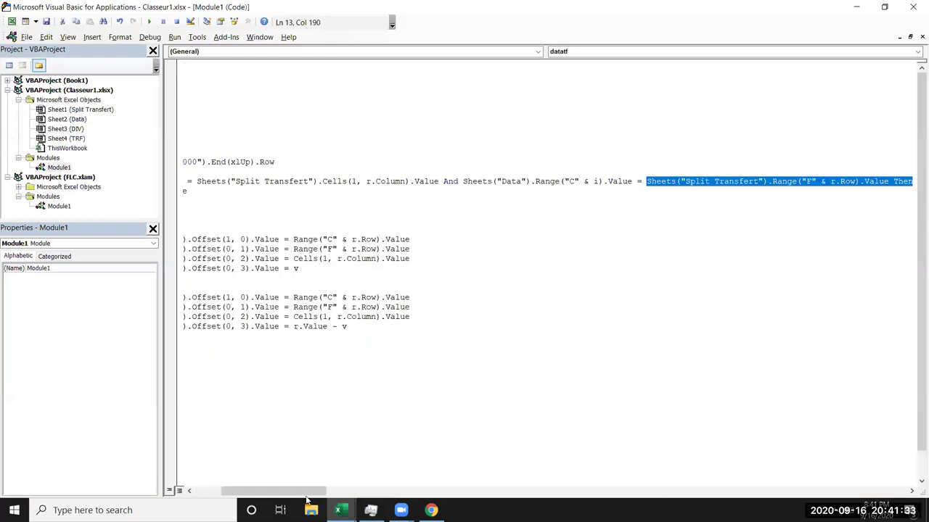
pyautogui.moveTo(307, 492); pyautogui.dragTo(279, 492)
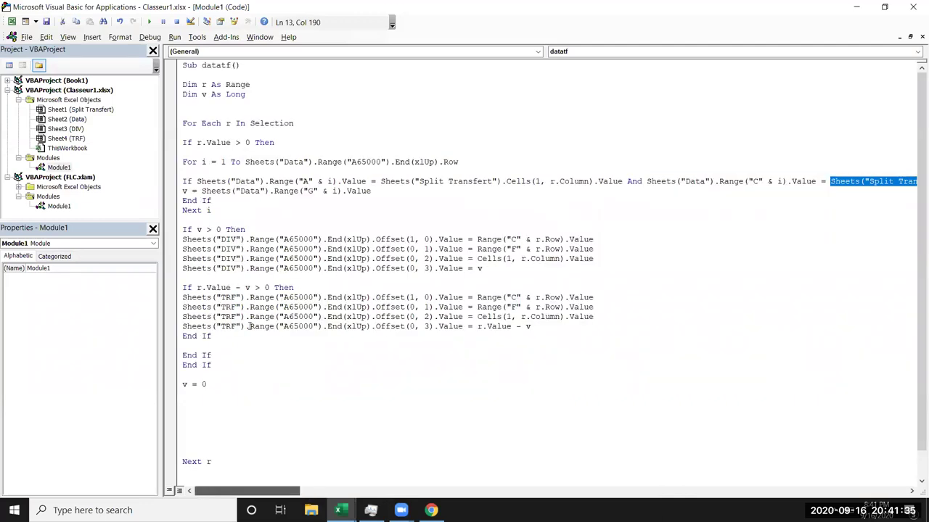
pyautogui.moveTo(387, 198); pyautogui.dragTo(333, 192)
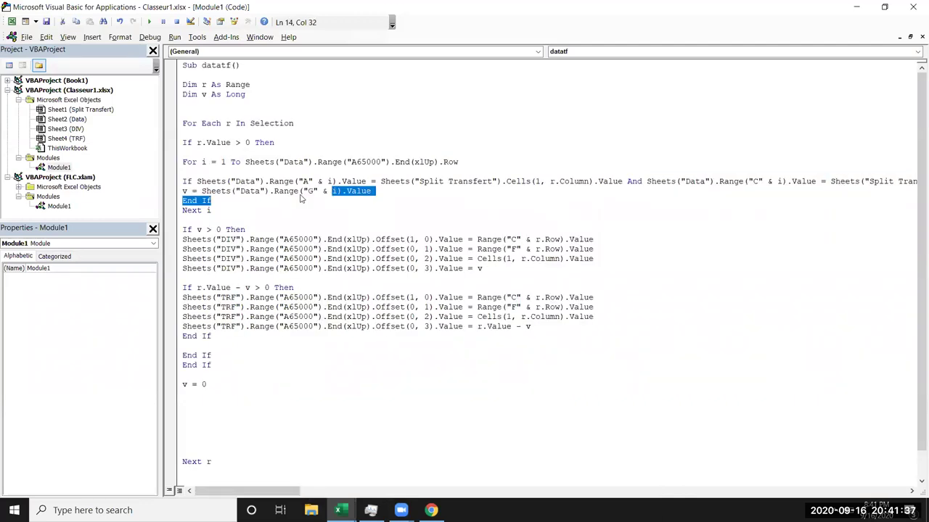
pyautogui.moveTo(196, 230); pyautogui.dragTo(222, 230)
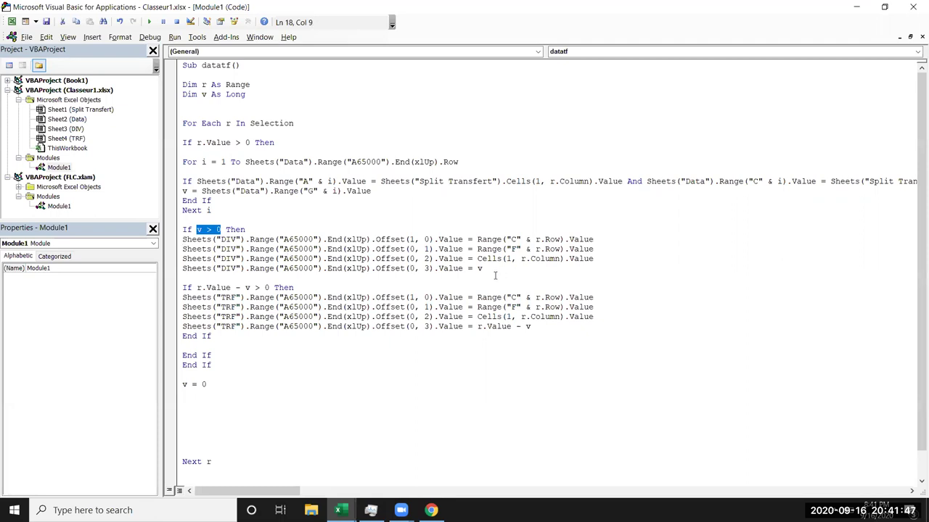
# Insert End If after the four DIV output lines and delete the surplus End If.
pyautogui.press('Down')
pyautogui.press('Home')
pyautogui.hotkey('shift', 'Down')
pyautogui.hotkey('shift', 'Down')
pyautogui.hotkey('shift', 'Down')
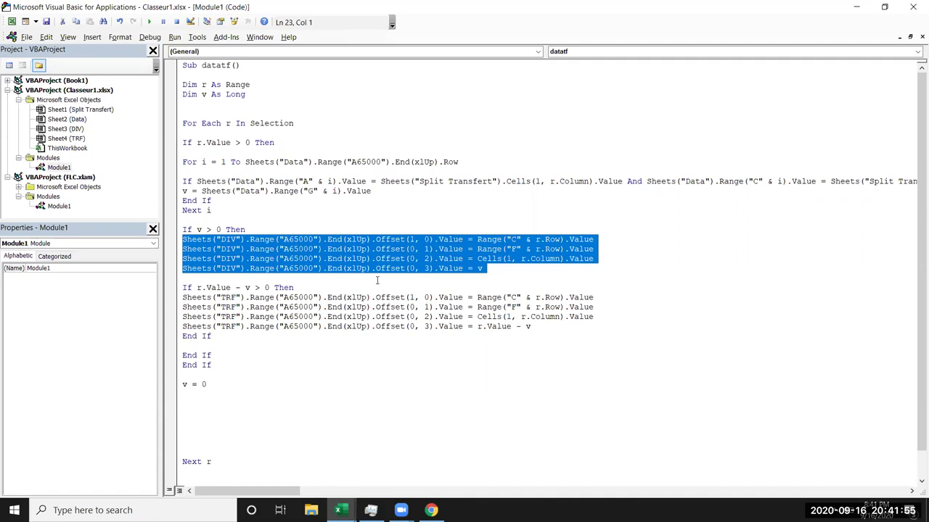
pyautogui.press('Right')
pyautogui.write('end if')
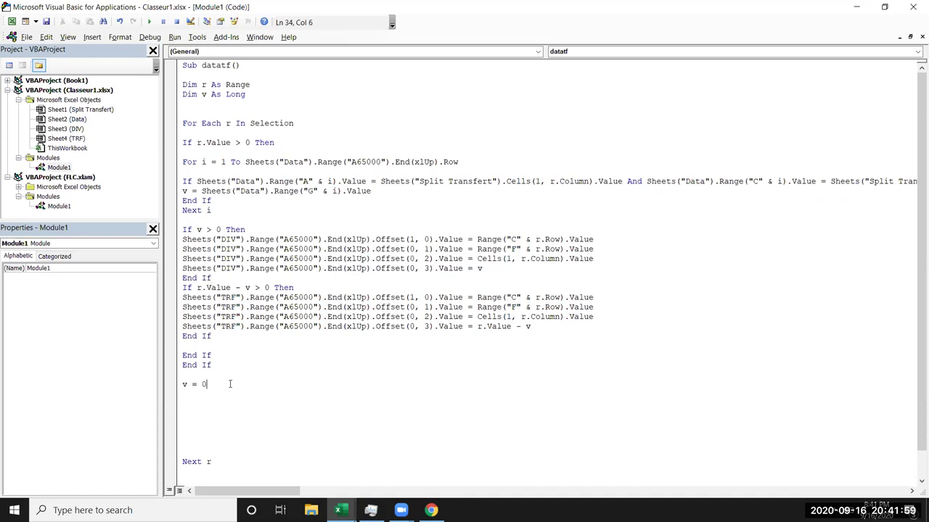
pyautogui.moveTo(212, 355); pyautogui.dragTo(177, 355)
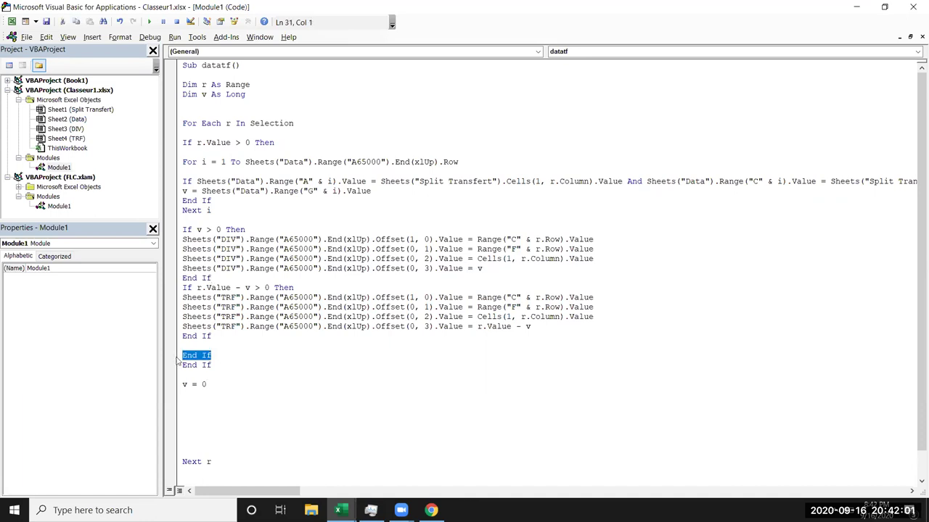
pyautogui.press('Delete')
# Review the TRF condition and its r.Value - v sales formula, then show the desktop.
pyautogui.doubleClick(209, 288)
pyautogui.doubleClick(247, 288)
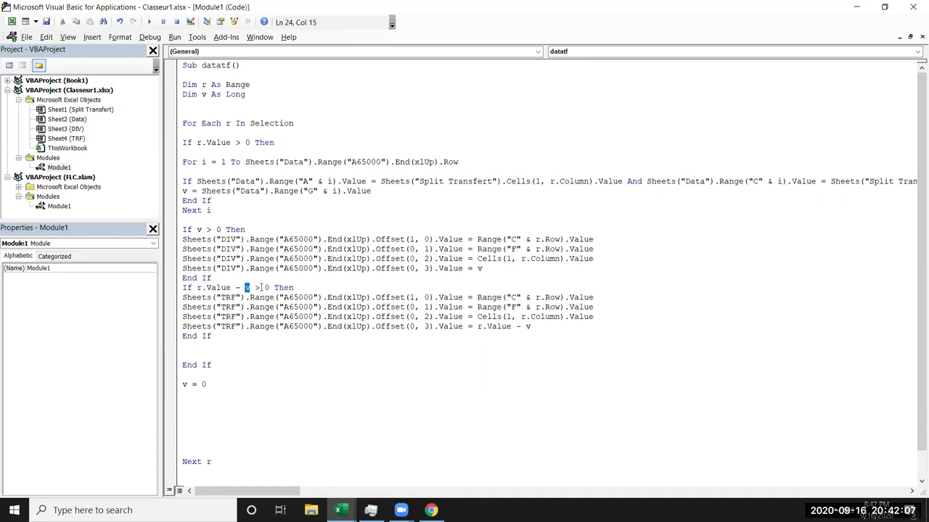
pyautogui.click(259, 288)
pyautogui.moveTo(530, 327); pyautogui.dragTo(478, 331)
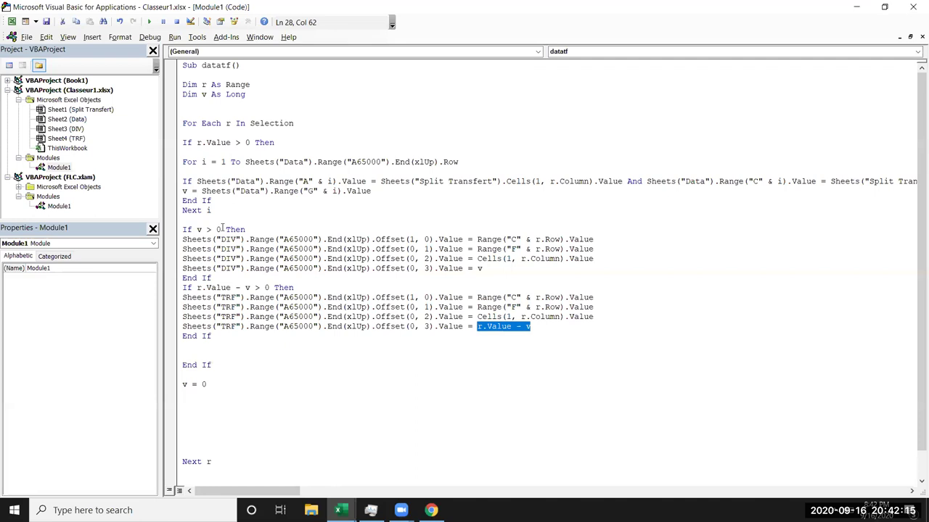
pyautogui.press('super+d')
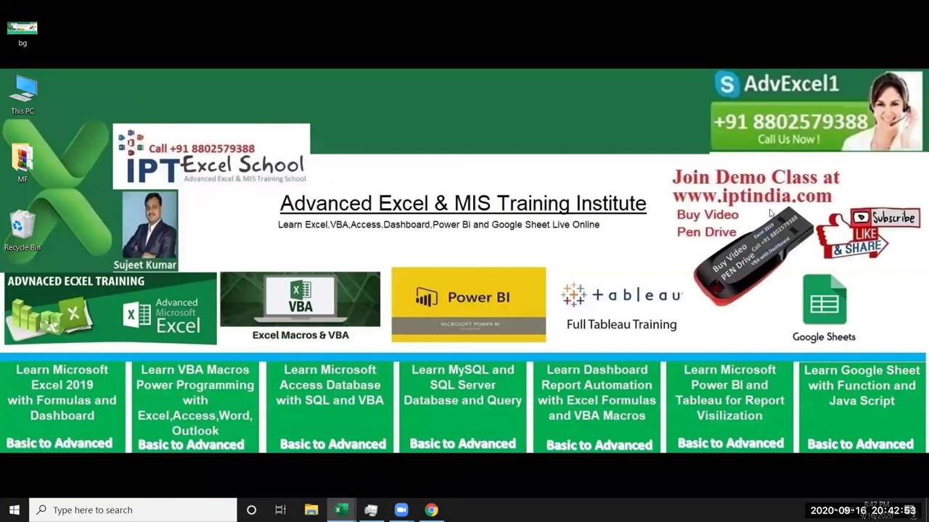
# Save Classeur1 as a macro-enabled .xlsm workbook in Downloads and minimise Excel.
pyautogui.hotkey('alt', 'Tab')
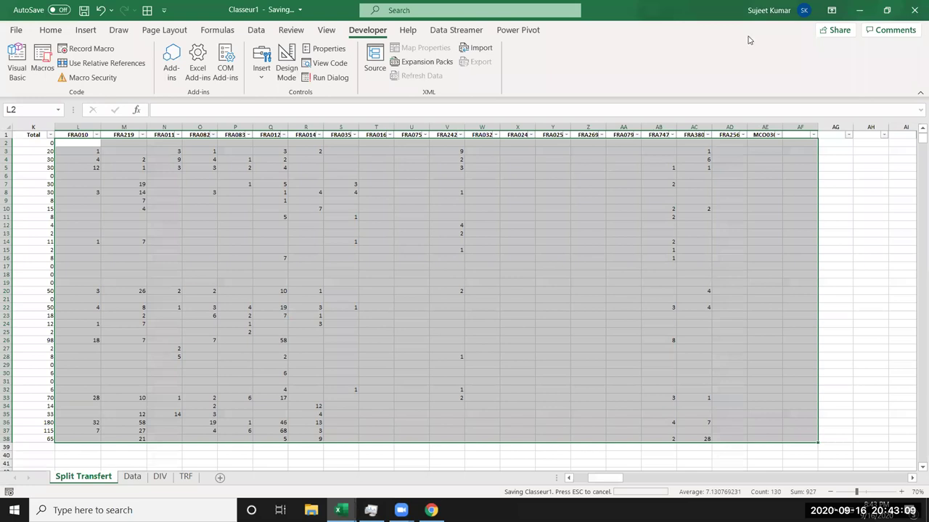
pyautogui.press('super+d')
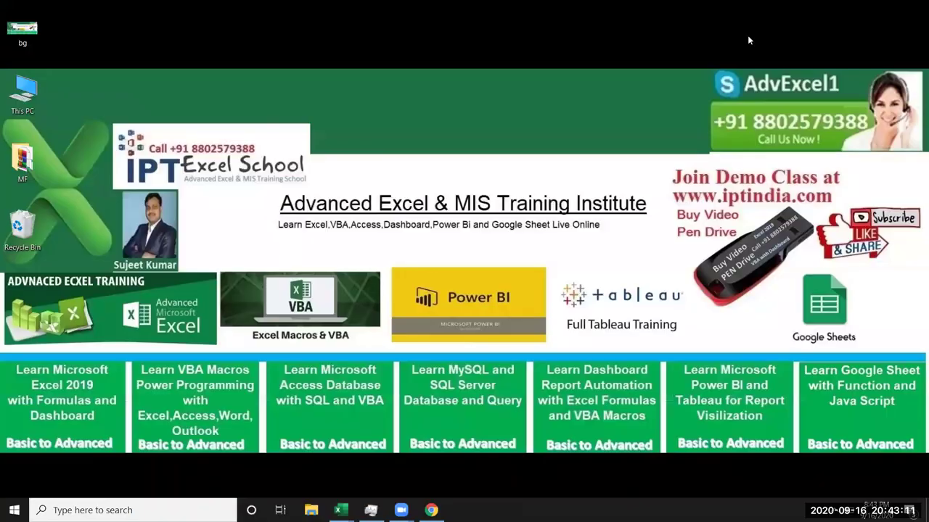